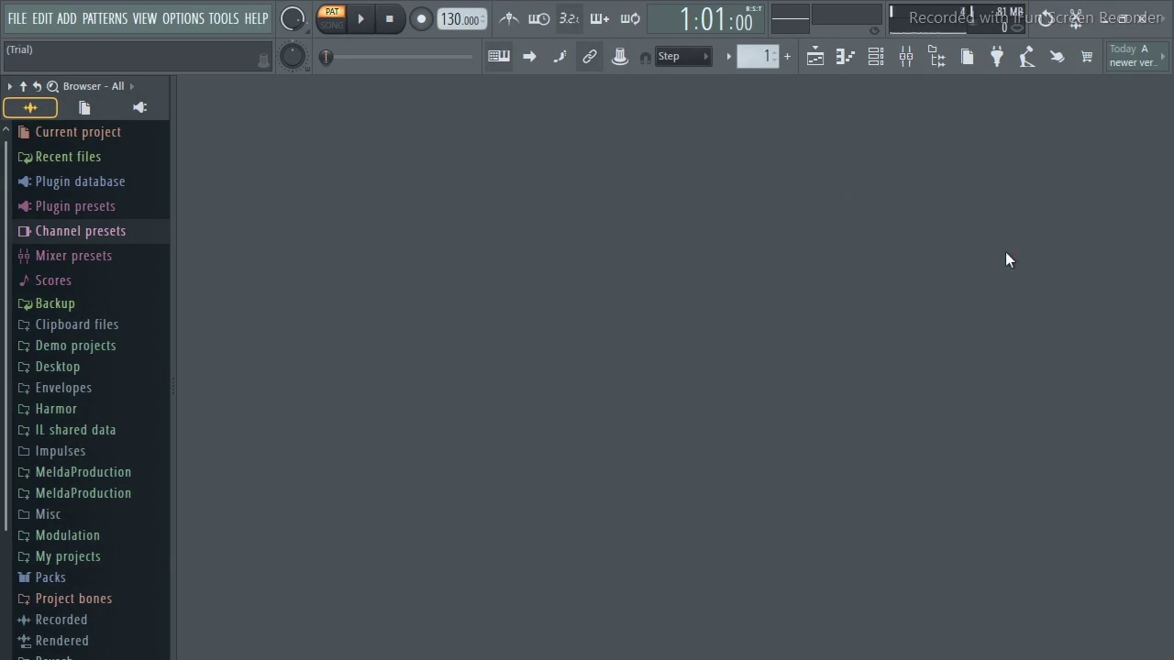
Show the channel rack and place it near the middle of the workspace.
{"action": "left_click", "coordinate": [873, 60]}
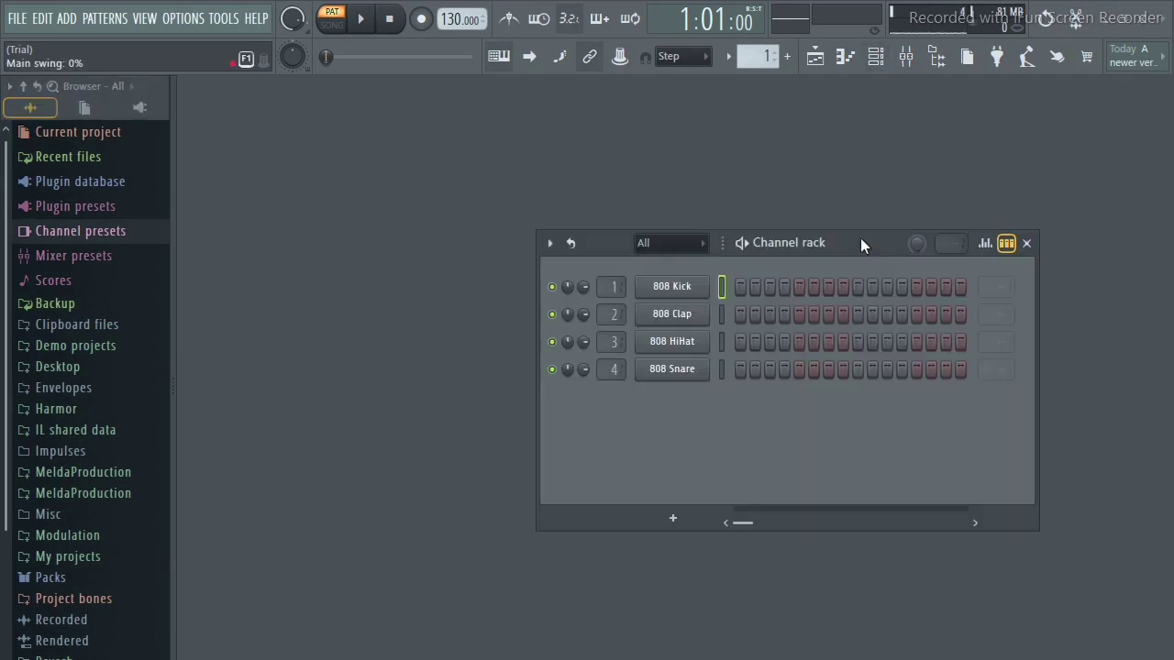
{"action": "left_click_drag", "start_coordinate": [851, 241], "coordinate": [814, 237]}
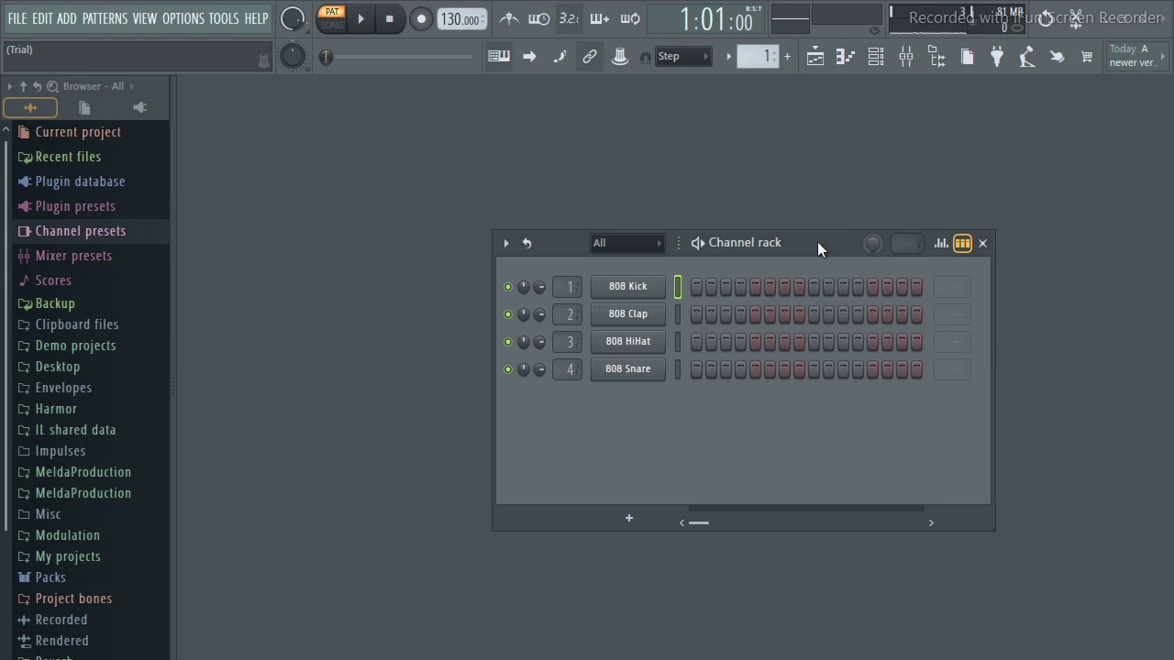
{"action": "left_click_drag", "start_coordinate": [817, 242], "coordinate": [815, 213]}
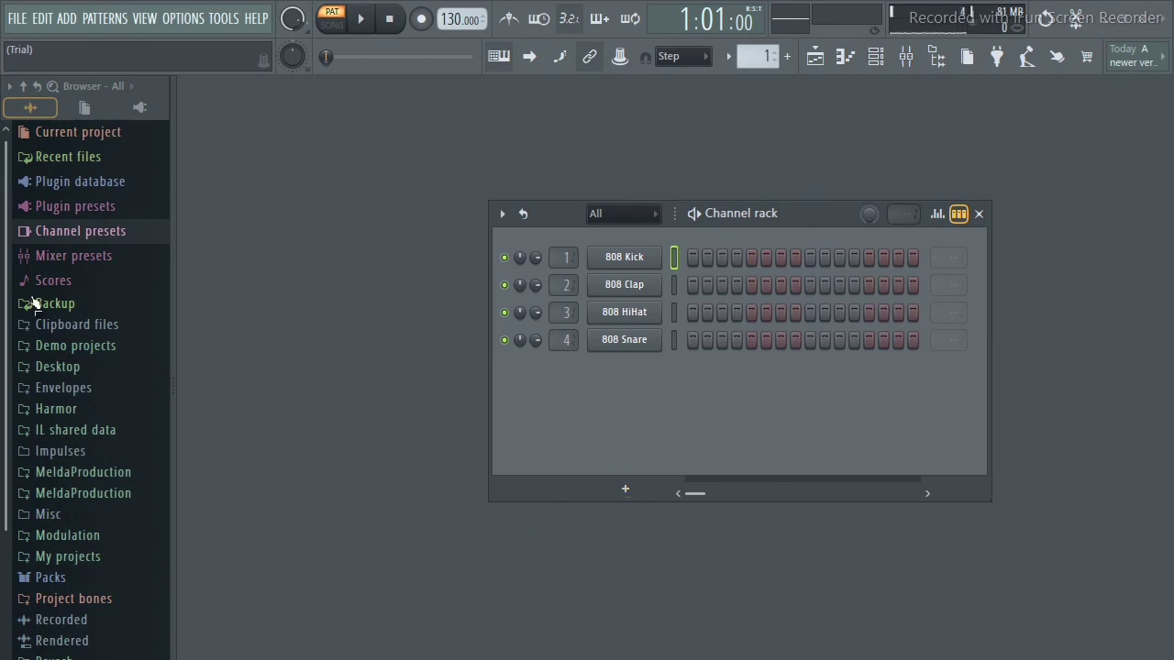
Add the String 7 preset from the 3x Osc channel presets as a new channel and close its plugin window.
{"action": "left_click", "coordinate": [85, 232]}
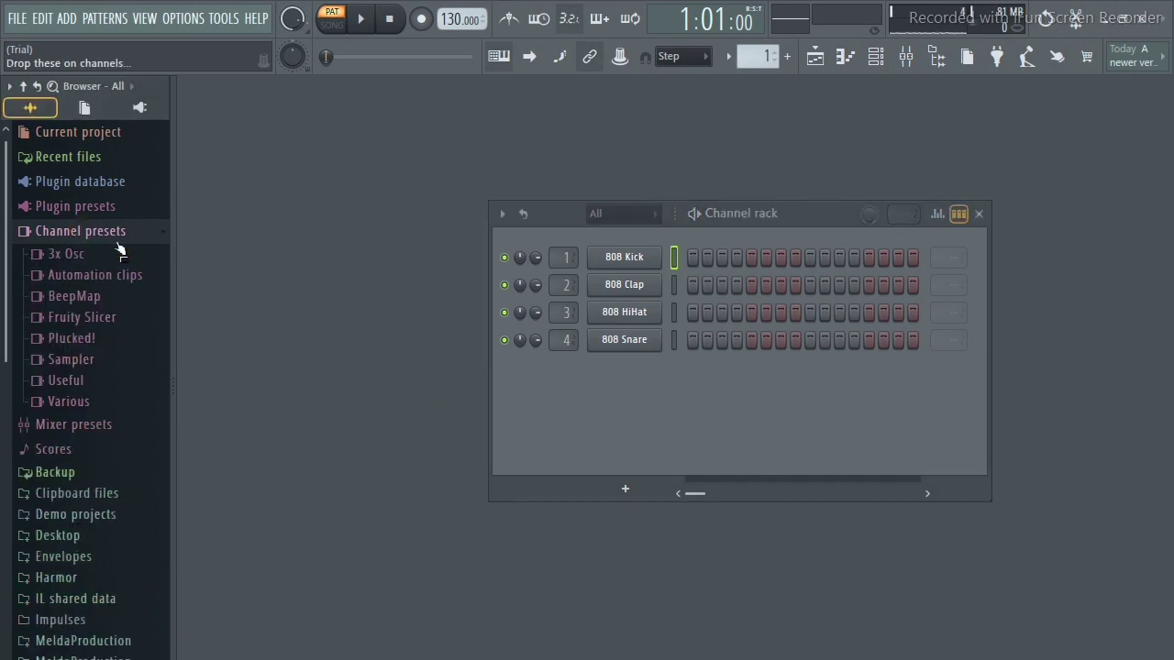
{"action": "left_click", "coordinate": [78, 253]}
{"action": "scroll", "coordinate": [138, 446], "scroll_direction": "down", "scroll_amount": 15}
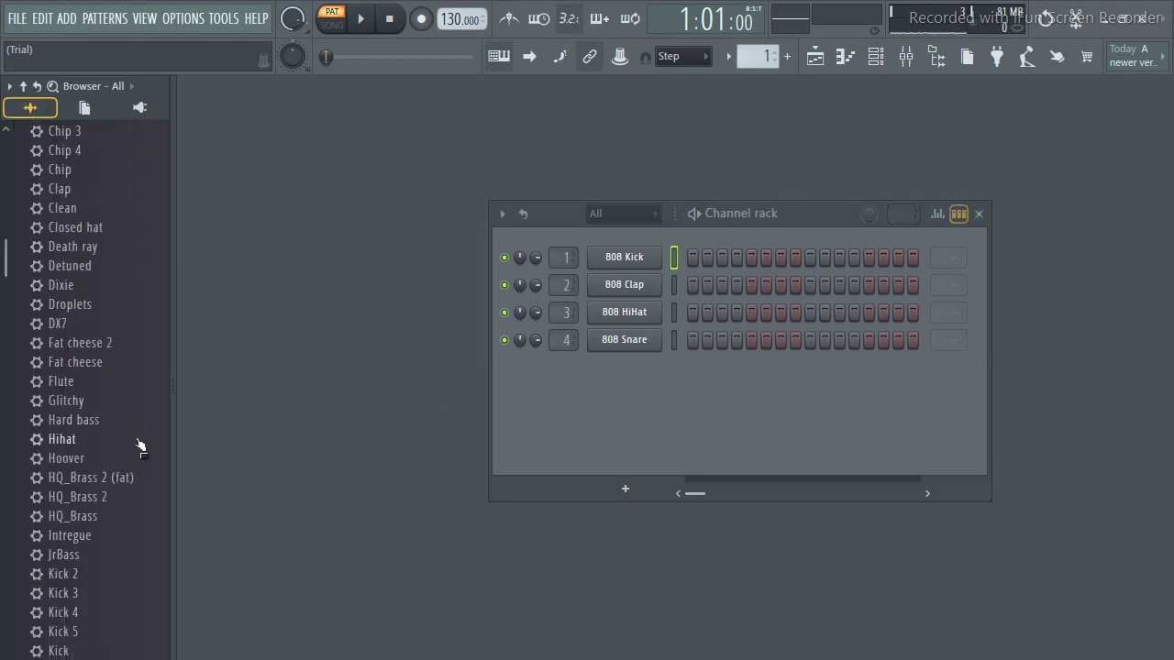
{"action": "scroll", "coordinate": [138, 448], "scroll_direction": "down", "scroll_amount": 12}
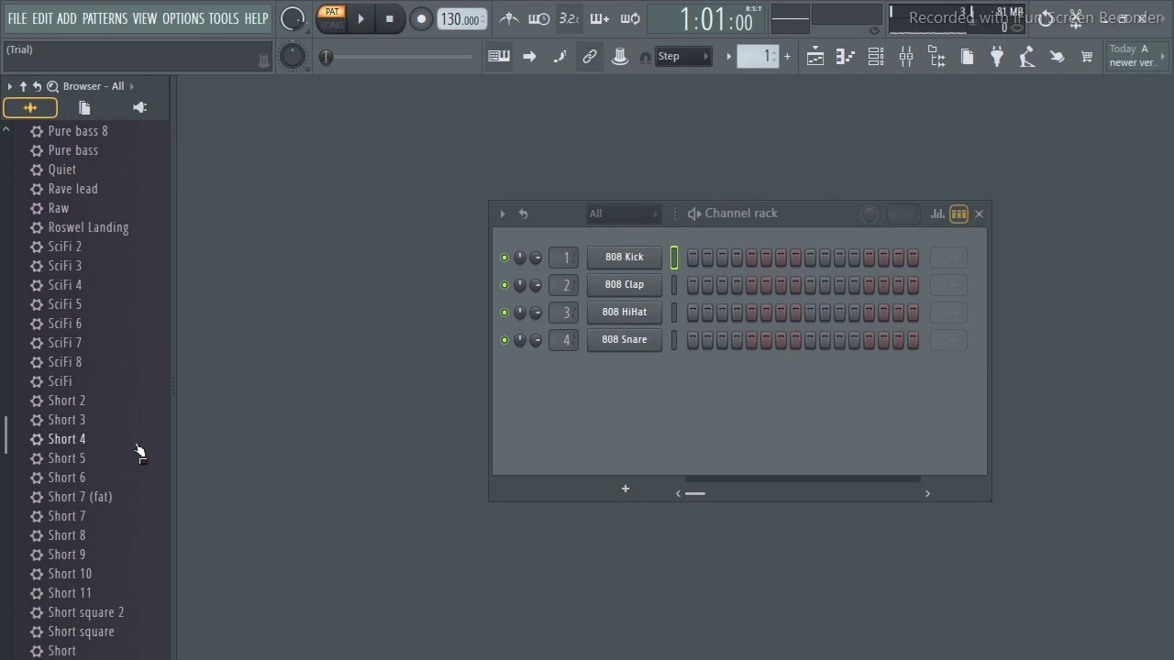
{"action": "scroll", "coordinate": [134, 495], "scroll_direction": "down", "scroll_amount": 8}
{"action": "scroll", "coordinate": [131, 531], "scroll_direction": "down", "scroll_amount": 7}
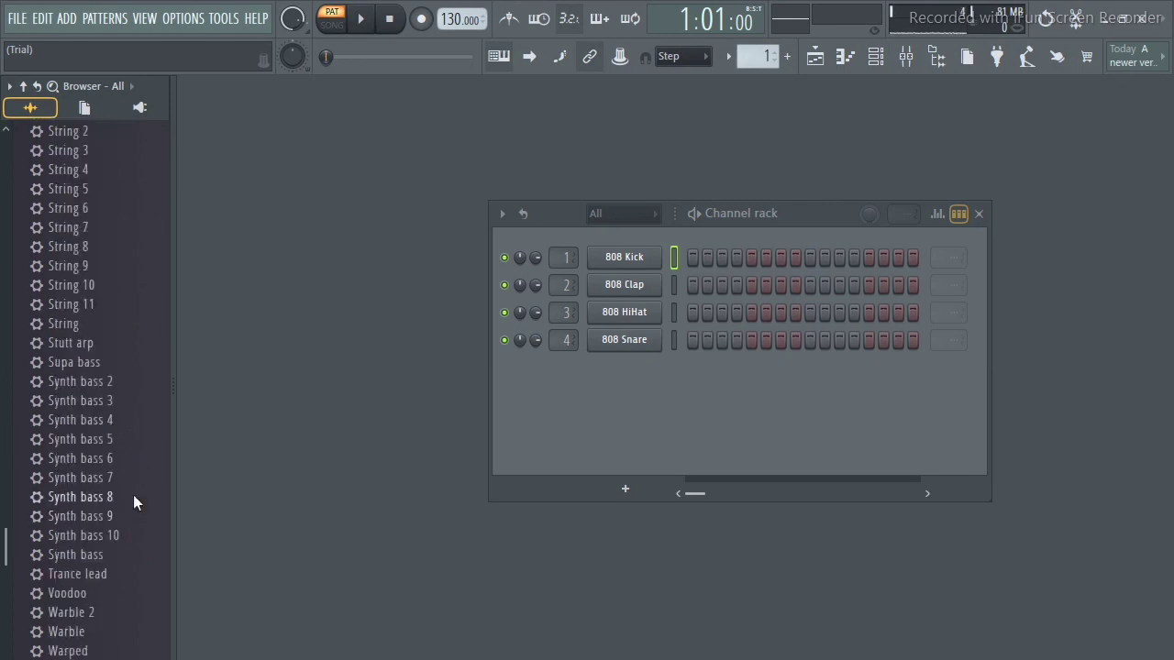
{"action": "scroll", "coordinate": [134, 497], "scroll_direction": "up", "scroll_amount": 7}
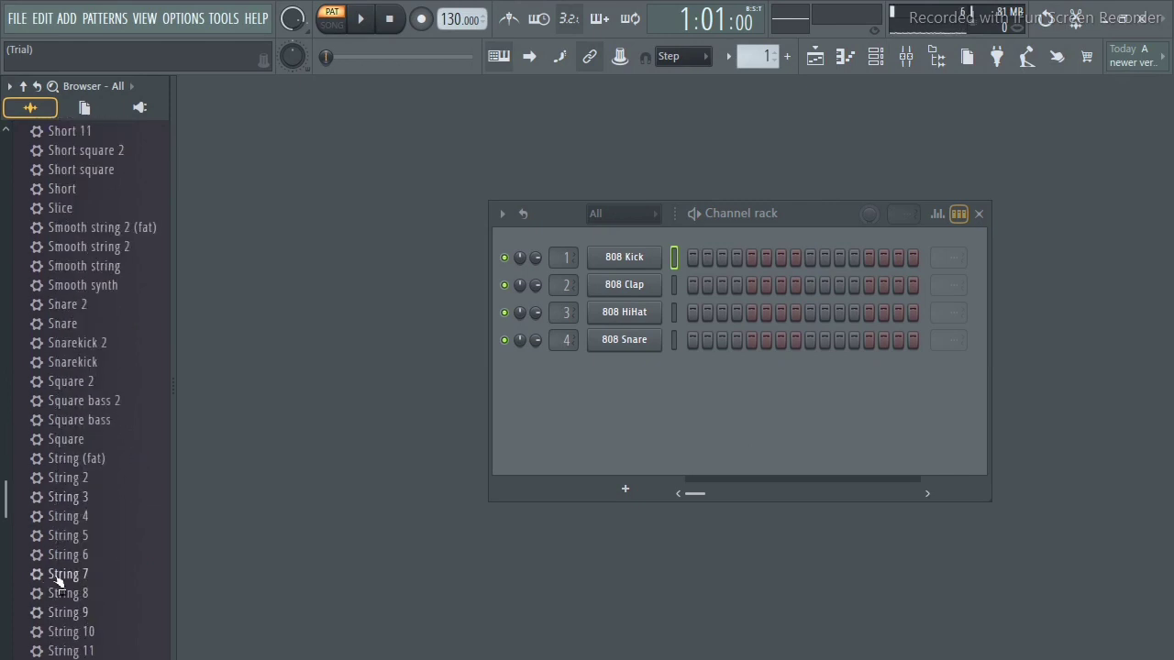
{"action": "left_click_drag", "start_coordinate": [57, 574], "coordinate": [899, 433]}
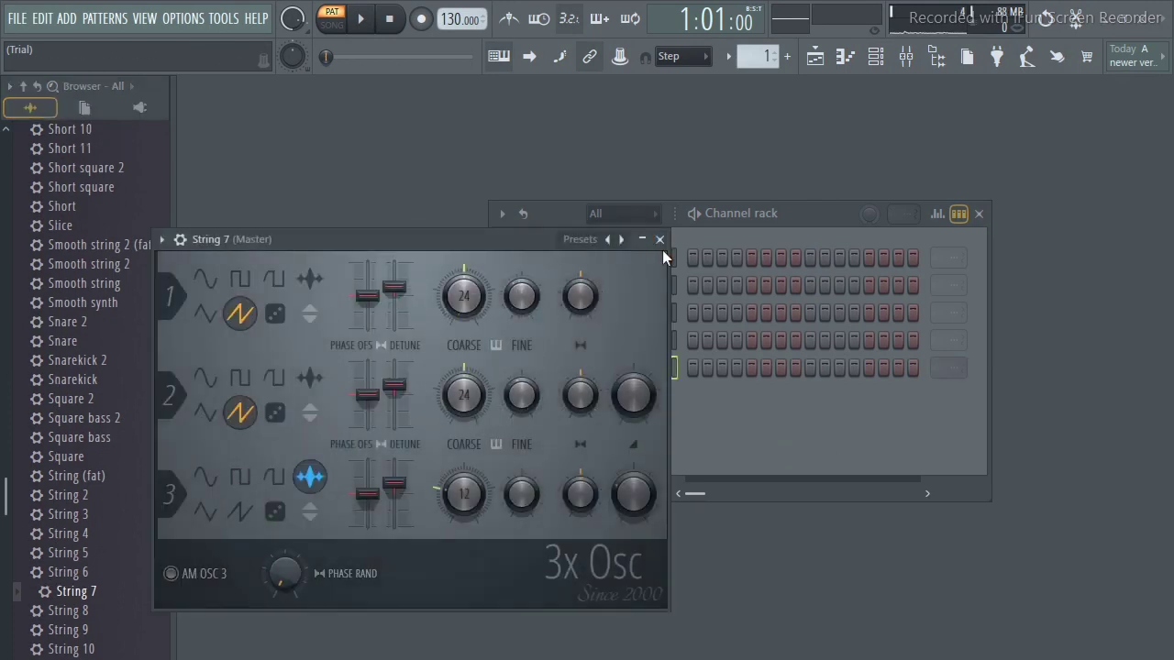
{"action": "left_click", "coordinate": [659, 239]}
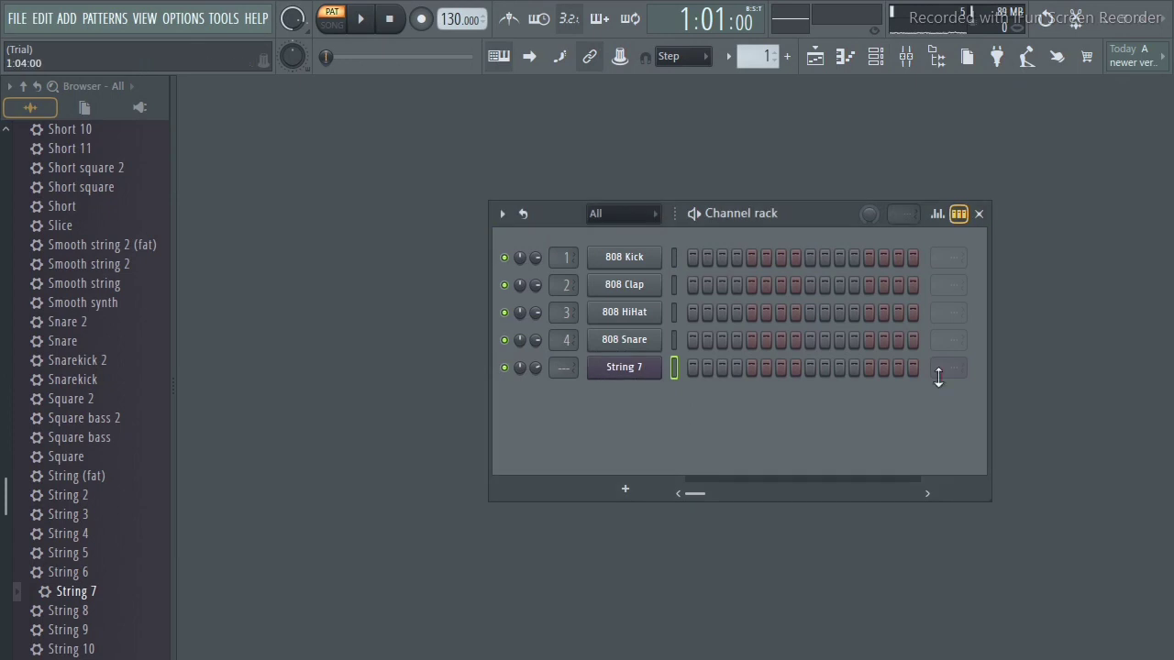
Open the piano roll of the String 7 channel and close the channel rack.
{"action": "left_click_drag", "start_coordinate": [829, 213], "coordinate": [813, 184]}
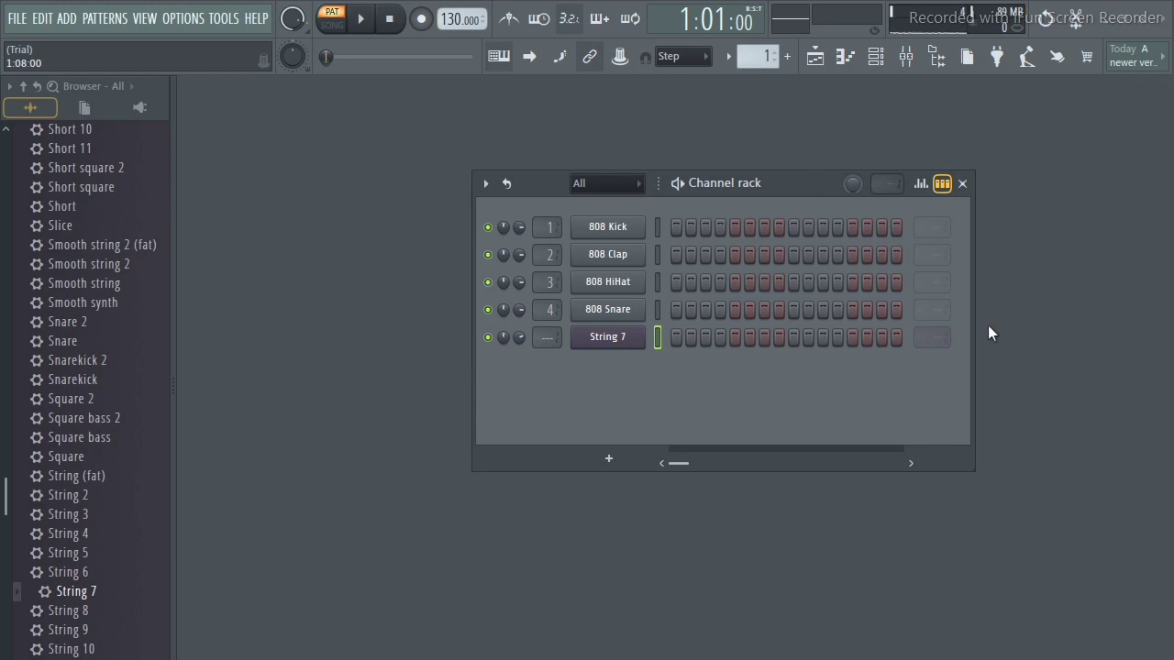
{"action": "left_click_drag", "start_coordinate": [800, 181], "coordinate": [841, 186]}
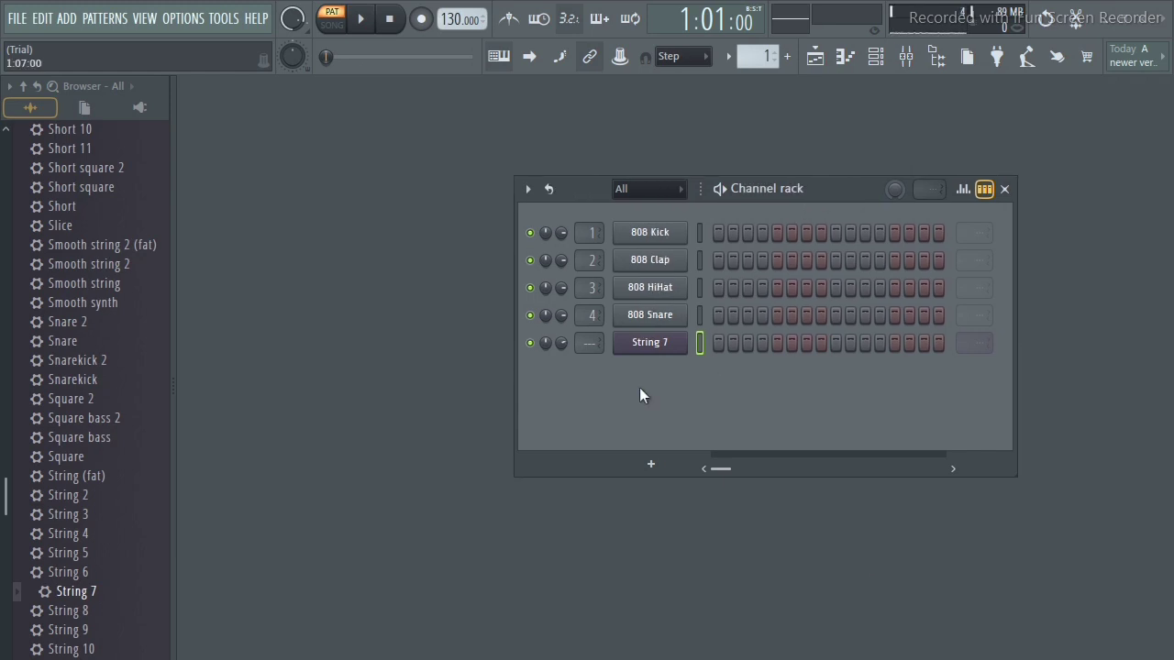
{"action": "right_click", "coordinate": [647, 343]}
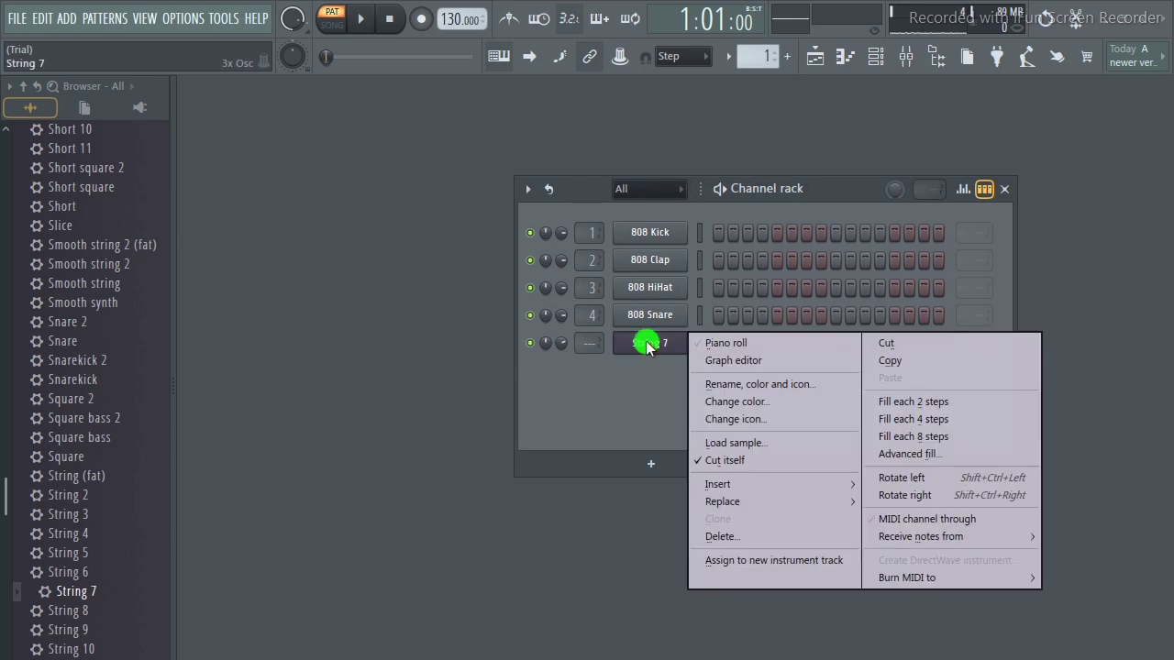
{"action": "left_click", "coordinate": [769, 346]}
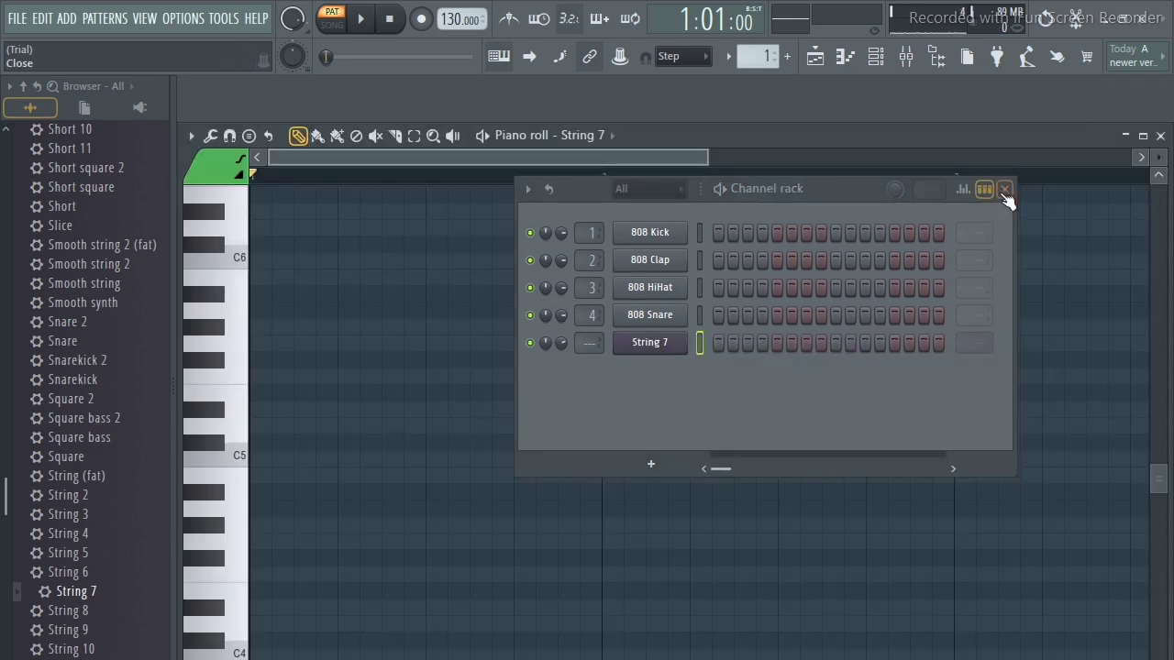
{"action": "left_click", "coordinate": [1003, 189]}
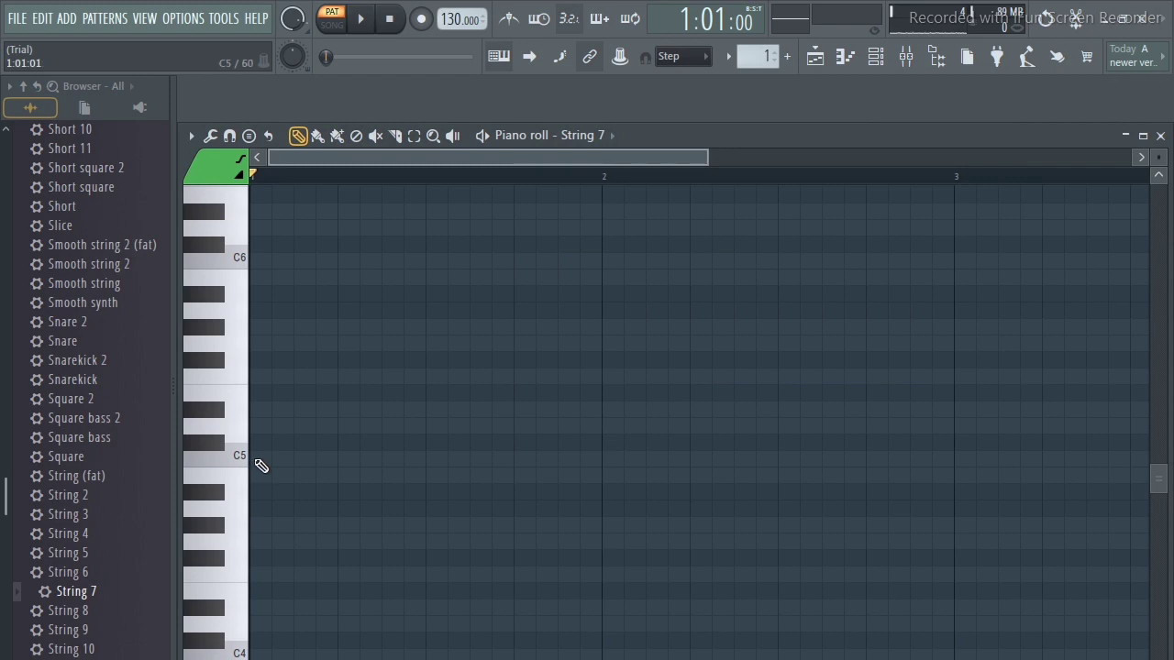
Draw a C5 note spanning all of bar 1, play it back, and close the piano roll.
{"action": "left_click", "coordinate": [257, 458]}
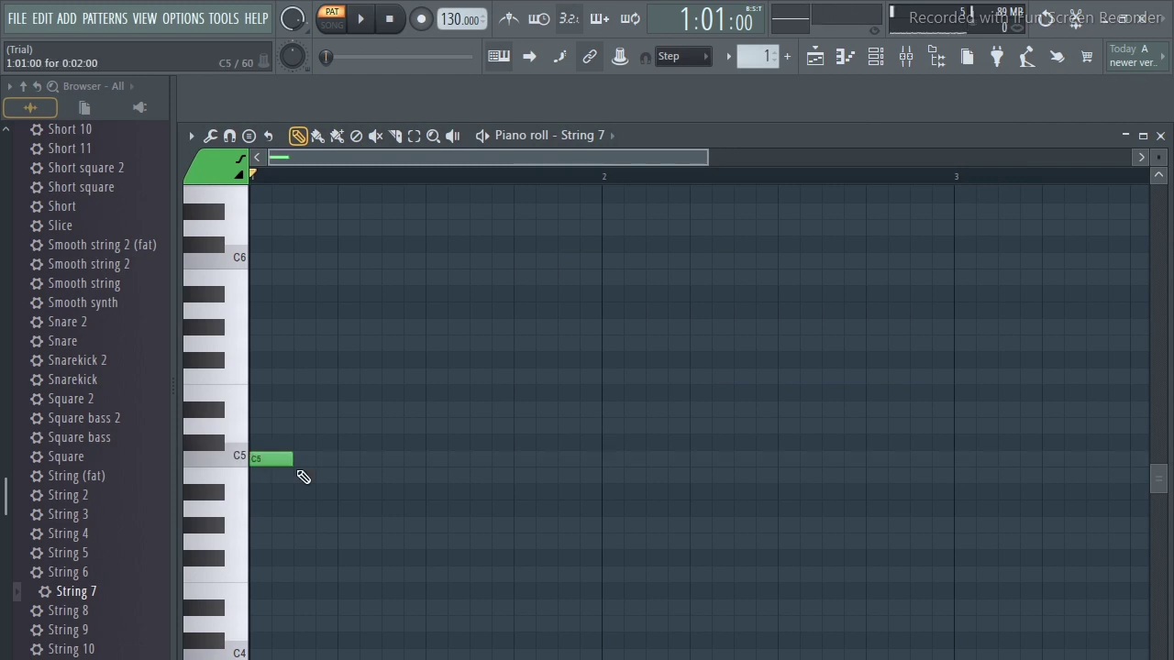
{"action": "left_click_drag", "start_coordinate": [289, 459], "coordinate": [594, 461]}
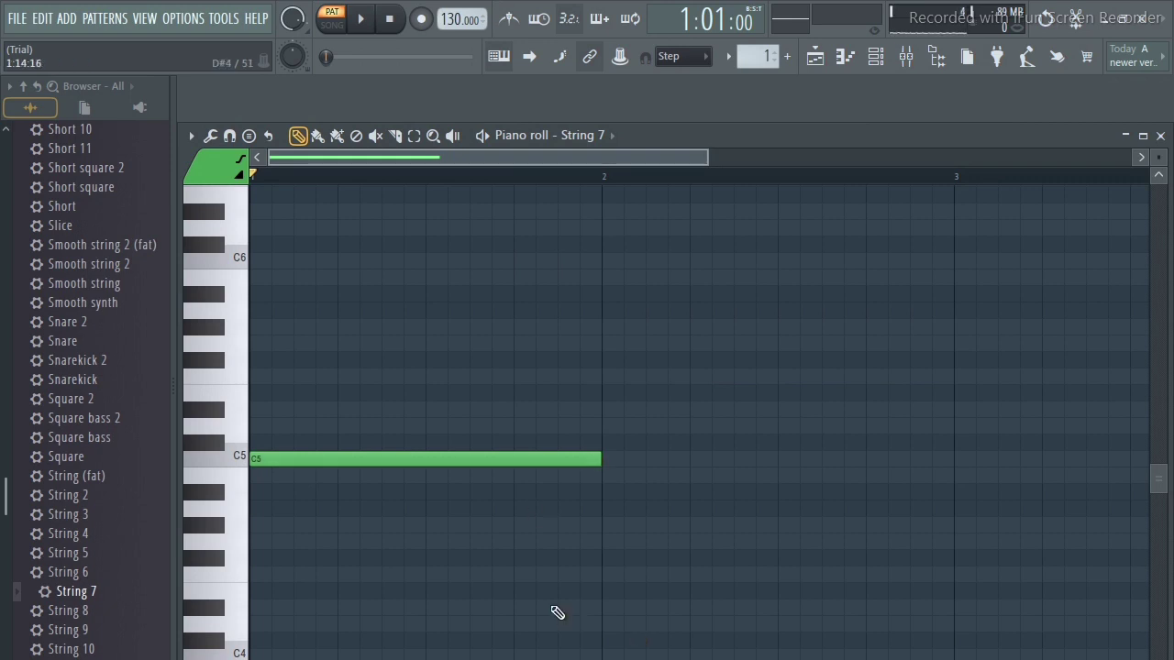
{"action": "key", "text": "space"}
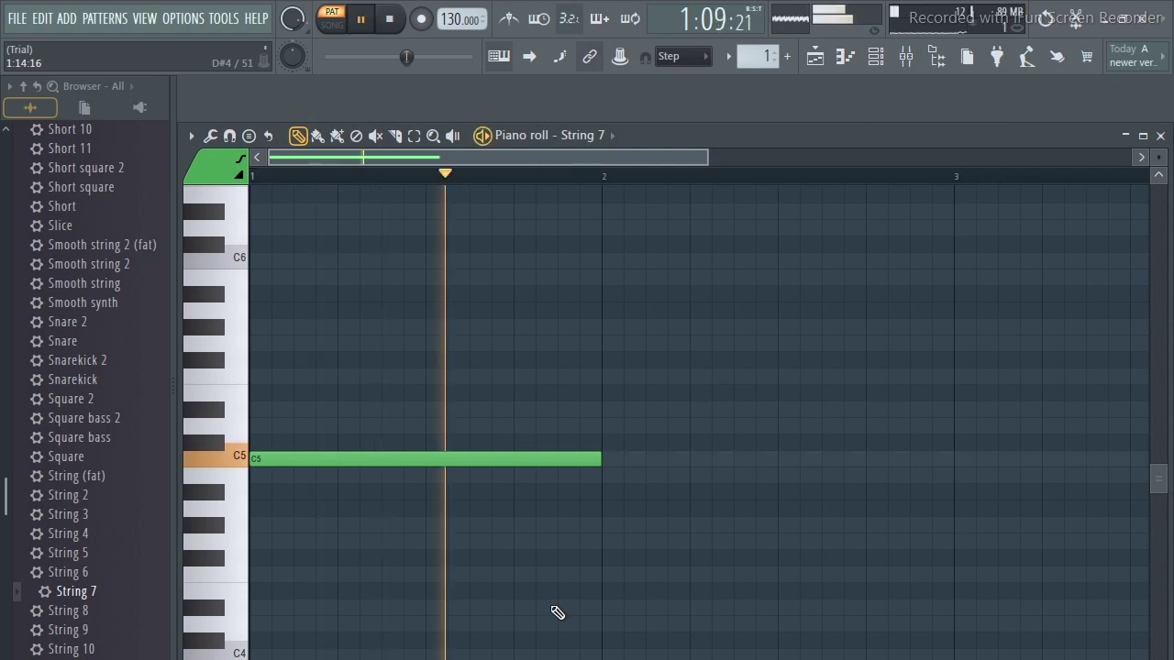
{"action": "key", "text": "space"}
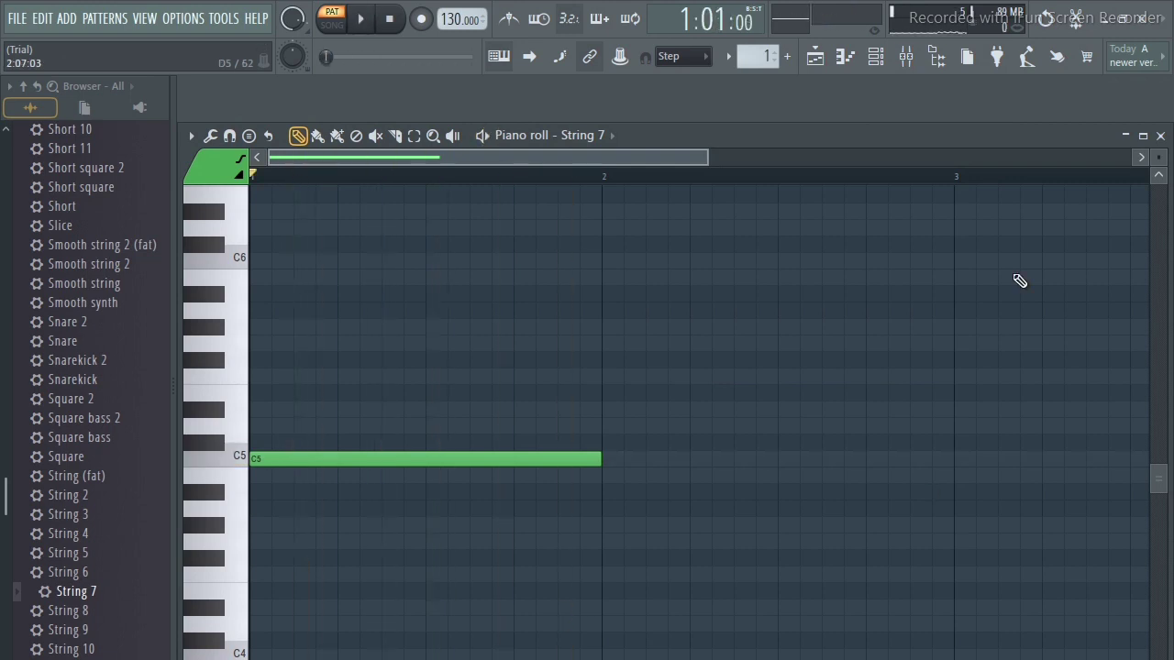
{"action": "left_click", "coordinate": [1160, 137]}
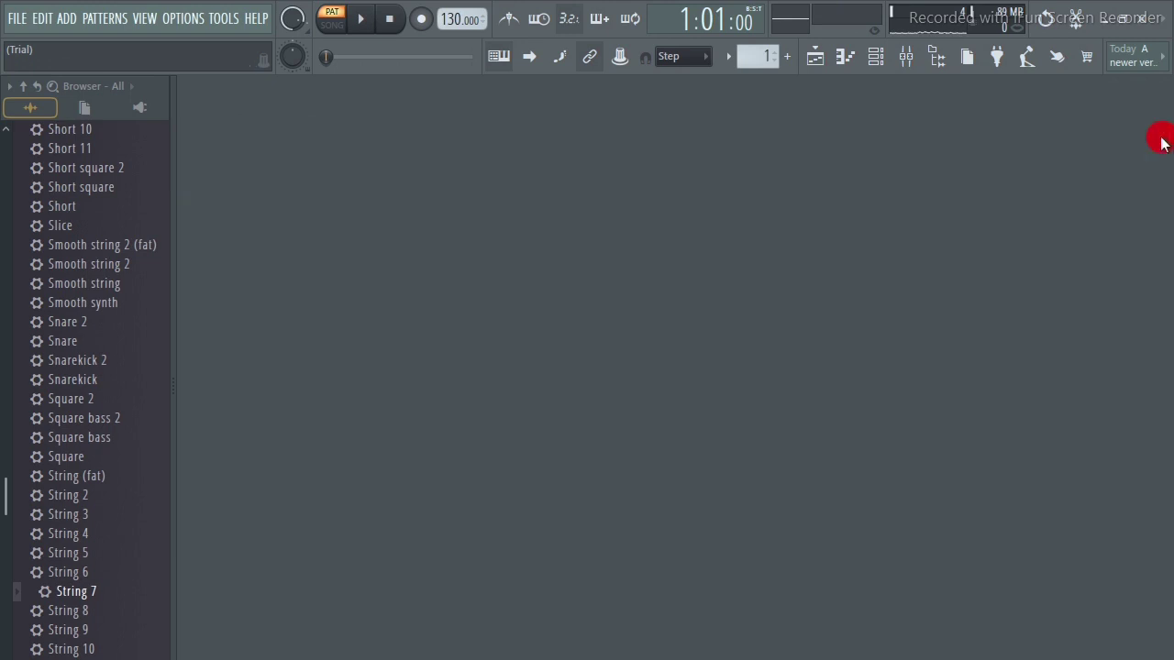
Bring back the channel rack and route the String 7 channel to mixer track 5.
{"action": "left_click", "coordinate": [874, 56]}
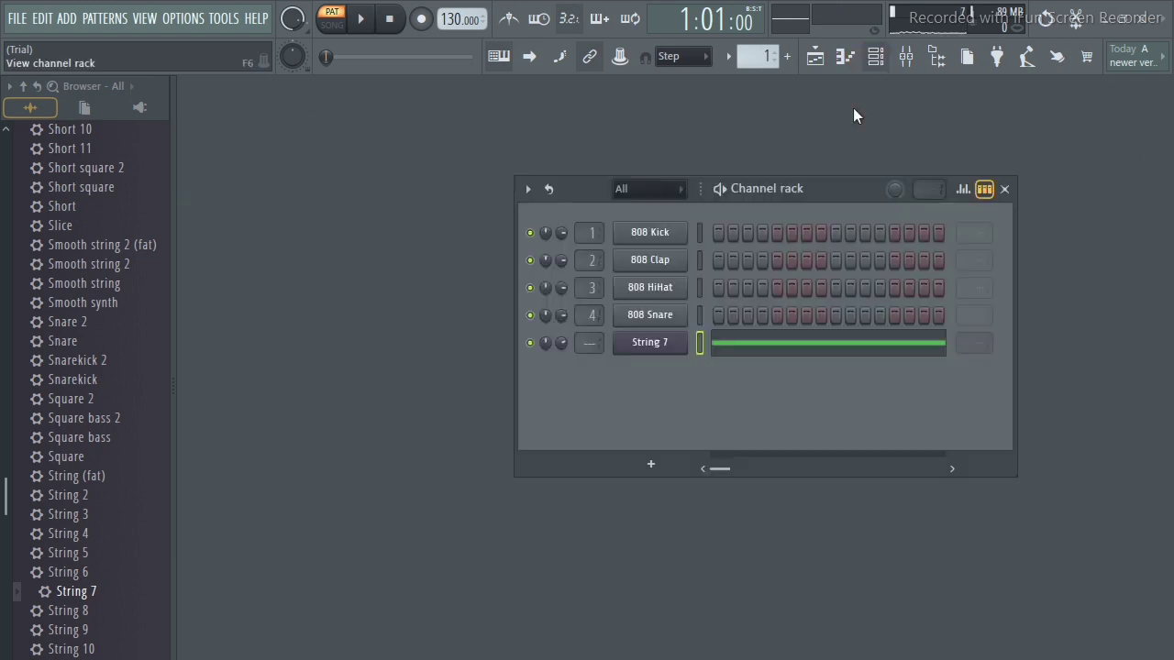
{"action": "left_click_drag", "start_coordinate": [841, 190], "coordinate": [861, 232]}
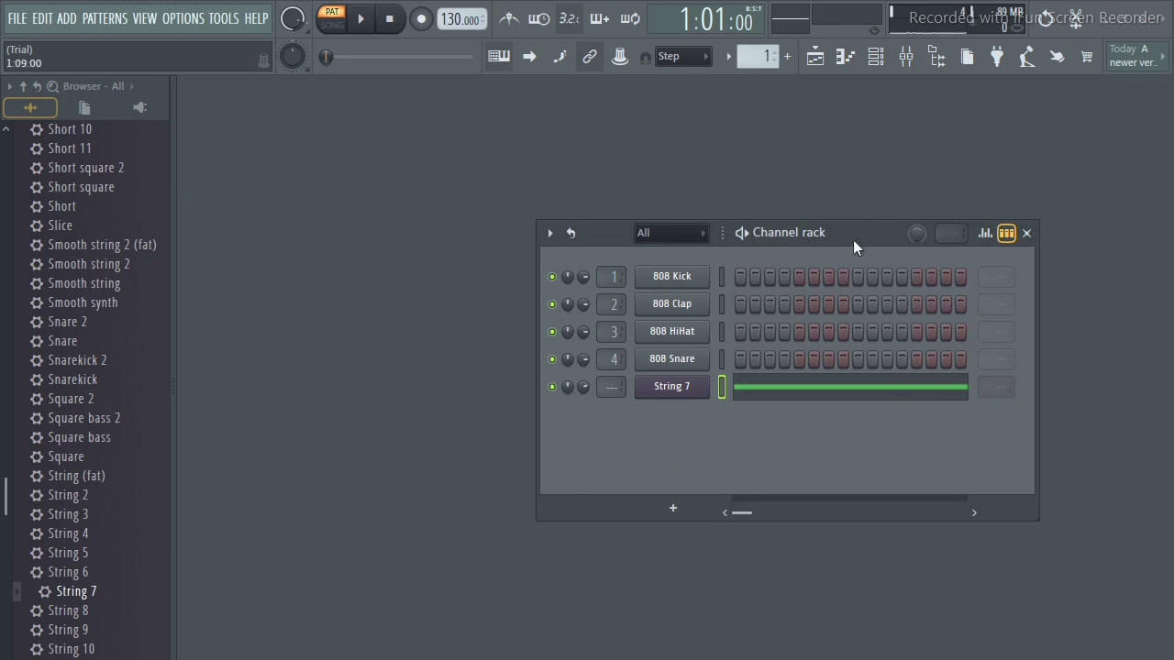
{"action": "left_click_drag", "start_coordinate": [850, 232], "coordinate": [875, 219]}
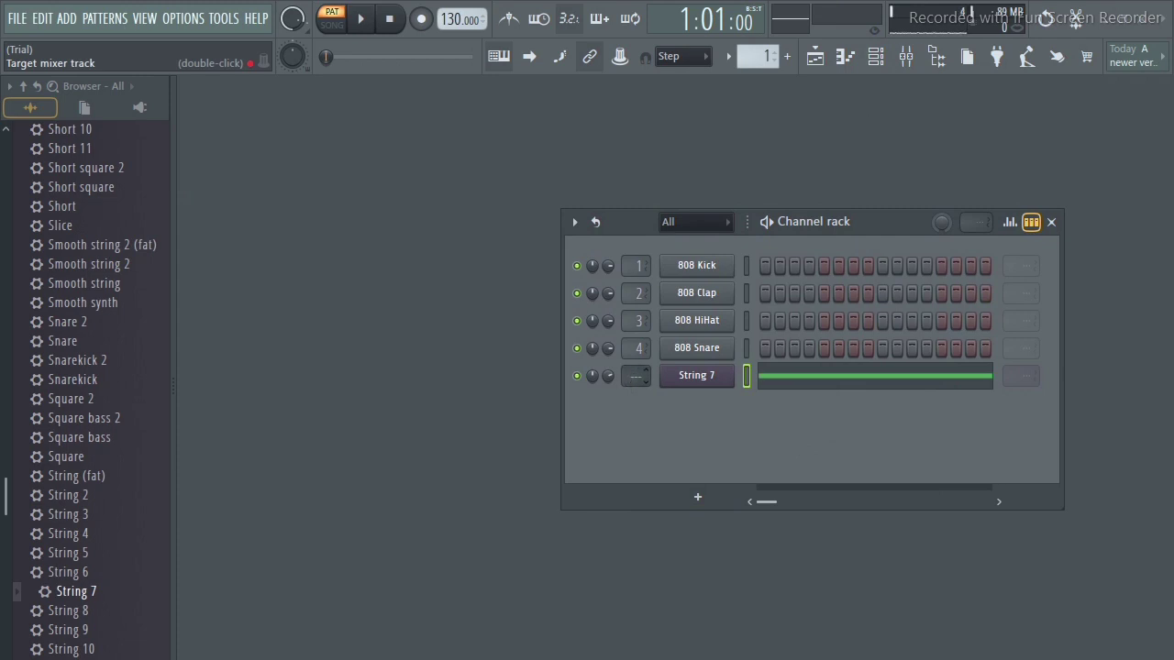
{"action": "scroll", "coordinate": [635, 375], "scroll_direction": "up", "scroll_amount": 6}
{"action": "left_click_drag", "start_coordinate": [638, 376], "coordinate": [638, 376]}
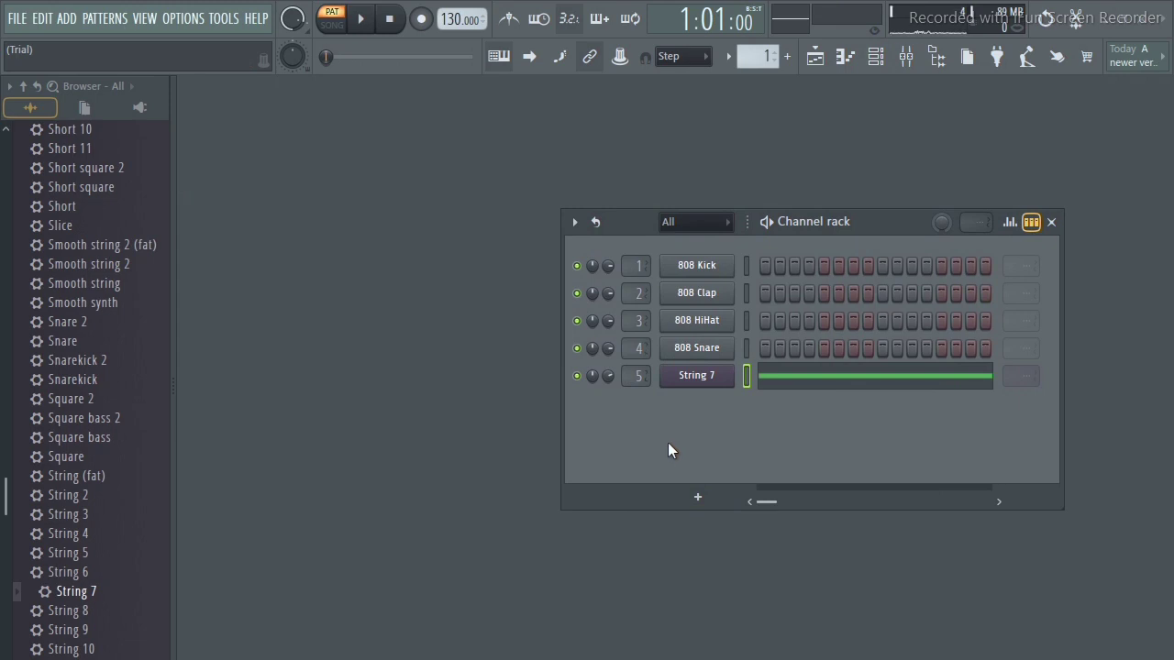
Load Gross Beat into effect slot 1 of the String 7 mixer track, leaving only the plugin window open.
{"action": "key", "text": "F9"}
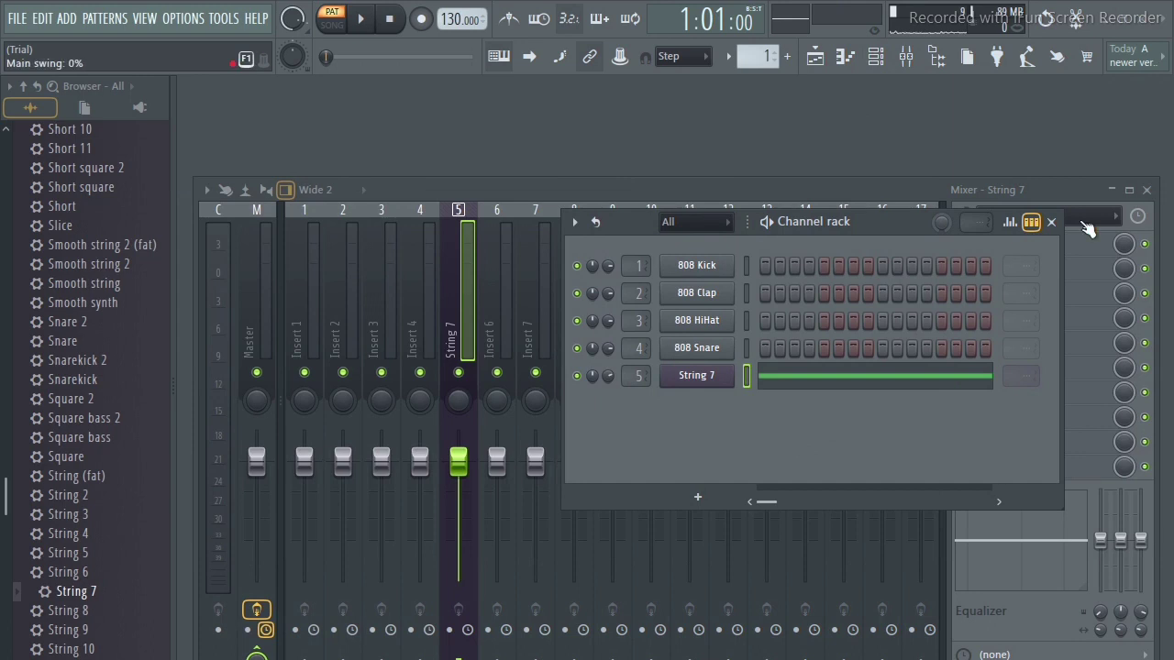
{"action": "left_click", "coordinate": [1052, 223]}
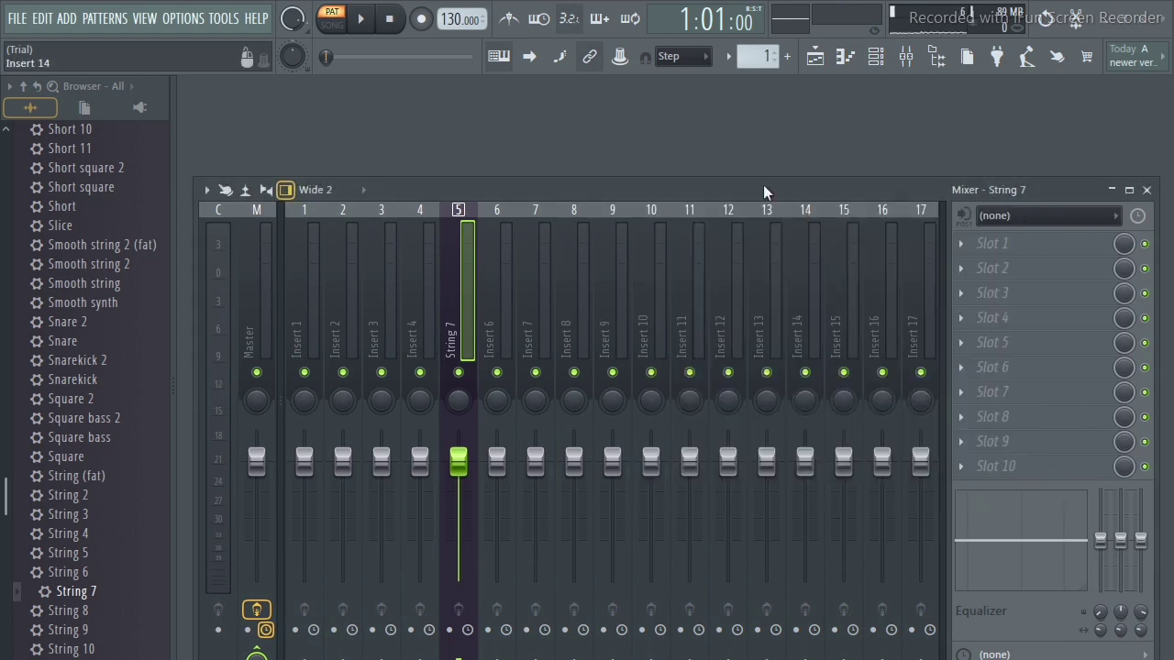
{"action": "left_click_drag", "start_coordinate": [763, 184], "coordinate": [673, 169]}
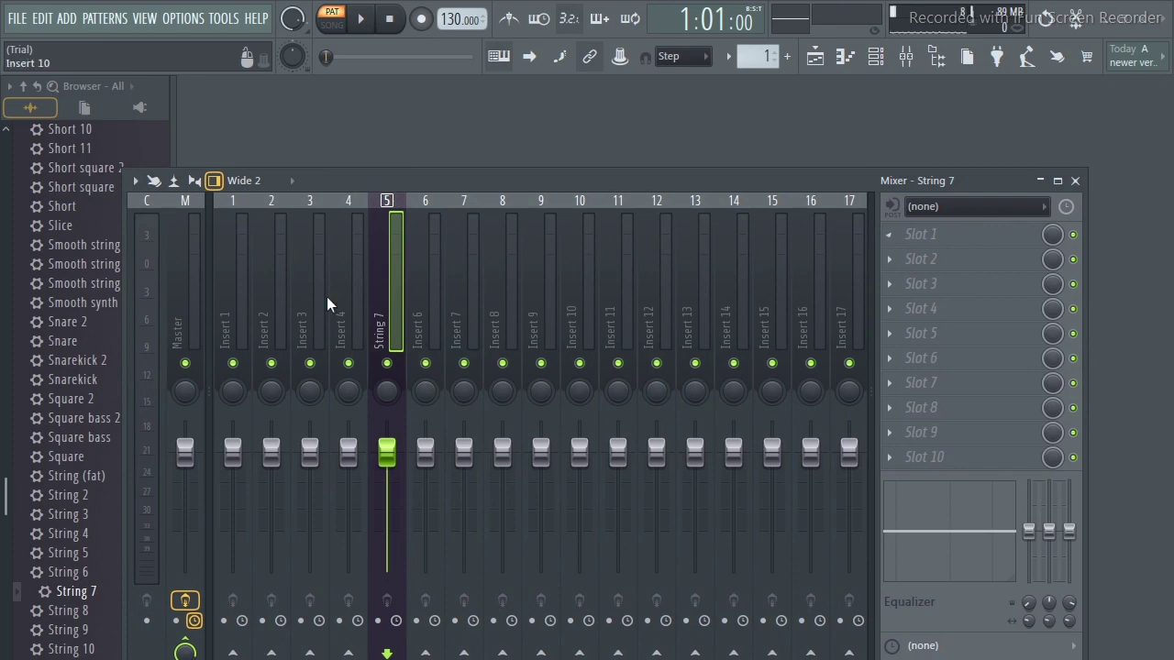
{"action": "left_click", "coordinate": [892, 238]}
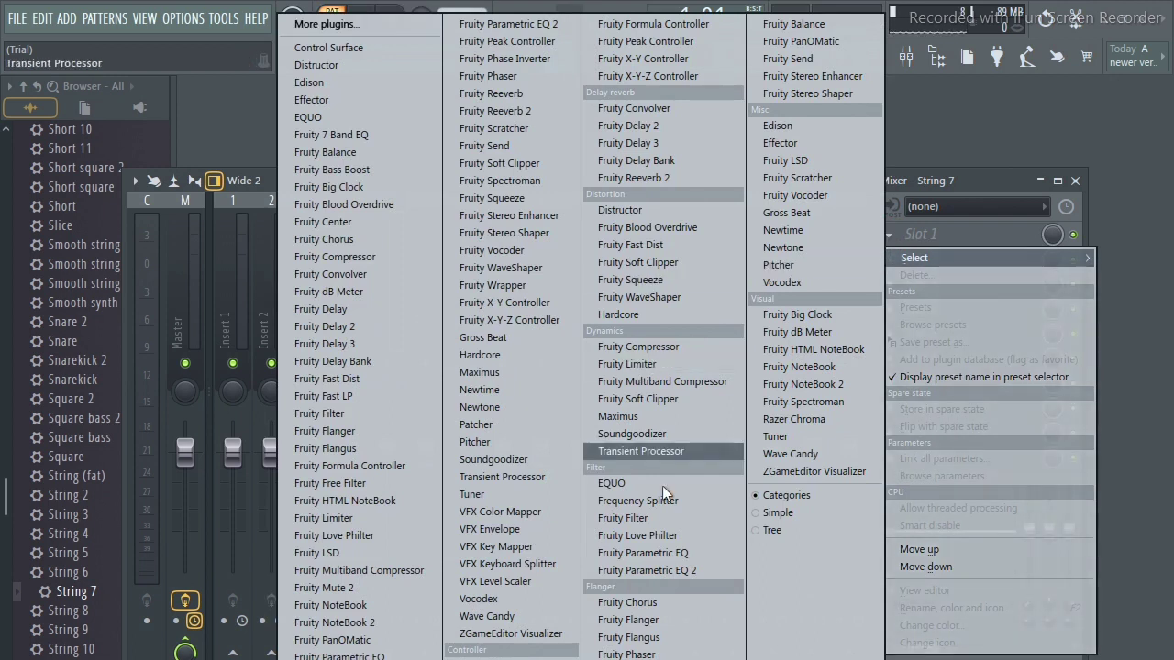
{"action": "left_click", "coordinate": [500, 336]}
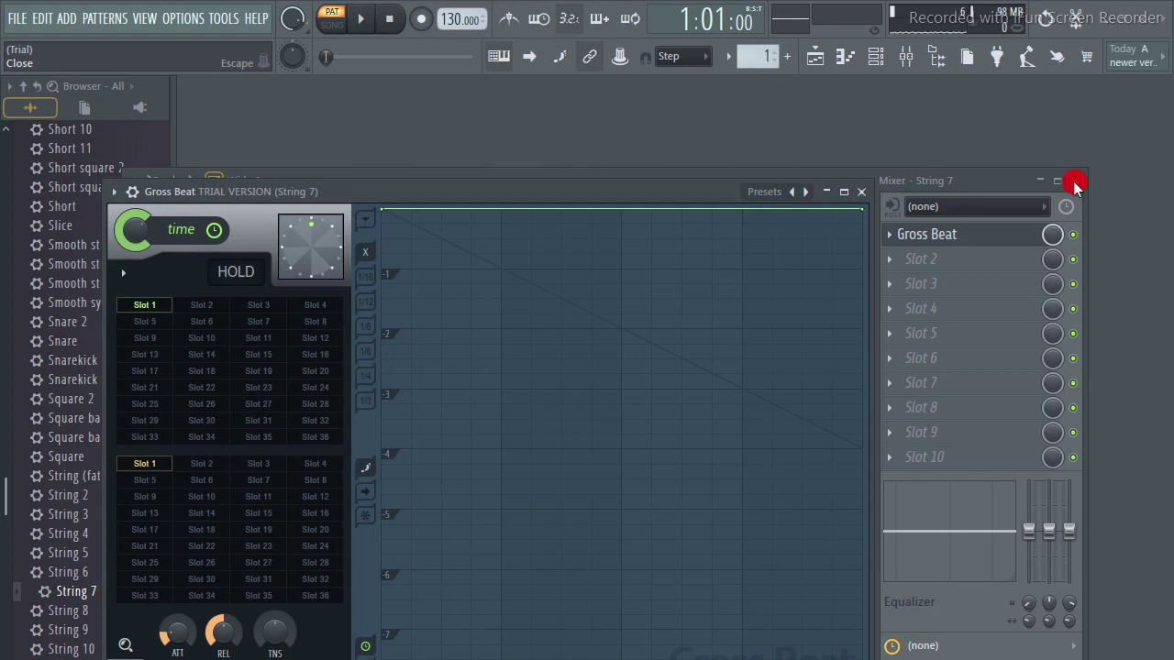
{"action": "left_click", "coordinate": [1072, 181]}
{"action": "left_click_drag", "start_coordinate": [590, 194], "coordinate": [661, 163]}
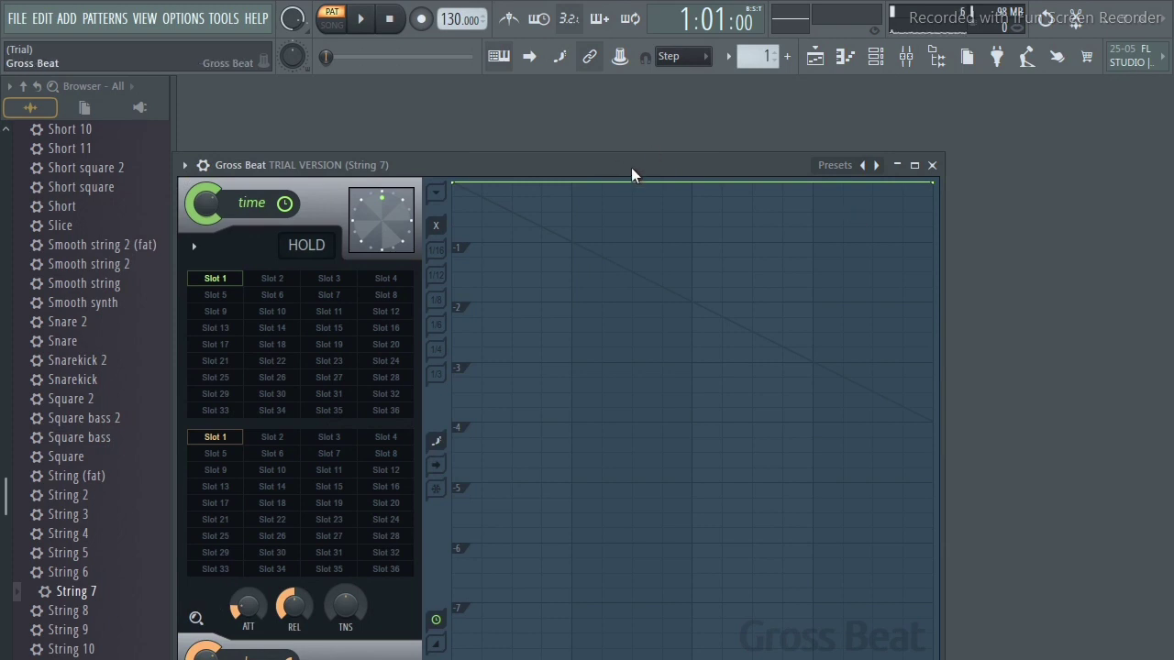
{"action": "left_click_drag", "start_coordinate": [632, 168], "coordinate": [629, 151]}
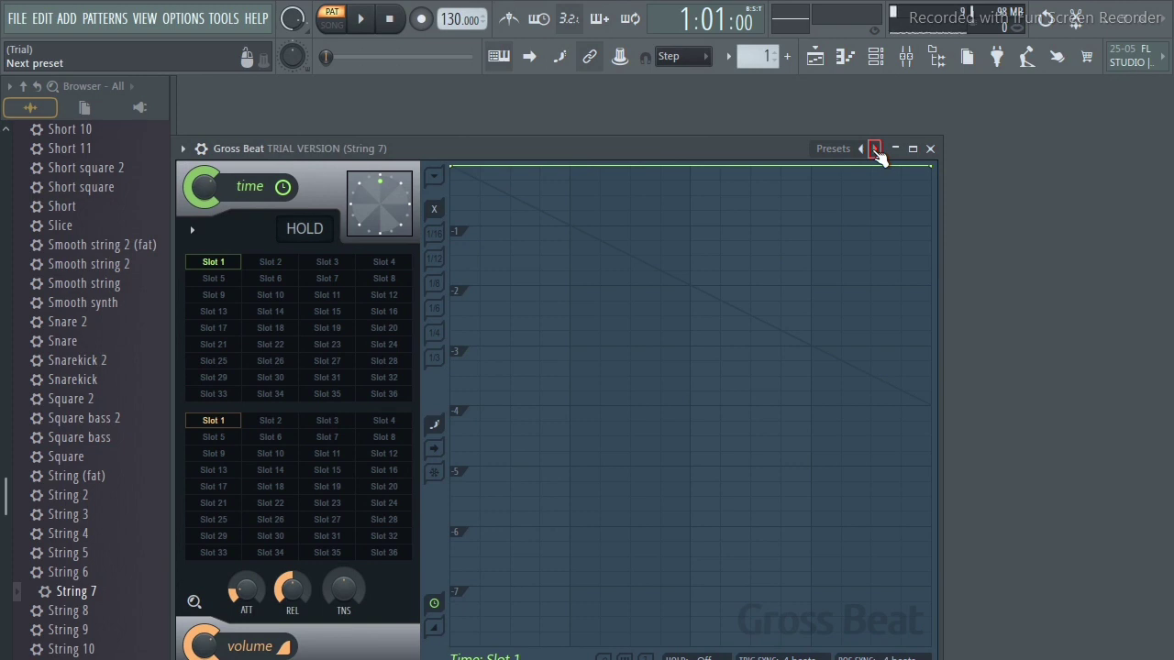
Load the Patterns preset in Gross Beat.
{"action": "right_click", "coordinate": [876, 151]}
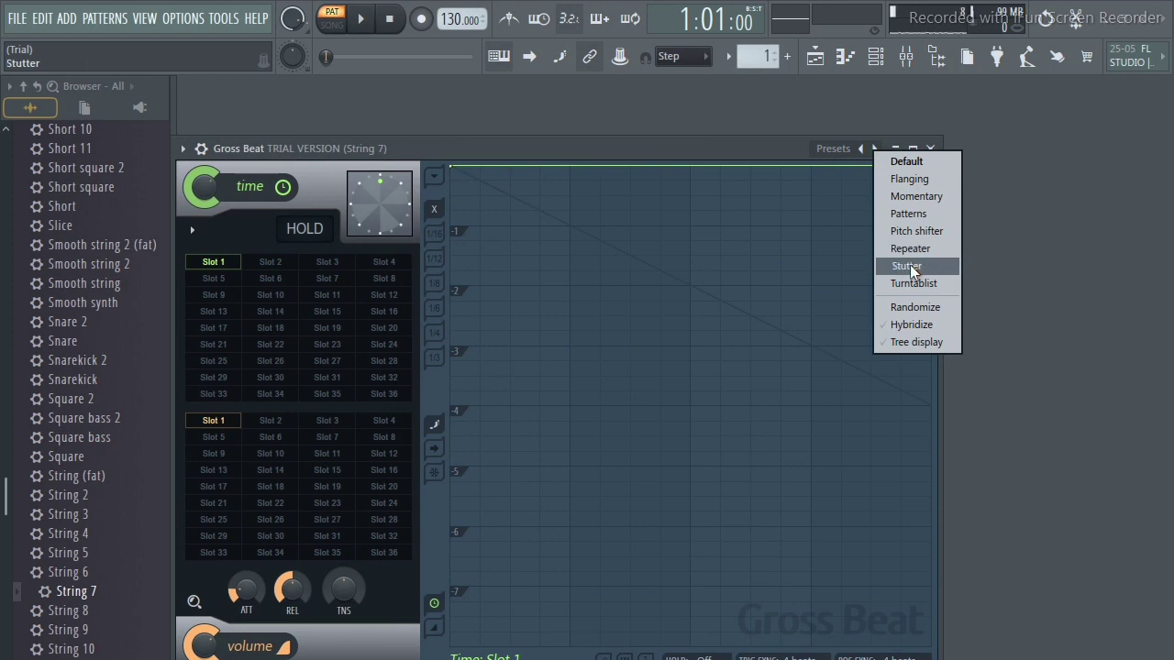
{"action": "left_click", "coordinate": [920, 213]}
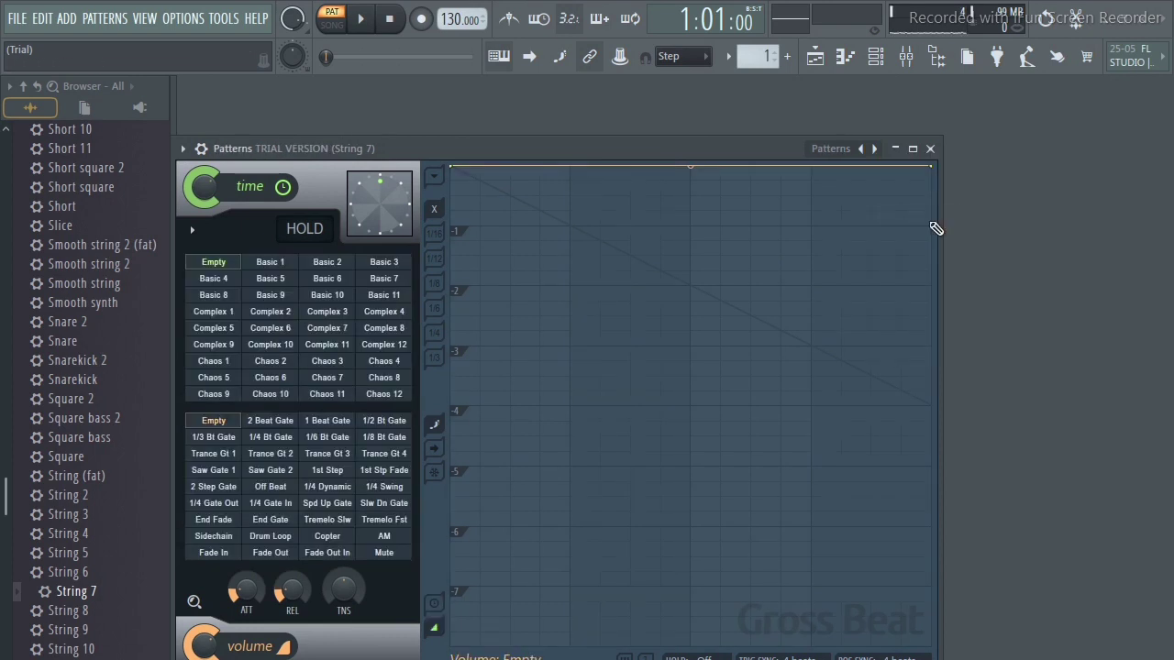
{"action": "left_click_drag", "start_coordinate": [650, 148], "coordinate": [695, 143]}
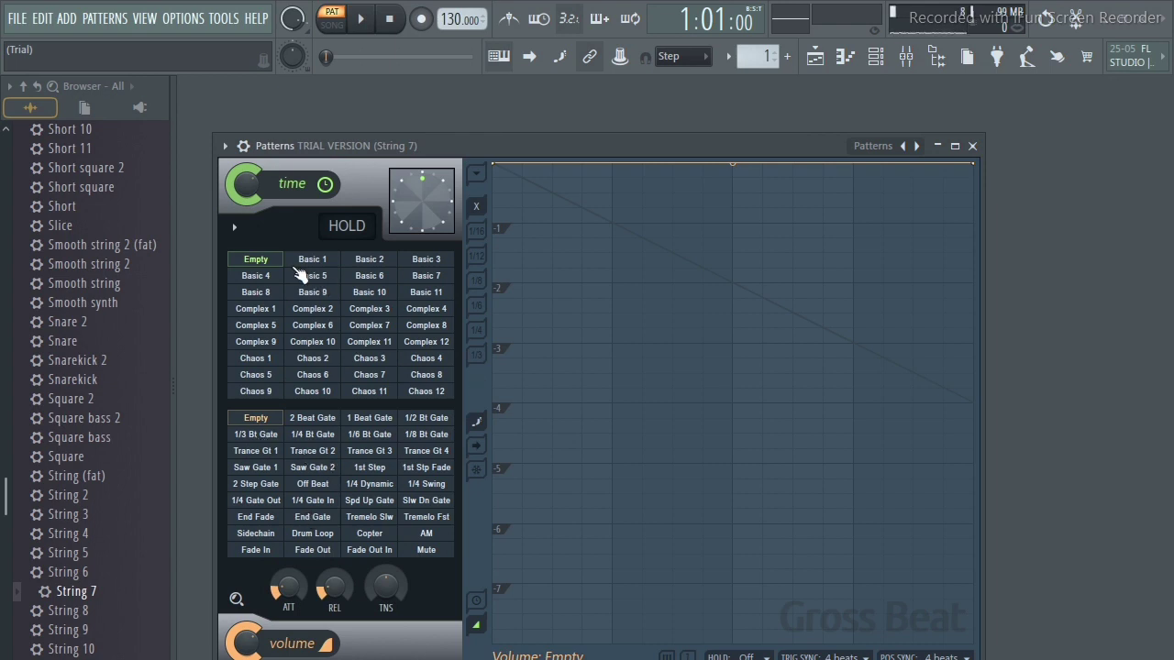
Load the Pitch shifter preset in Gross Beat, and return to the Patterns preset.
{"action": "right_click", "coordinate": [918, 149]}
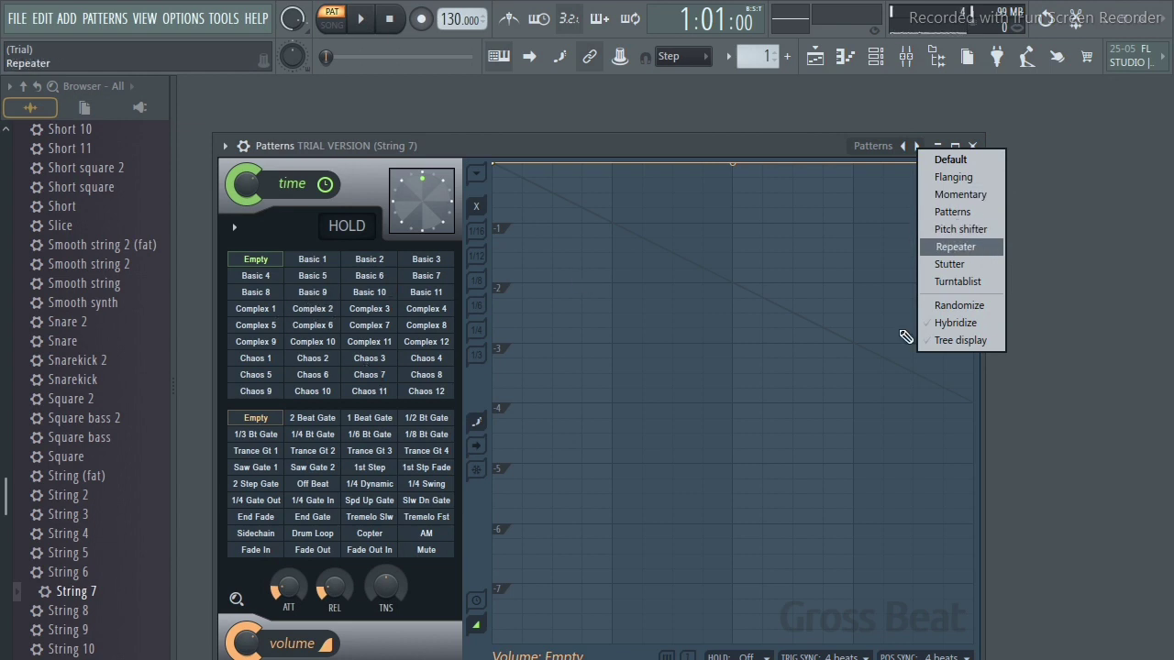
{"action": "left_click", "coordinate": [971, 229]}
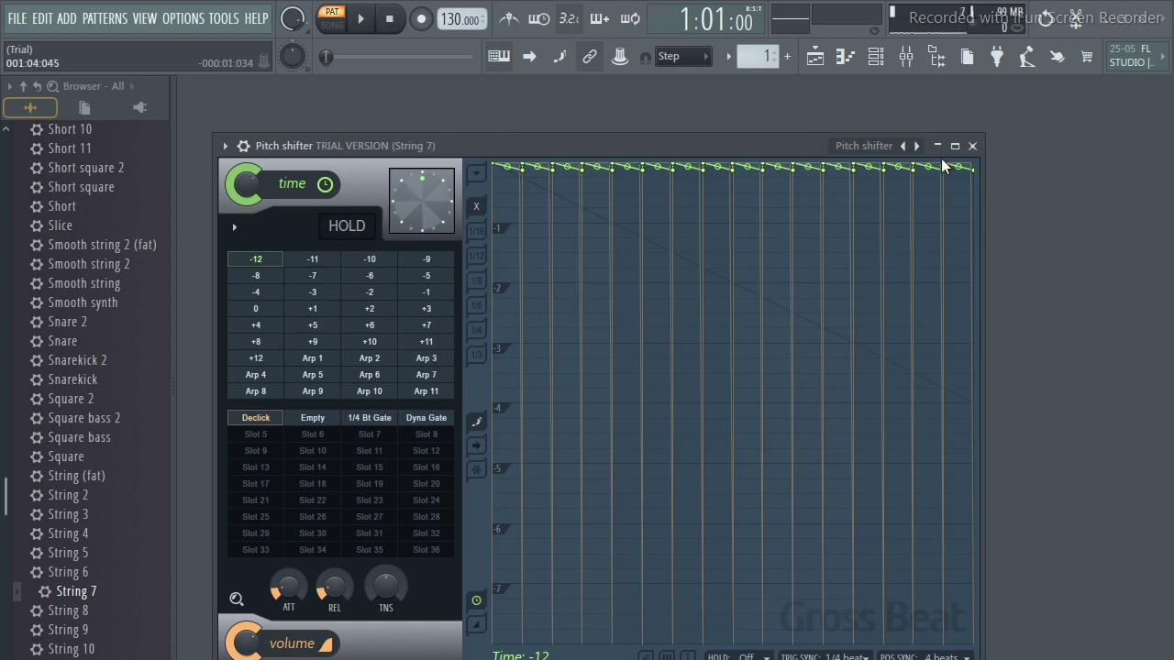
{"action": "left_click", "coordinate": [915, 147]}
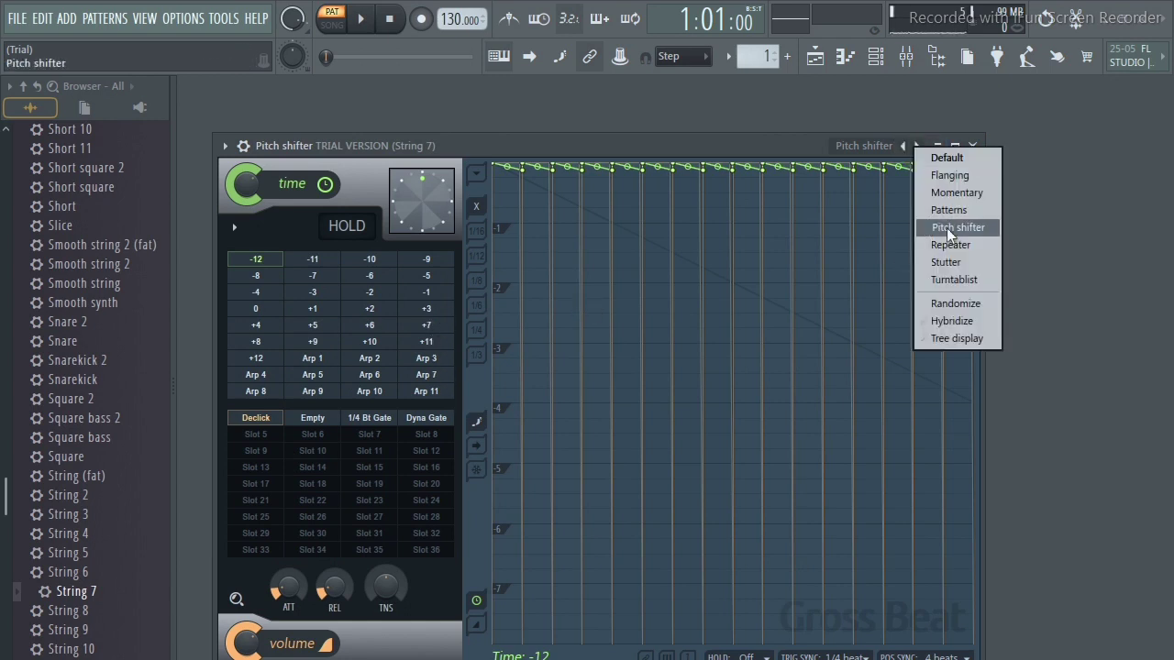
{"action": "left_click", "coordinate": [945, 214]}
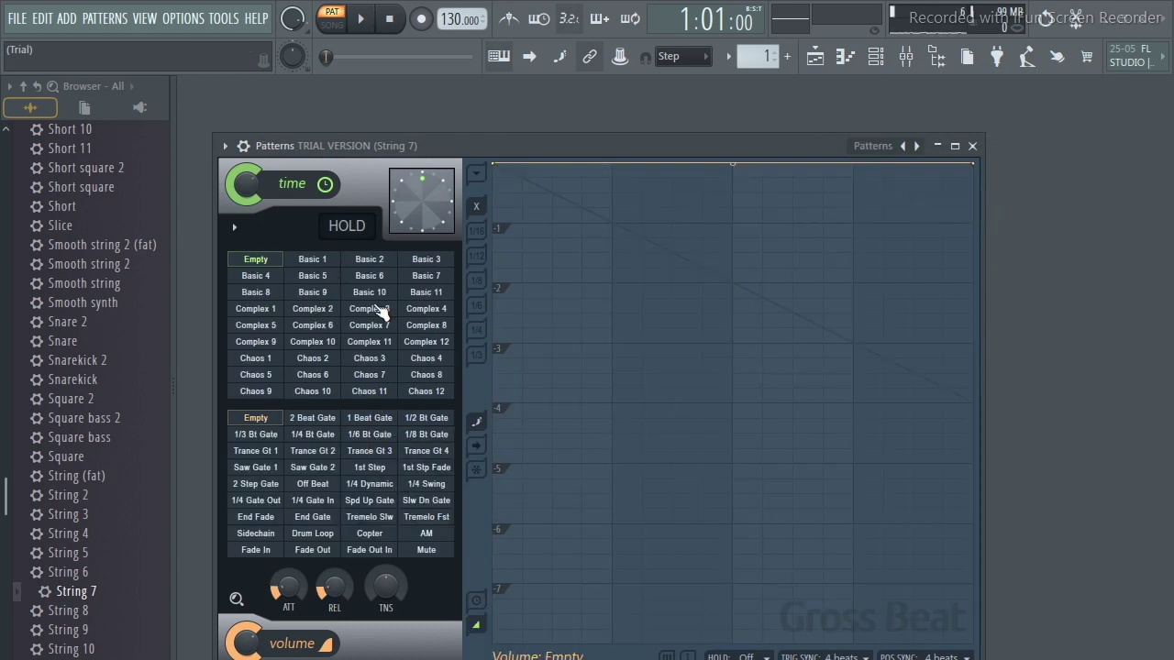
Apply the Trance Gt 2 volume pattern in Gross Beat and play the note through it.
{"action": "left_click_drag", "start_coordinate": [633, 145], "coordinate": [664, 140]}
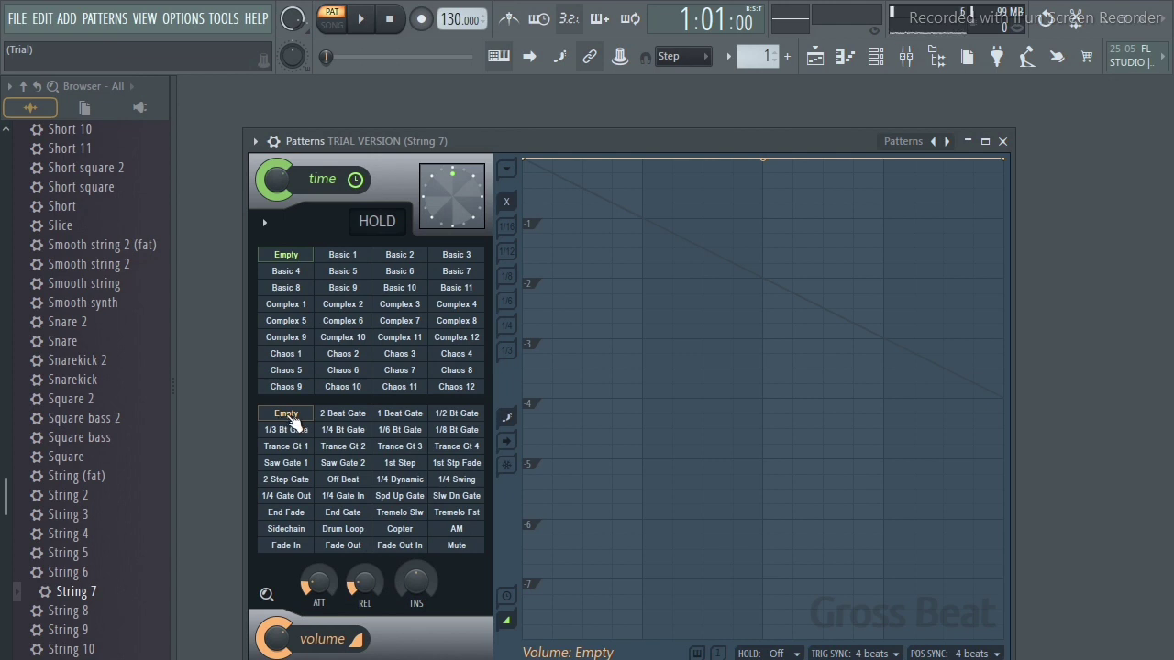
{"action": "left_click", "coordinate": [341, 449]}
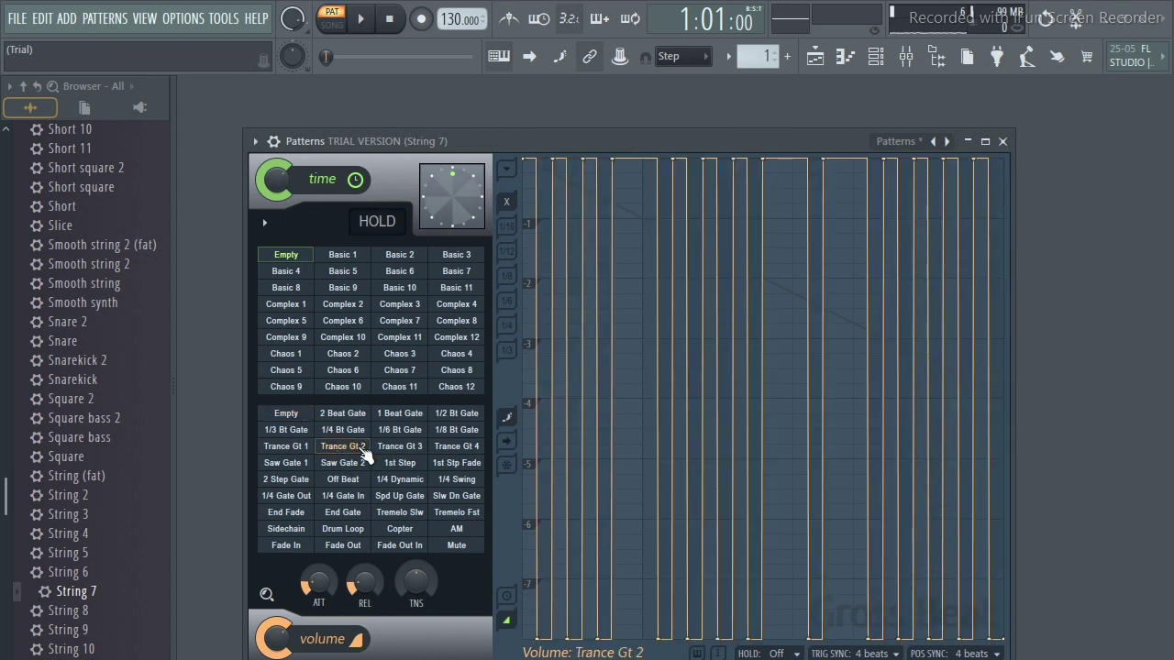
{"action": "key", "text": "space"}
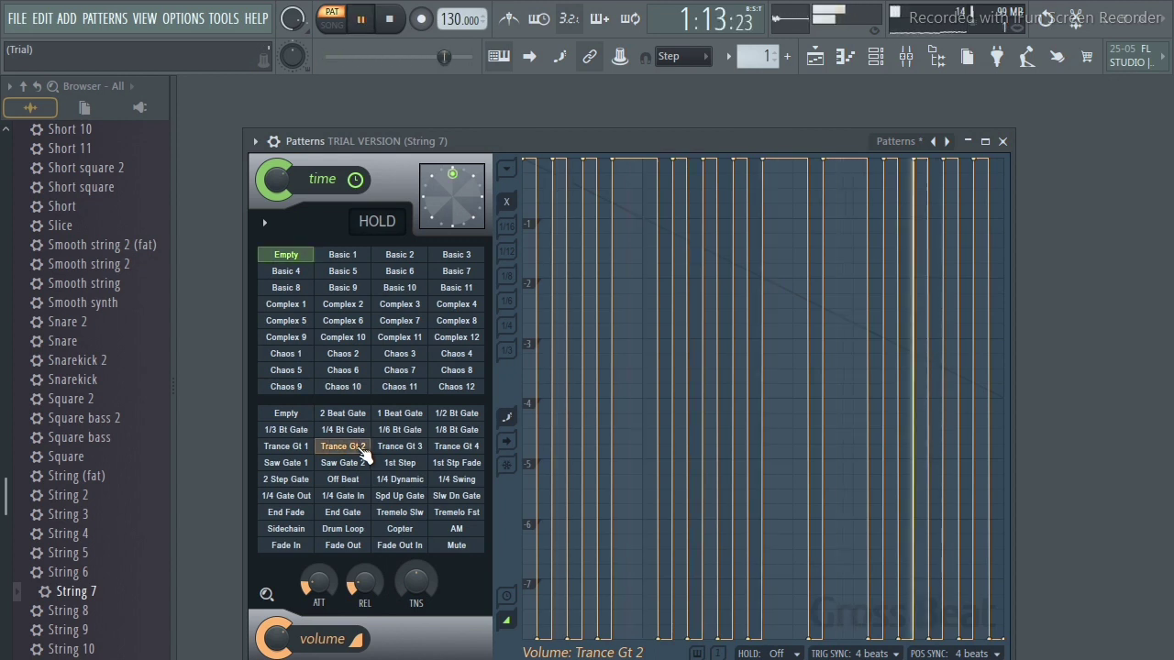
{"action": "key", "text": "space"}
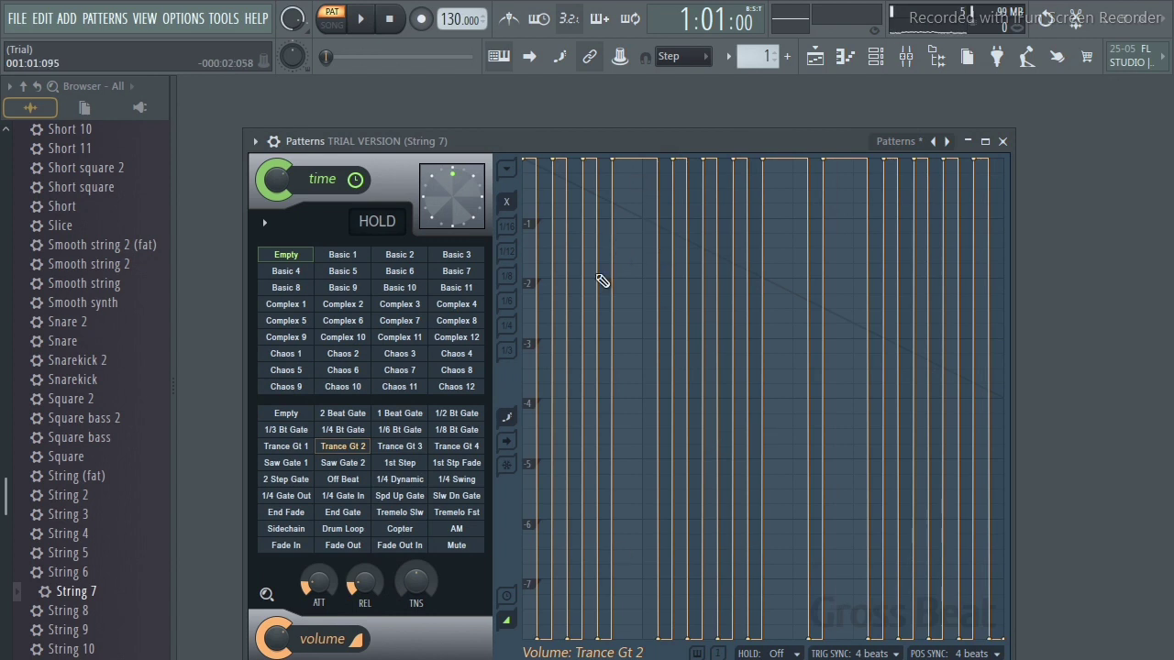
{"action": "key", "text": "space"}
{"action": "key", "text": "space"}
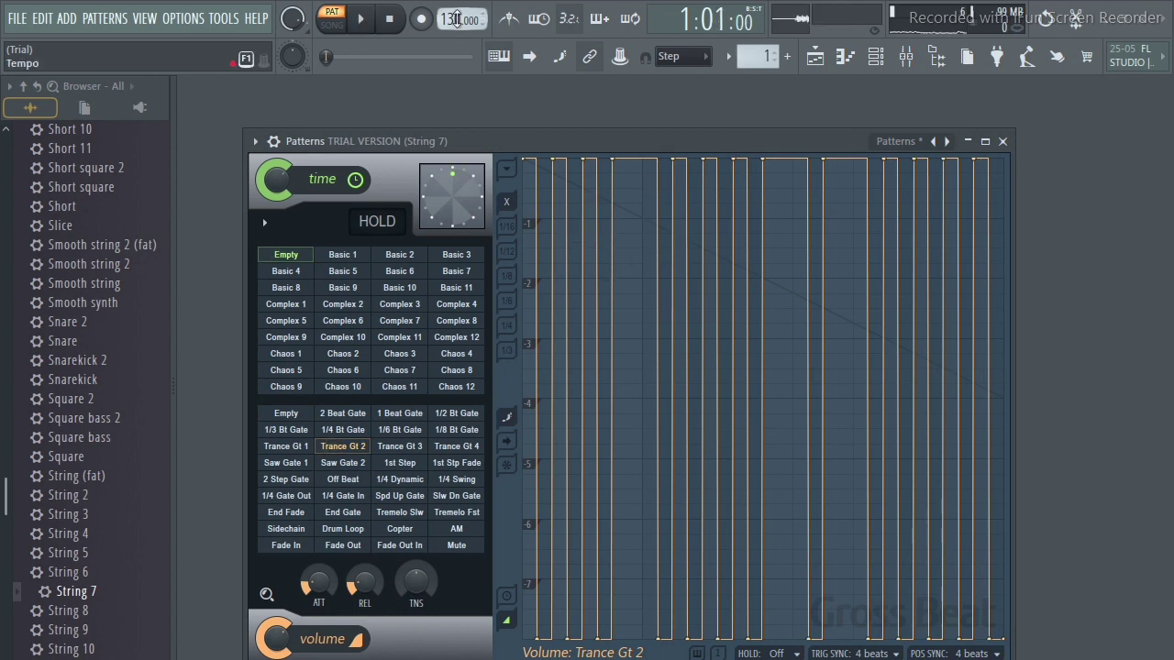
Set the project tempo to 90 BPM and play the Trance Gt 2 pattern at that speed.
{"action": "right_click", "coordinate": [458, 23]}
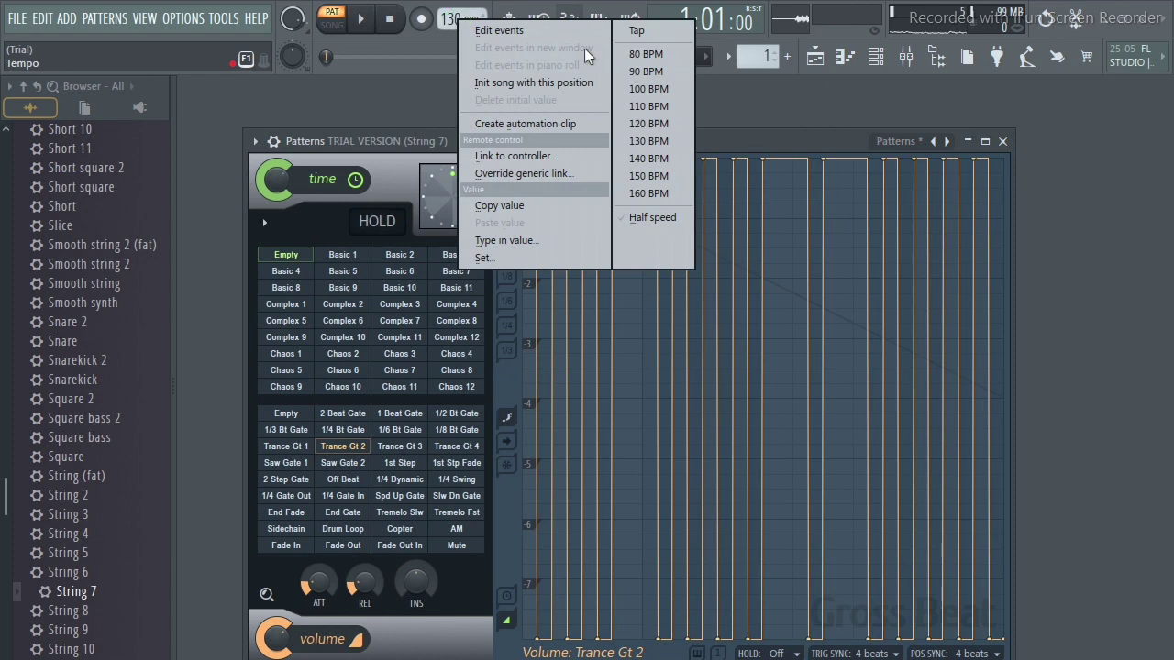
{"action": "left_click", "coordinate": [650, 72]}
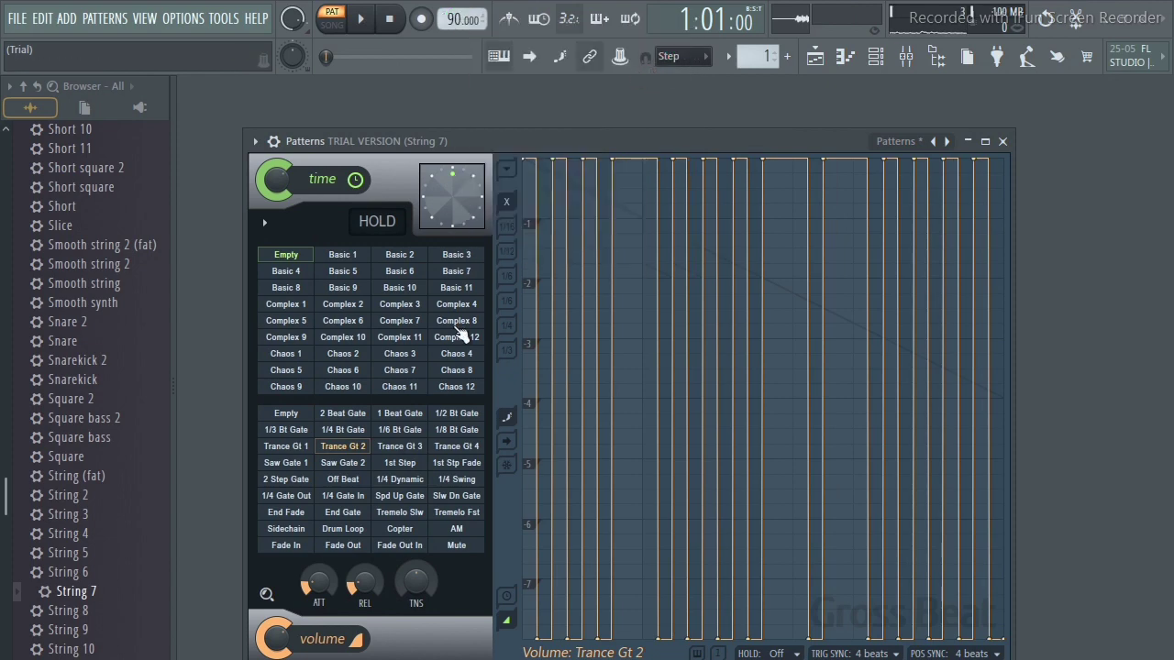
{"action": "key", "text": "space"}
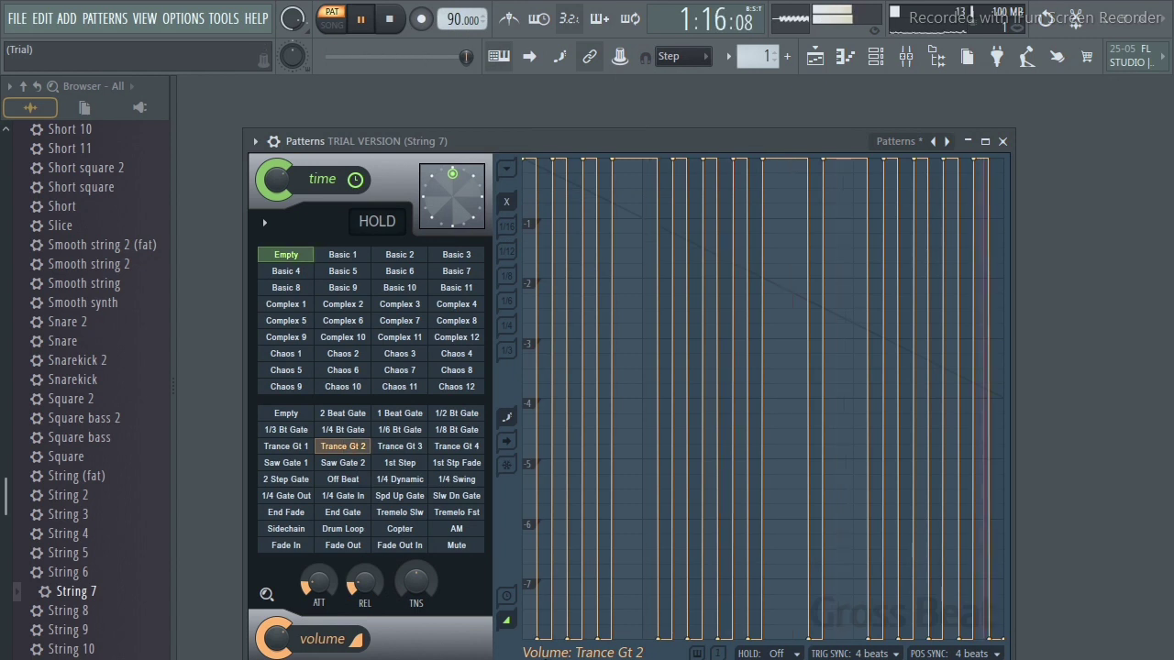
{"action": "key", "text": "space"}
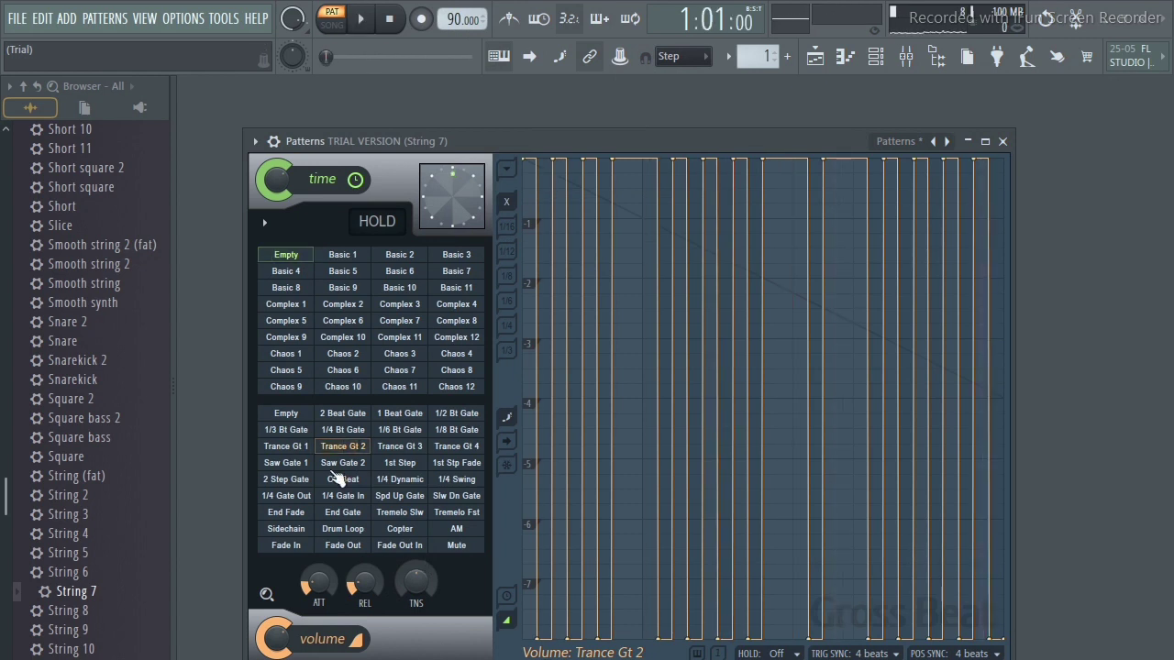
Audition the Trance Gt 1 and Spd Up Gate volume patterns.
{"action": "left_click", "coordinate": [284, 446]}
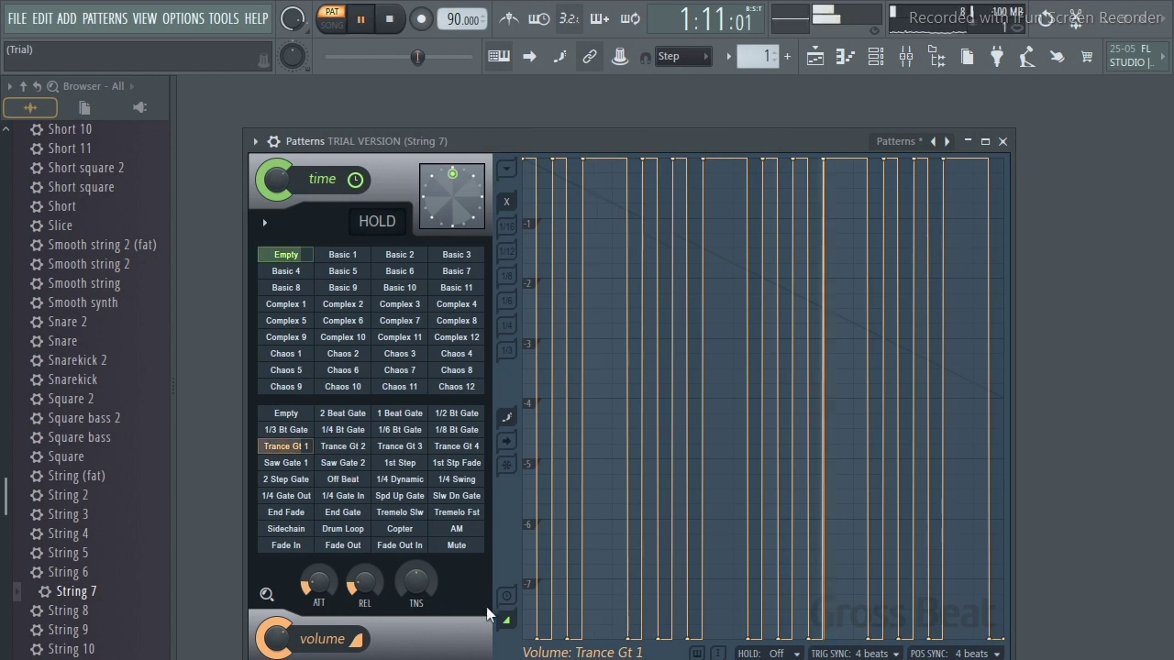
{"action": "left_click", "coordinate": [404, 500]}
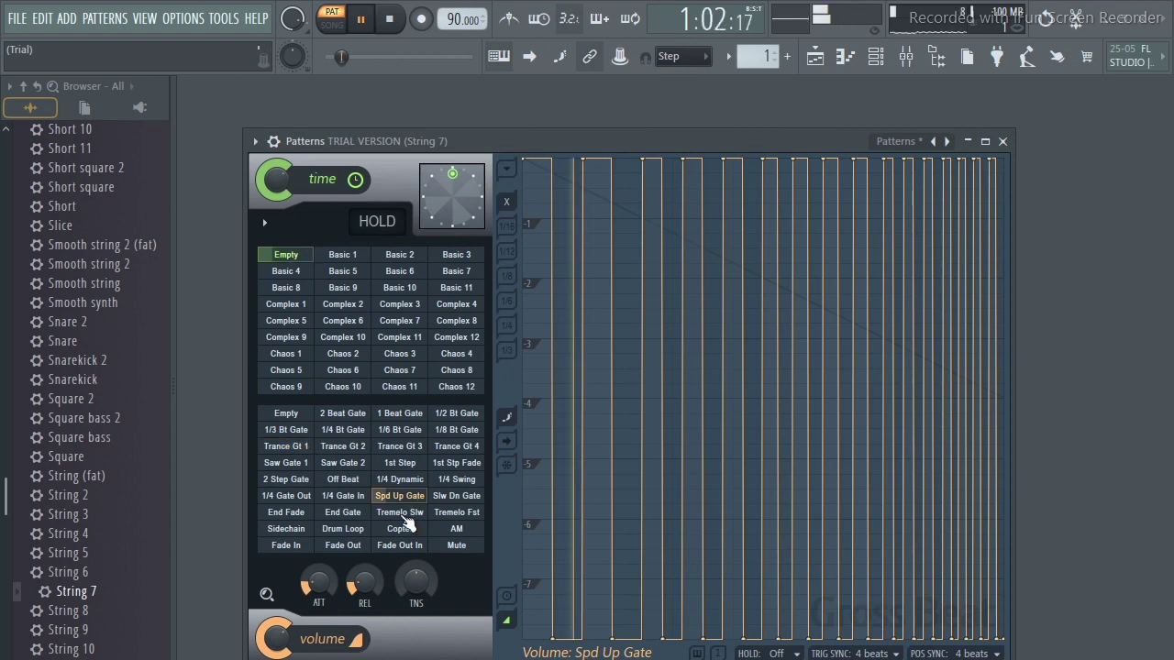
{"action": "key", "text": "space"}
Select the Tremelo Slw volume pattern and play the note through it twice.
{"action": "left_click", "coordinate": [406, 513]}
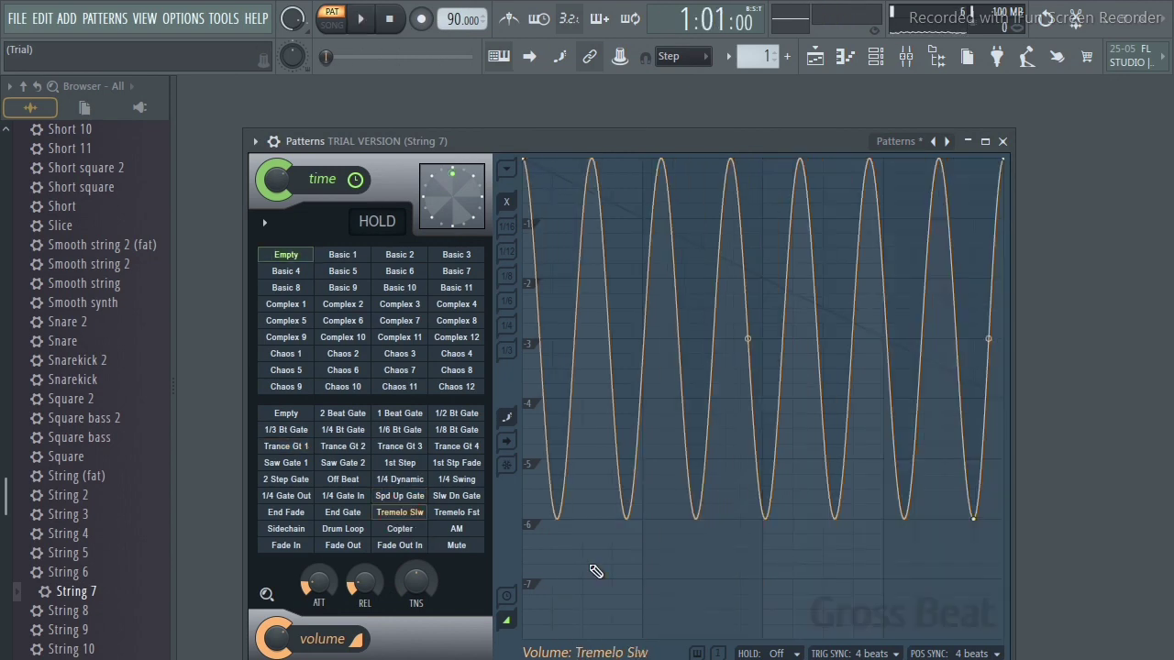
{"action": "key", "text": "space"}
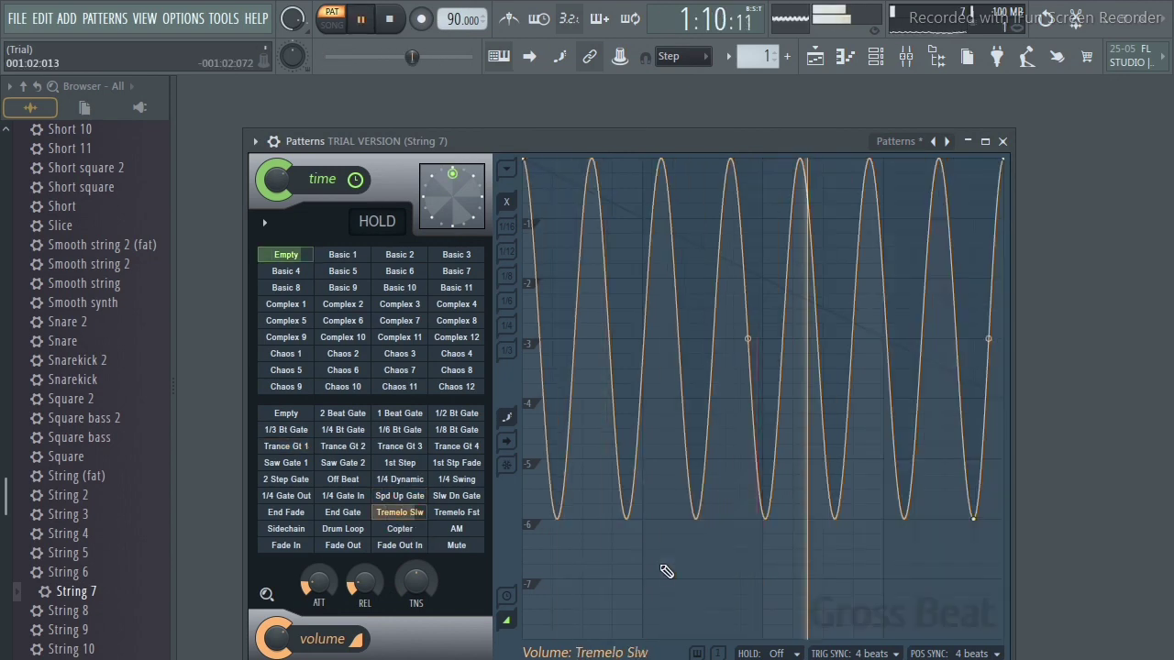
{"action": "key", "text": "space"}
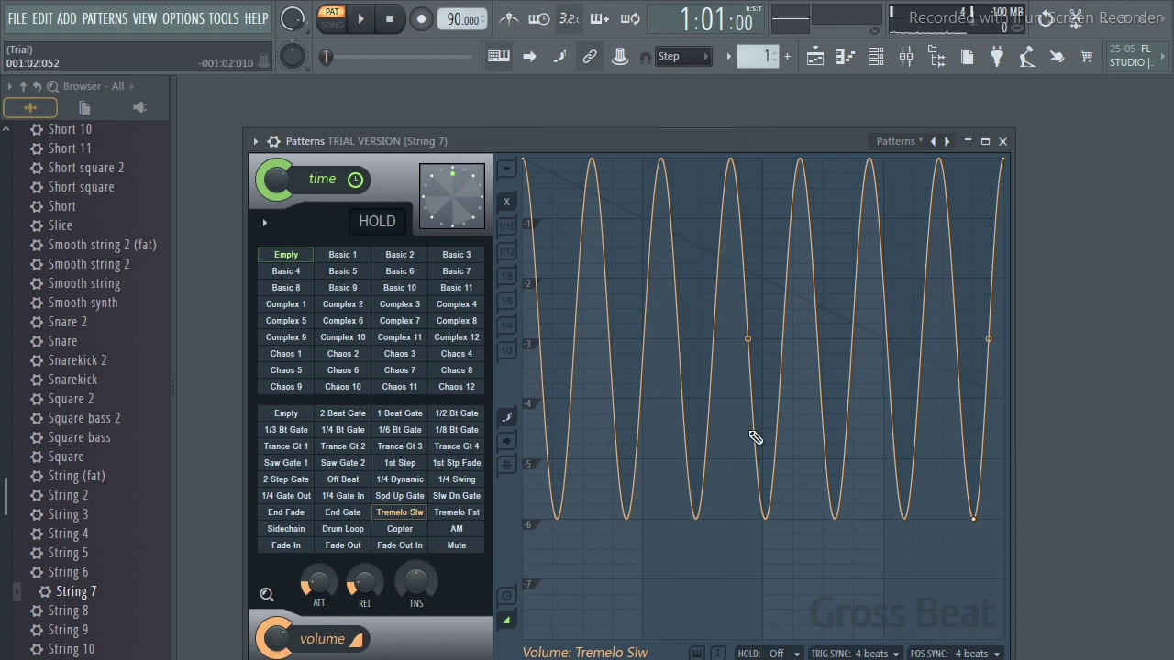
{"action": "key", "text": "space"}
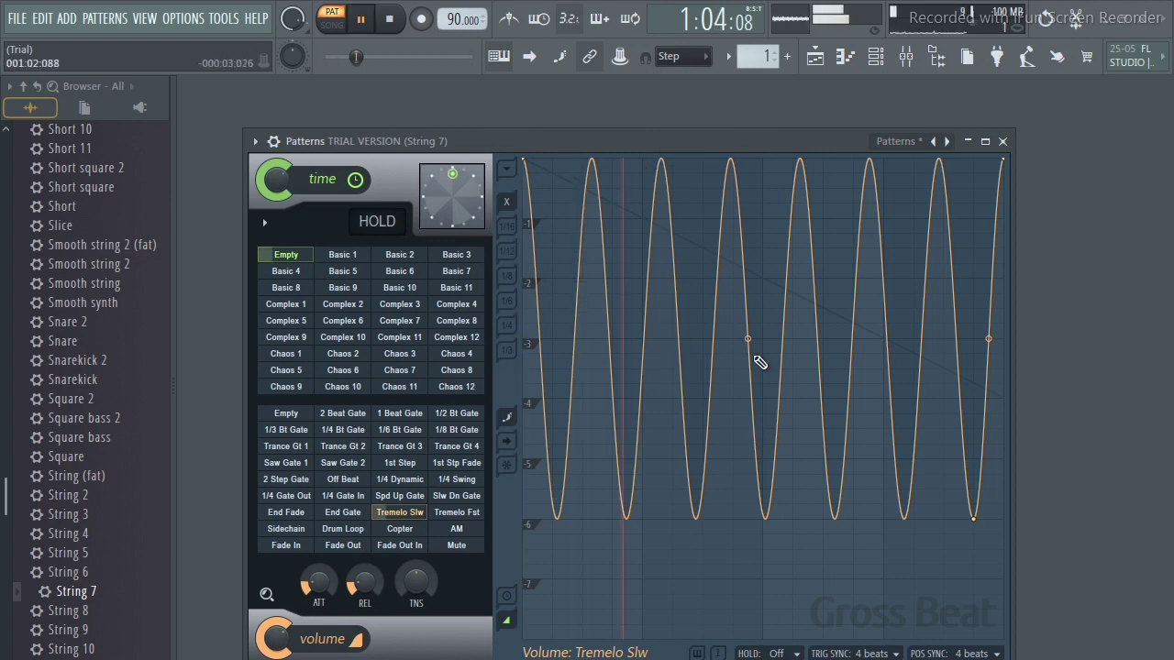
Switch the volume pattern to Copter and listen to it from the start of the bar.
{"action": "left_click", "coordinate": [401, 529]}
{"action": "key", "text": "space"}
{"action": "key", "text": "space"}
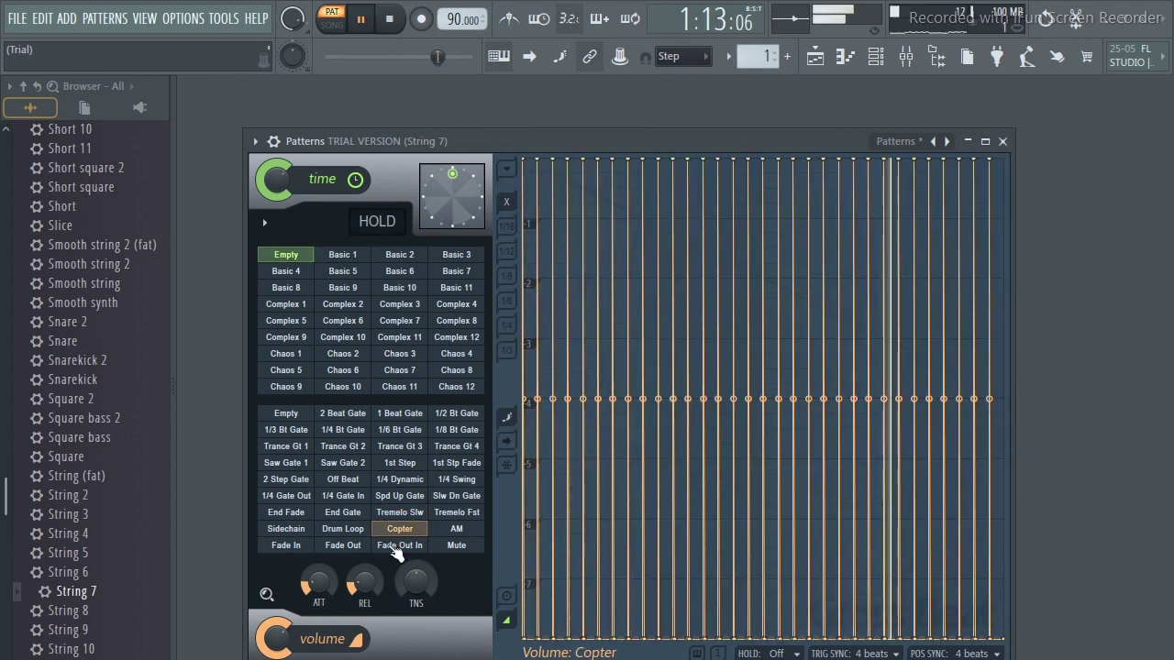
Select the Fade Out In volume pattern and play it repeatedly to compare the sound with its curve.
{"action": "left_click", "coordinate": [394, 546]}
{"action": "key", "text": "space"}
{"action": "key", "text": "space"}
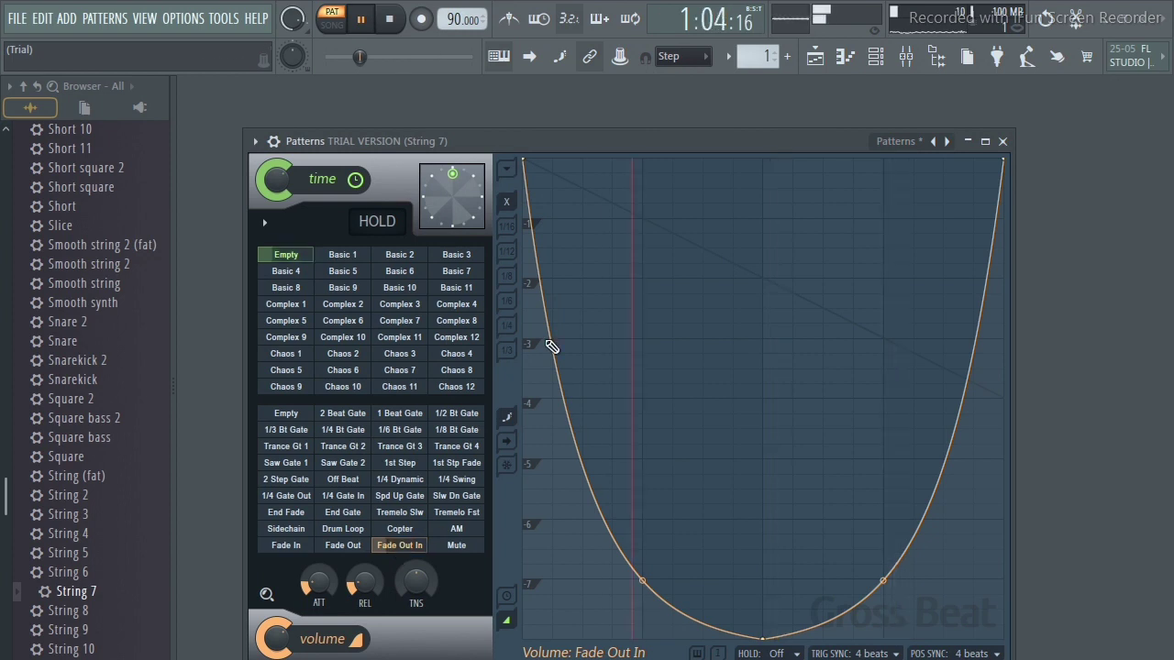
{"action": "key", "text": "space"}
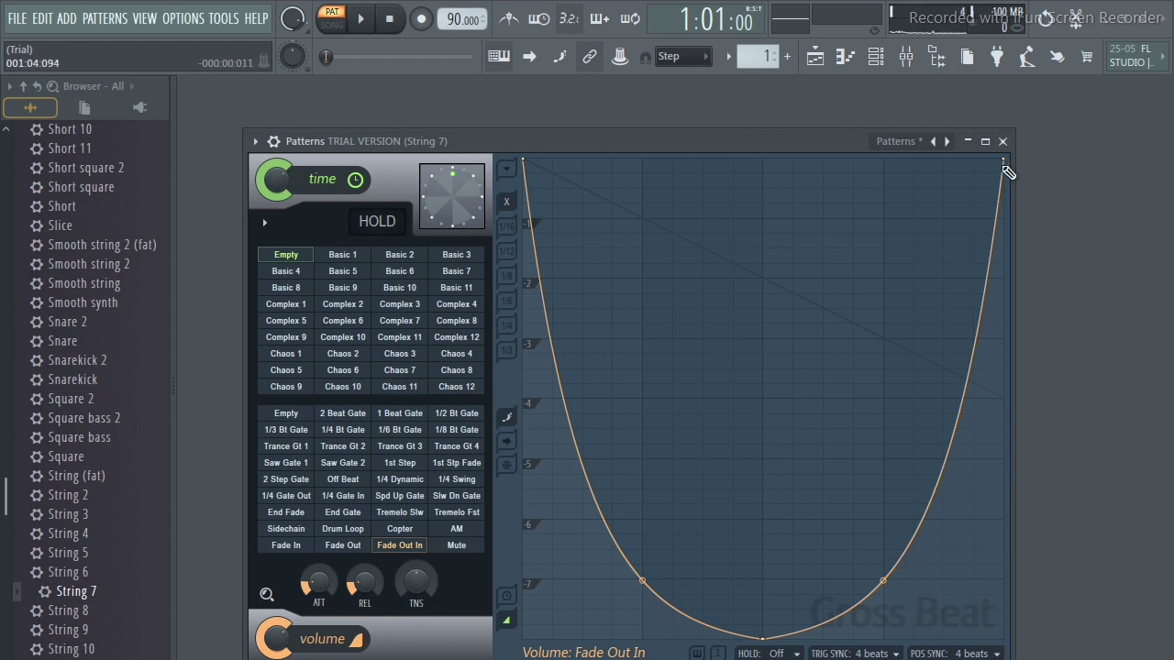
{"action": "key", "text": "space"}
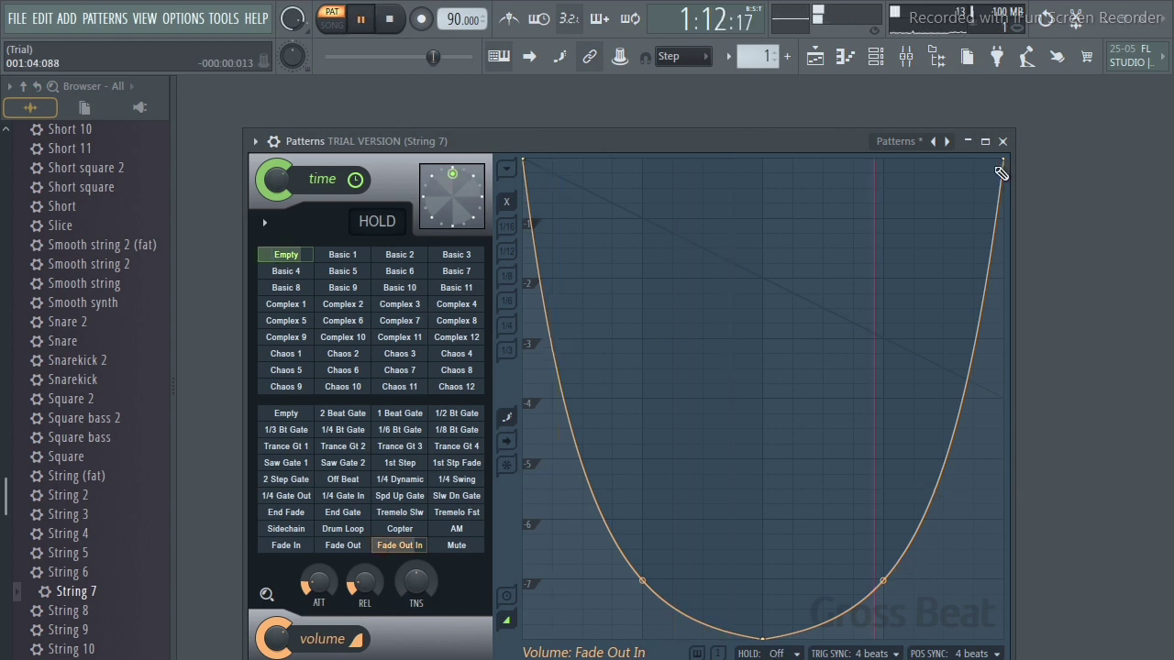
{"action": "key", "text": "space"}
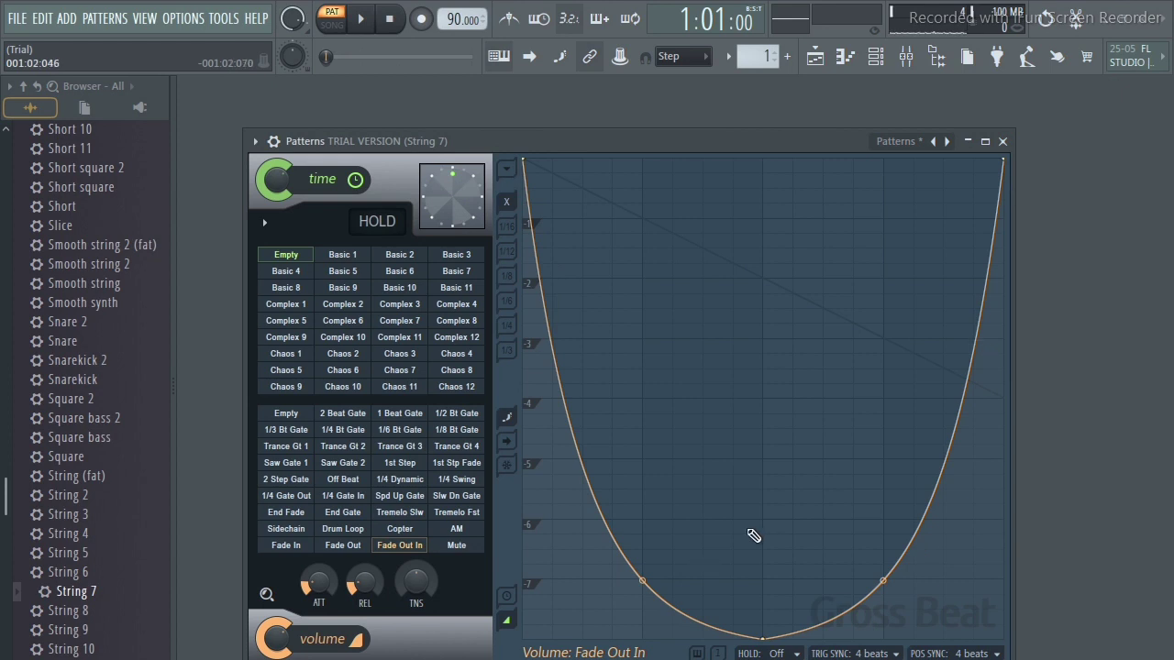
Audition the AM volume pattern, followed by Tremelo Fst.
{"action": "left_click", "coordinate": [400, 529]}
{"action": "left_click", "coordinate": [454, 530]}
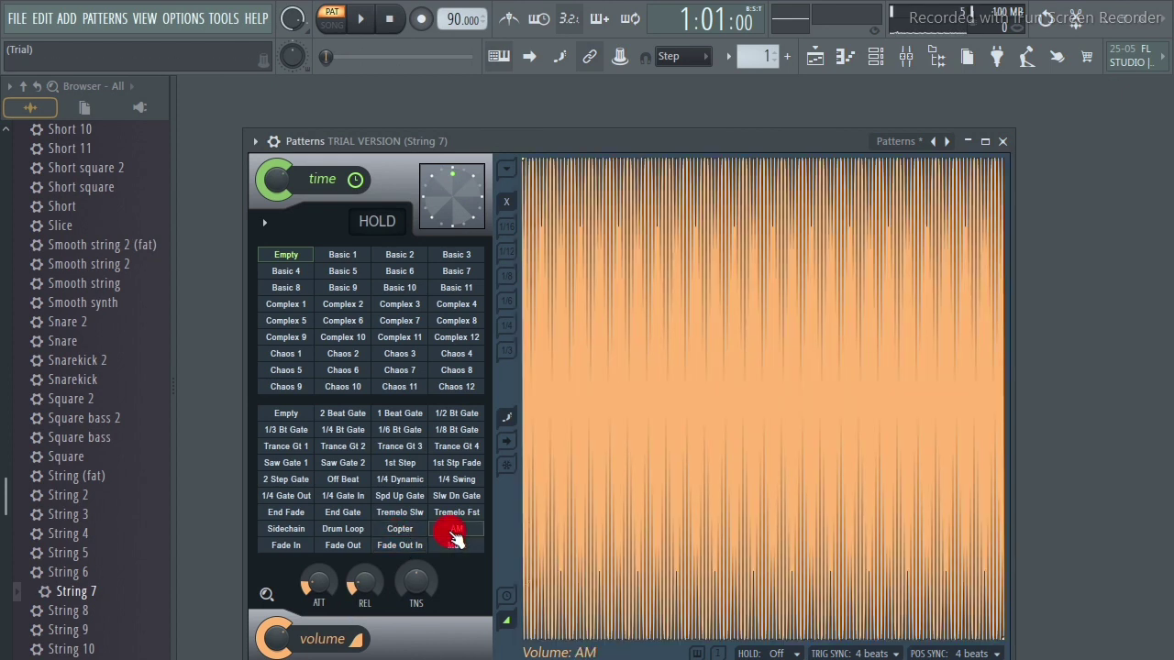
{"action": "key", "text": "space"}
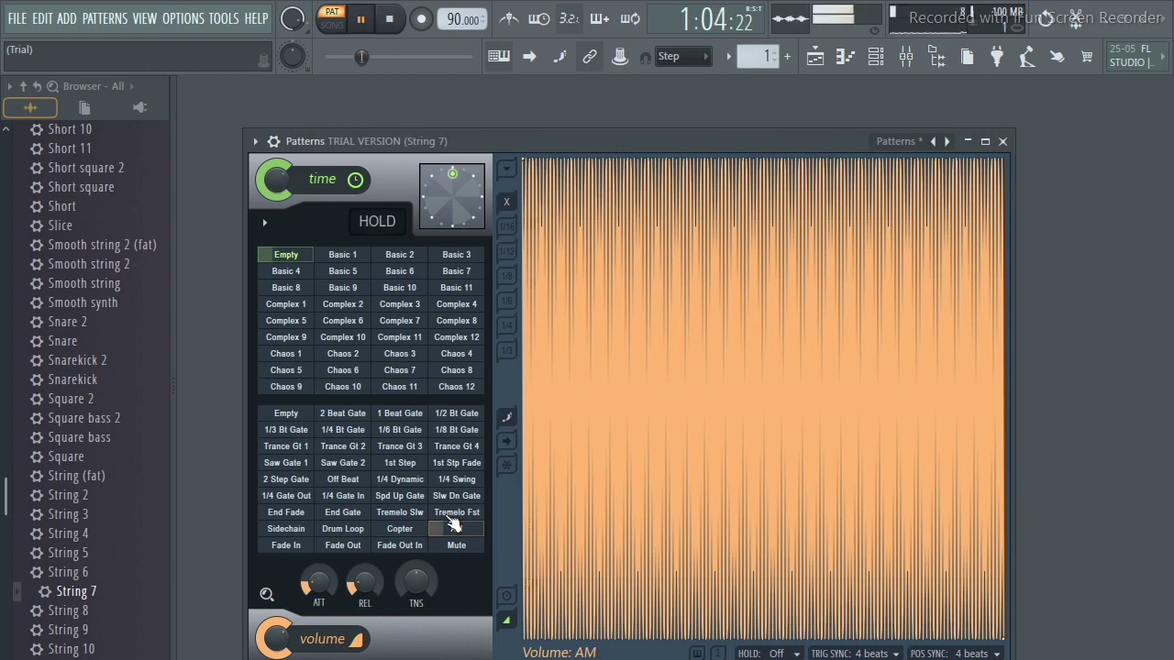
{"action": "left_click", "coordinate": [451, 516]}
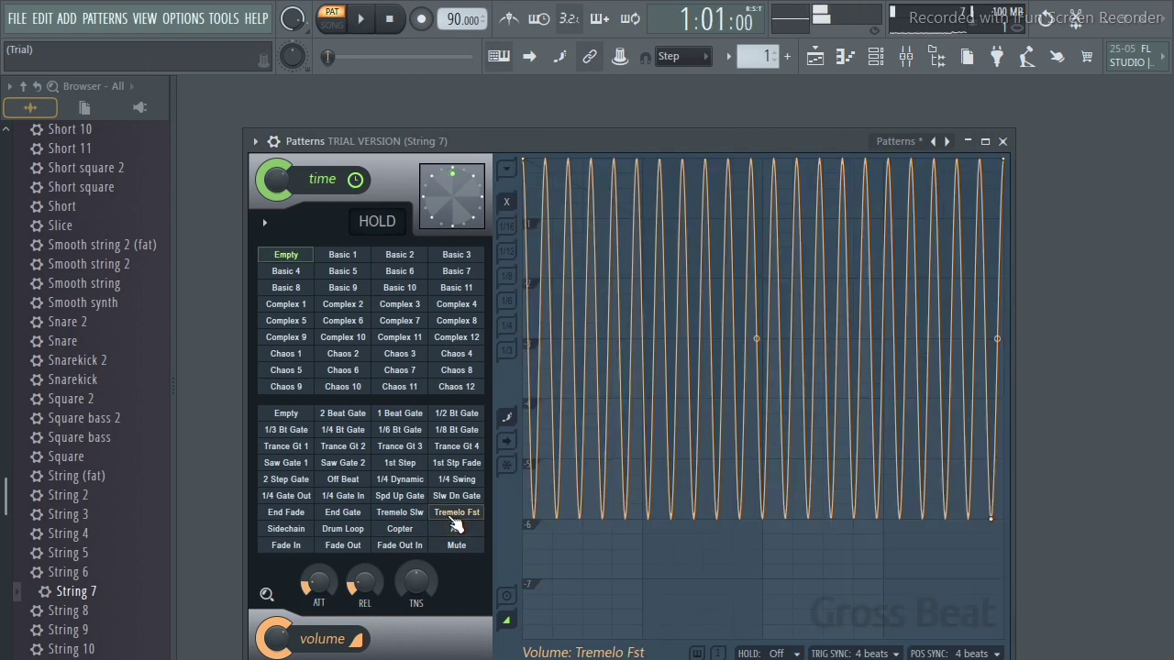
Try out the Slw Dn Gate and 1/4 Swing volume patterns with playback.
{"action": "left_click", "coordinate": [456, 496]}
{"action": "key", "text": "space"}
{"action": "left_click", "coordinate": [454, 480]}
{"action": "key", "text": "space"}
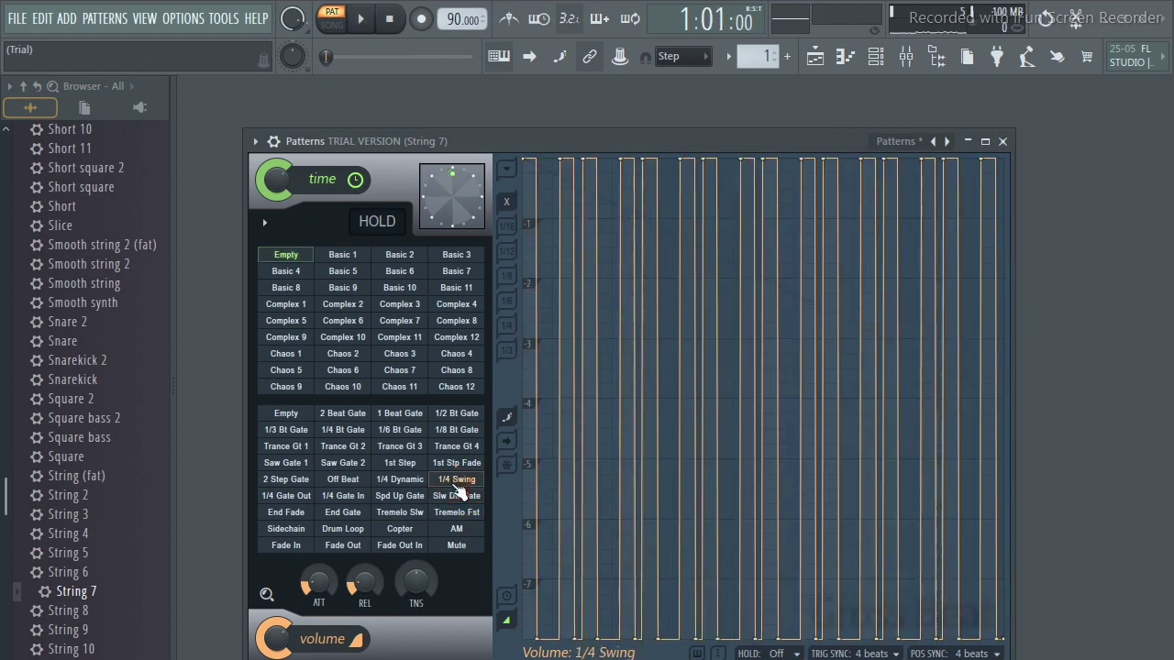
Play the note through the 1st Stp Fade volume pattern, and then through Trance Gt 4.
{"action": "left_click", "coordinate": [456, 464]}
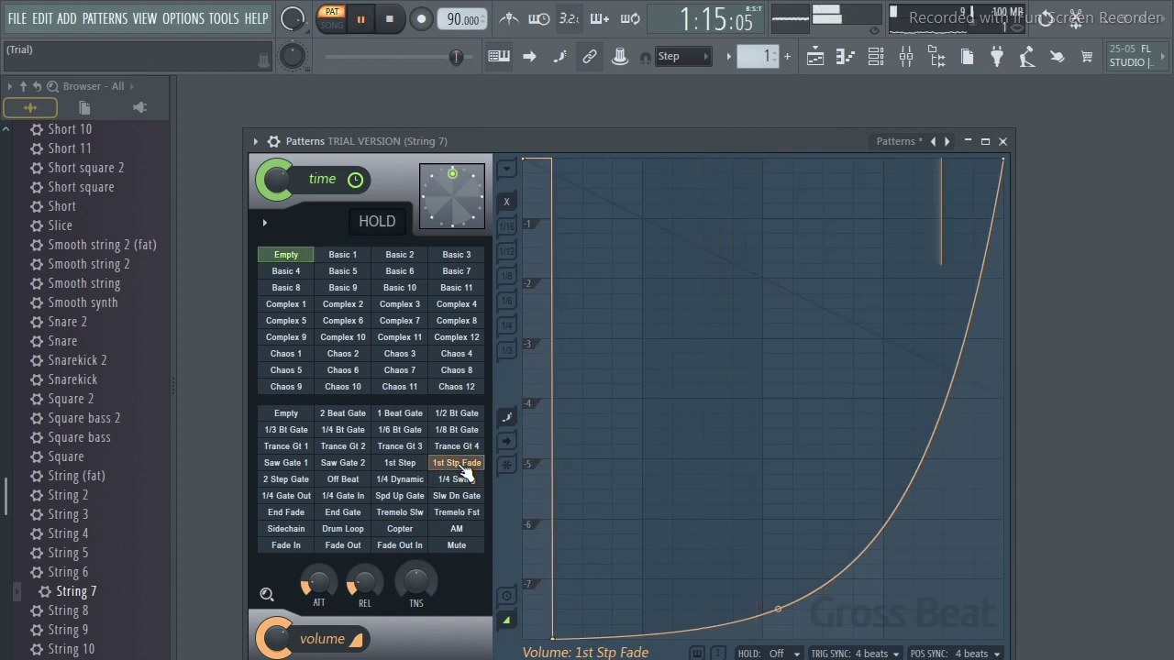
{"action": "key", "text": "space"}
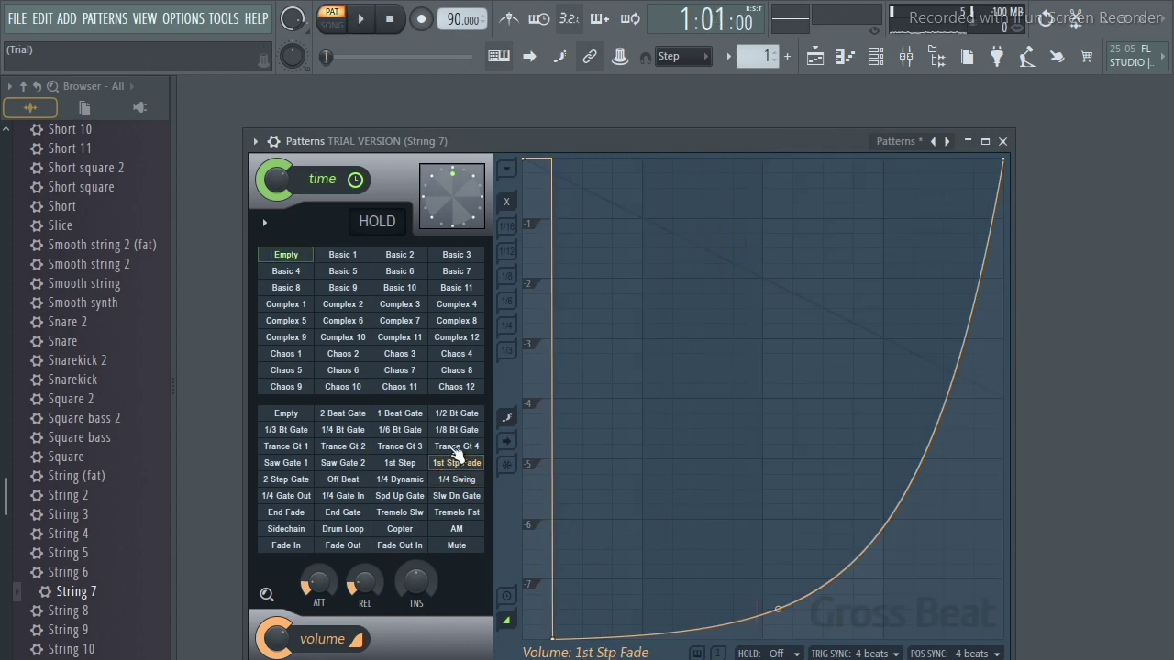
{"action": "left_click", "coordinate": [452, 448]}
{"action": "key", "text": "space"}
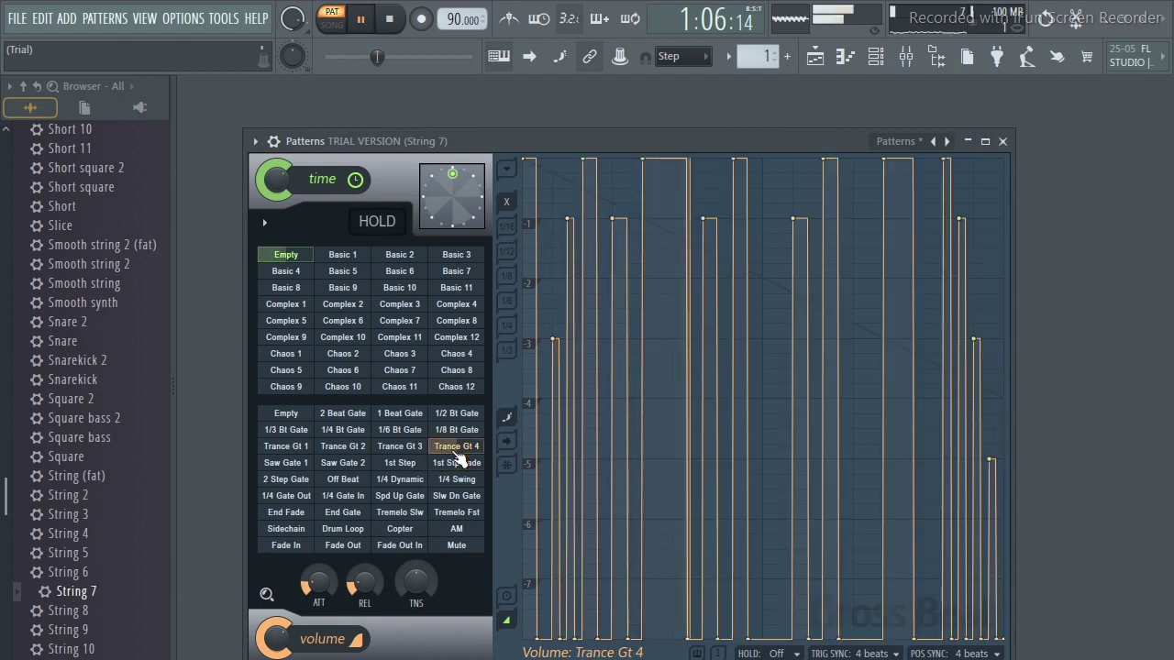
{"action": "key", "text": "space"}
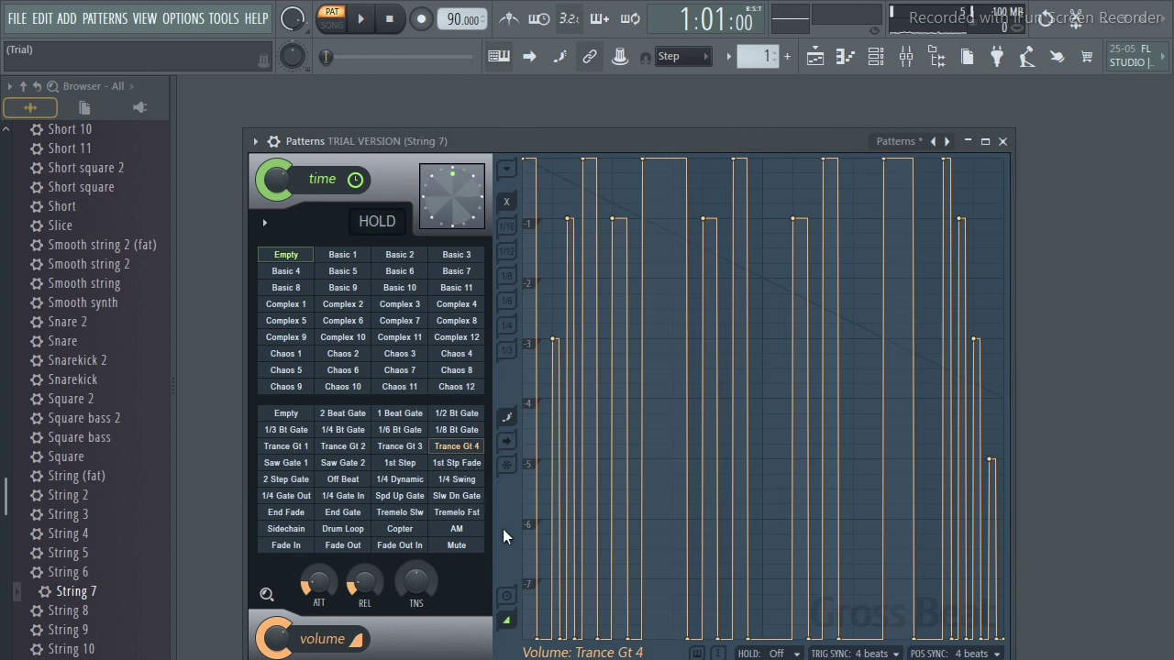
Audition the 1/4 Dynamic volume pattern and switch to 1st Step during playback.
{"action": "left_click", "coordinate": [457, 462]}
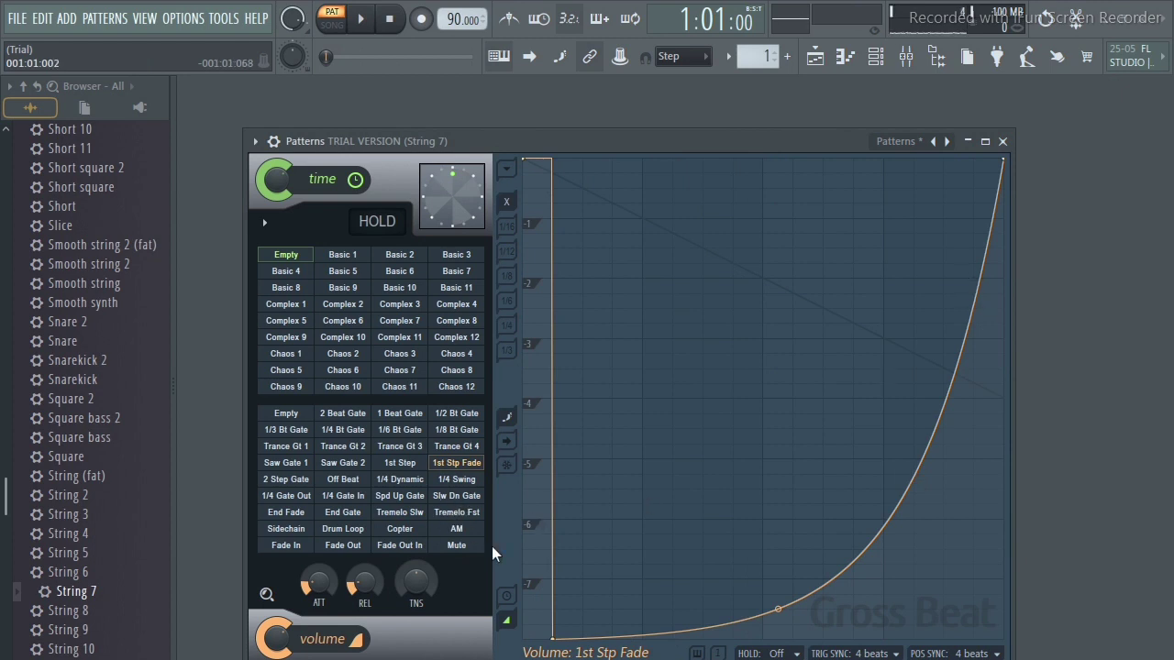
{"action": "left_click", "coordinate": [404, 481]}
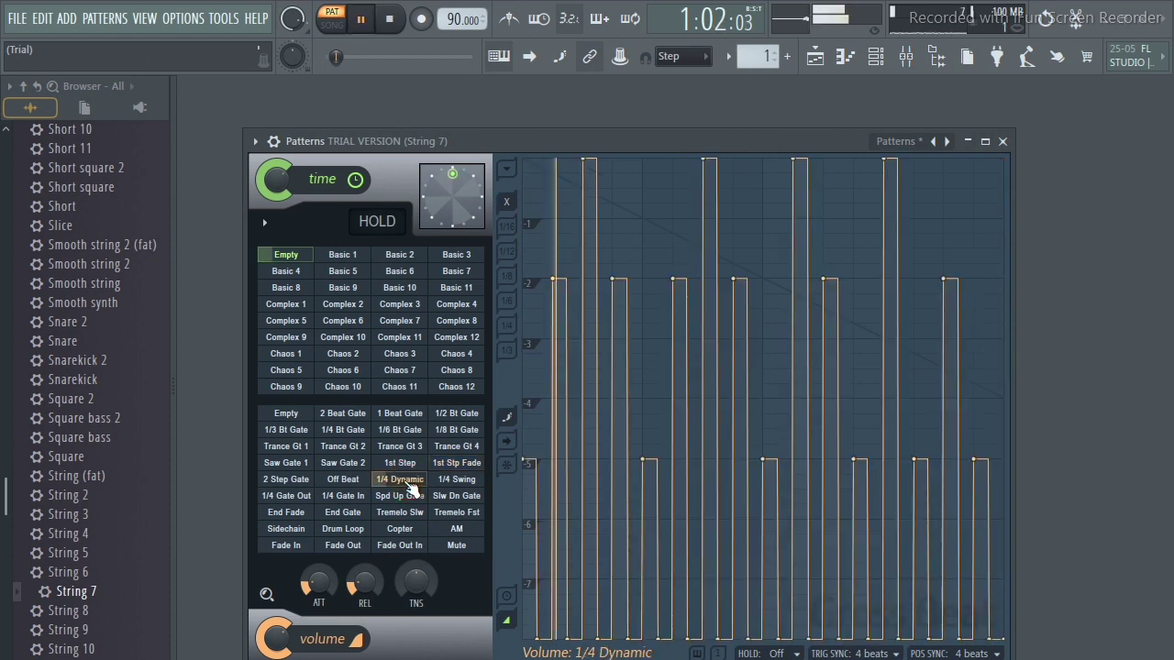
{"action": "left_click", "coordinate": [401, 463]}
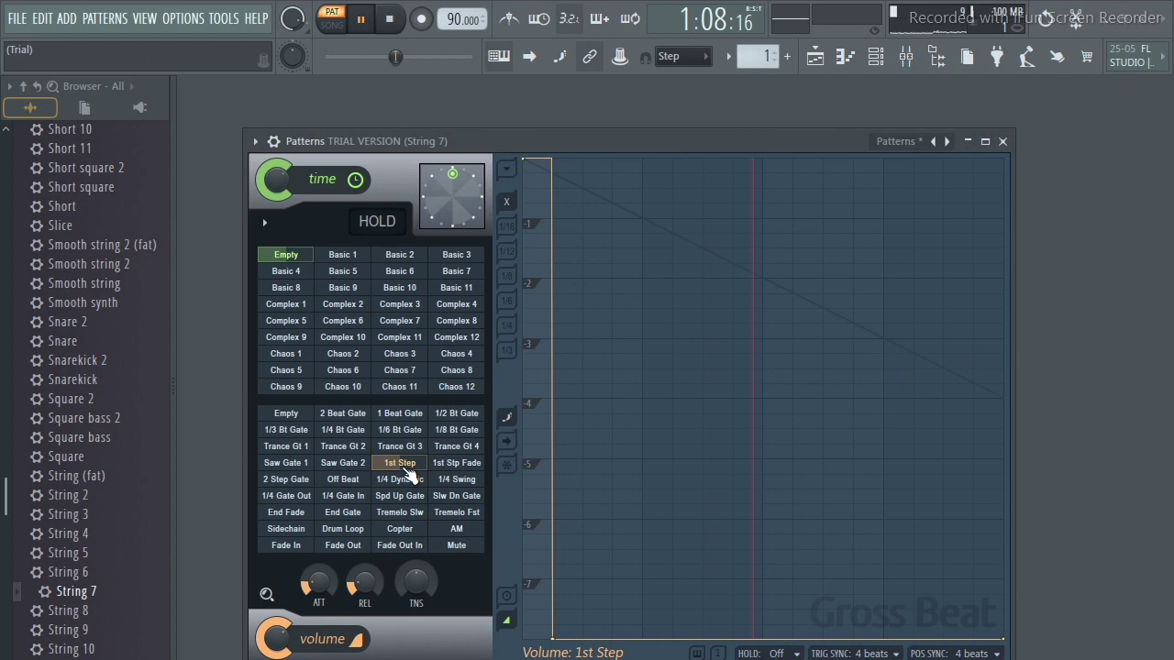
Audition the 1st Stp Fade volume pattern again and switch to Trance Gt 4 during playback.
{"action": "key", "text": "space"}
{"action": "left_click", "coordinate": [461, 465]}
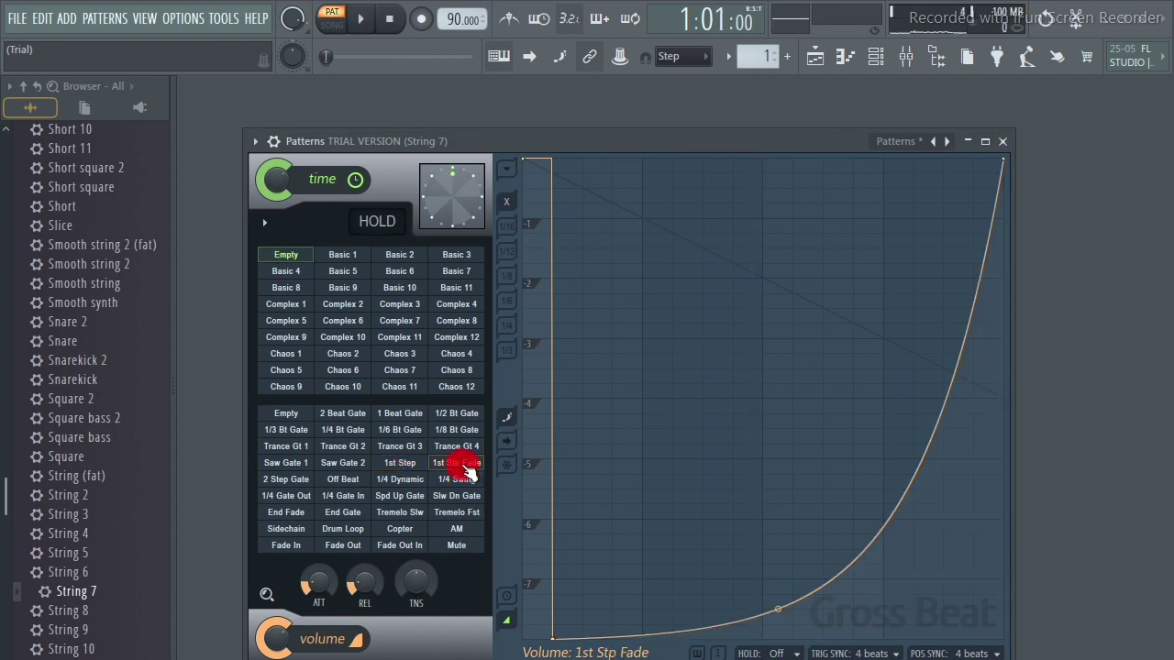
{"action": "key", "text": "space"}
{"action": "left_click", "coordinate": [456, 448]}
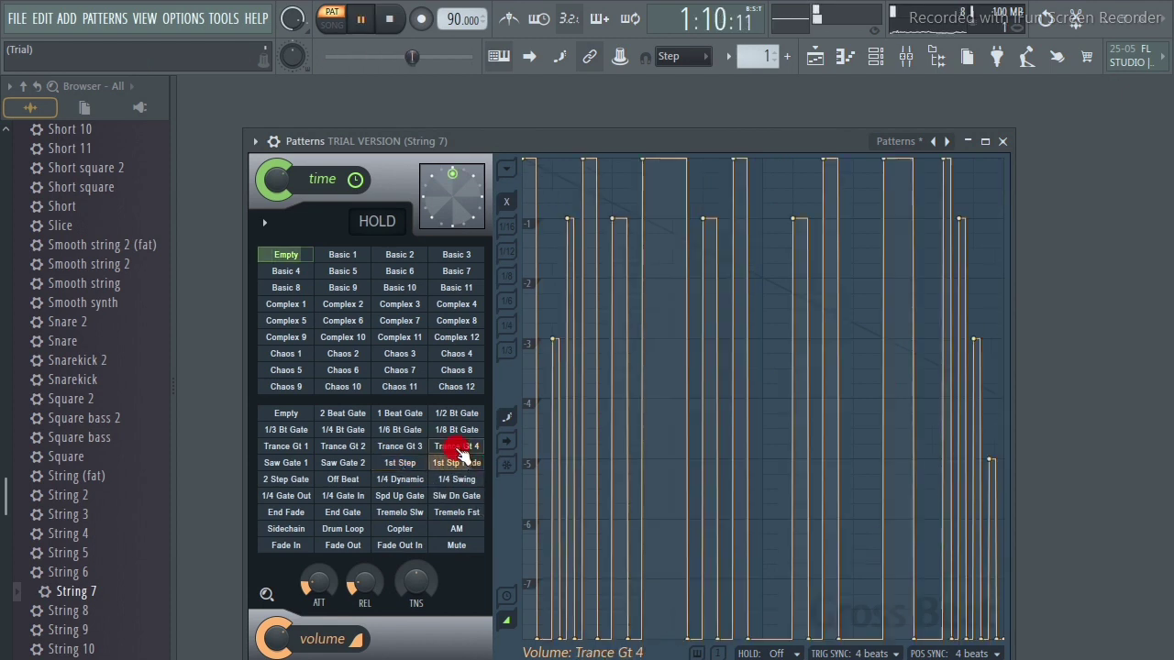
{"action": "key", "text": "space"}
Play the note through the 1/8 Bt Gate volume pattern, followed by 1/2 Bt Gate.
{"action": "left_click", "coordinate": [459, 431]}
{"action": "key", "text": "space"}
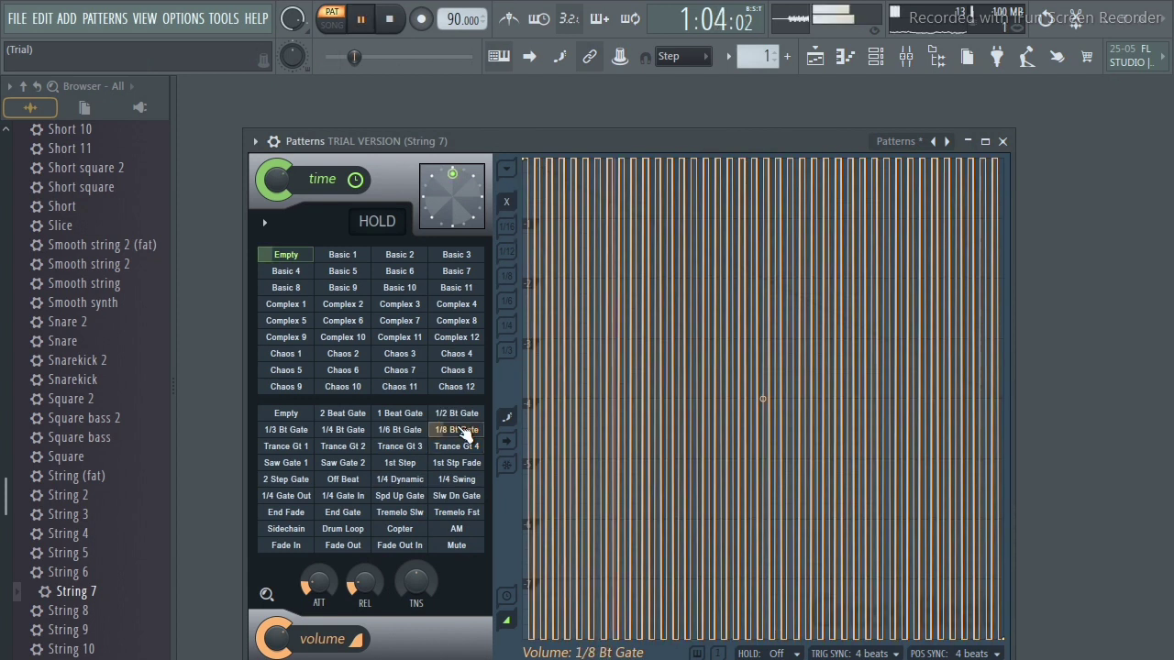
{"action": "left_click", "coordinate": [461, 415]}
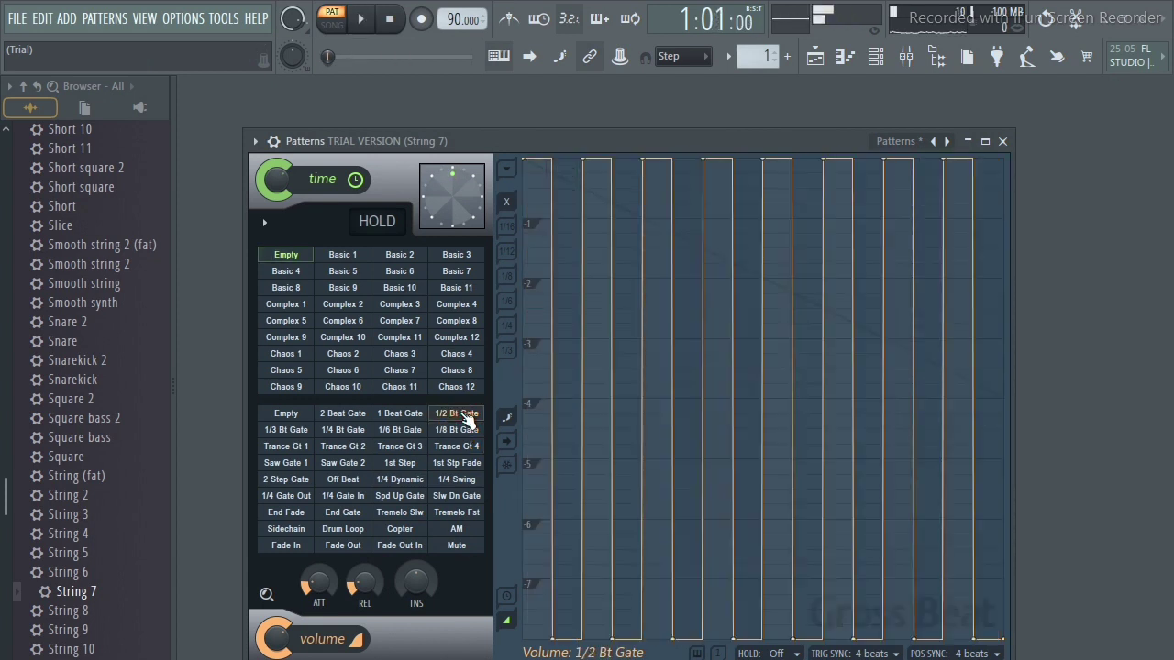
{"action": "key", "text": "space"}
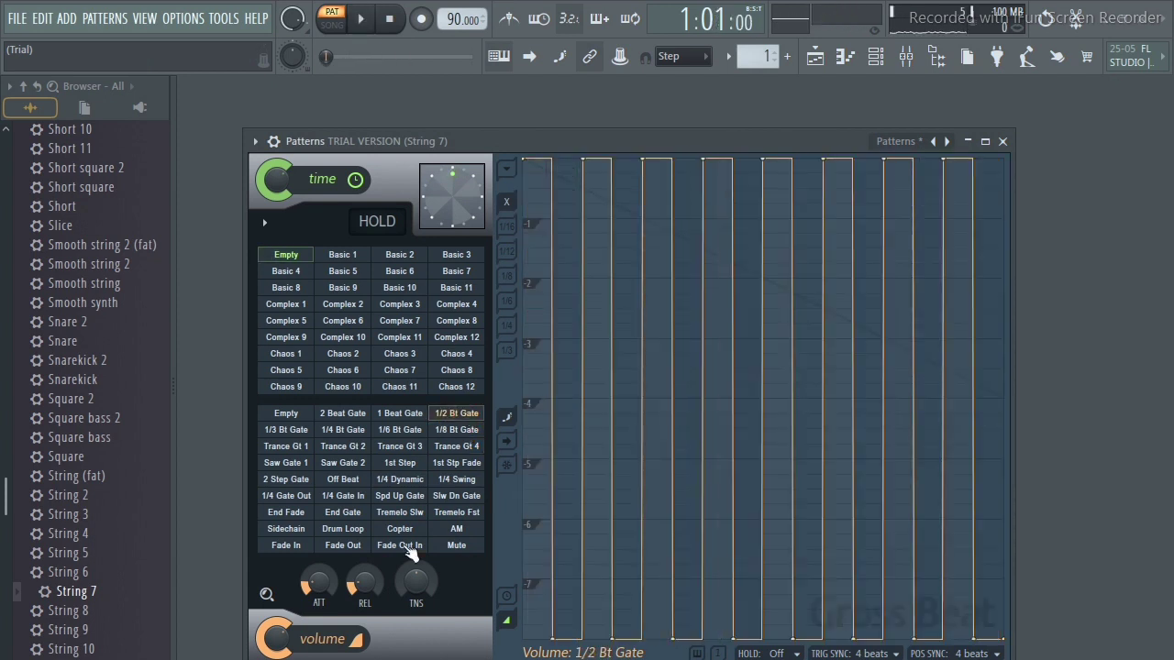
Audition the Fade Out In volume pattern and switch through Tremelo Slw, Spd Up Gate and 1/4 Gate Out during playback.
{"action": "left_click", "coordinate": [406, 546]}
{"action": "key", "text": "space"}
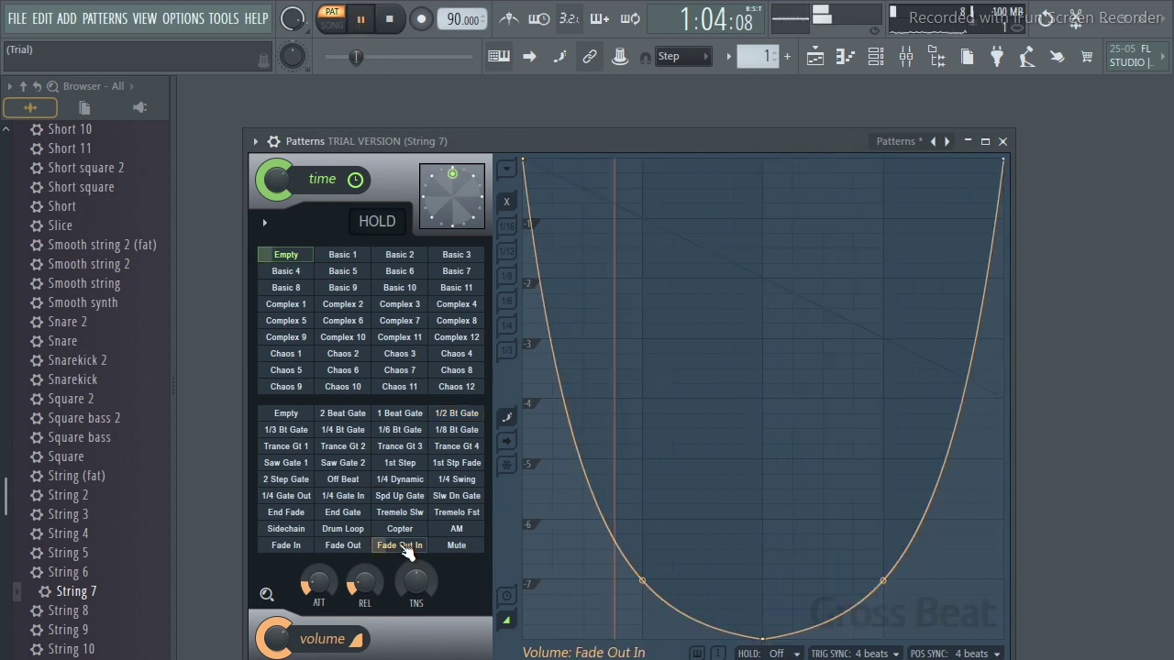
{"action": "left_click", "coordinate": [403, 513]}
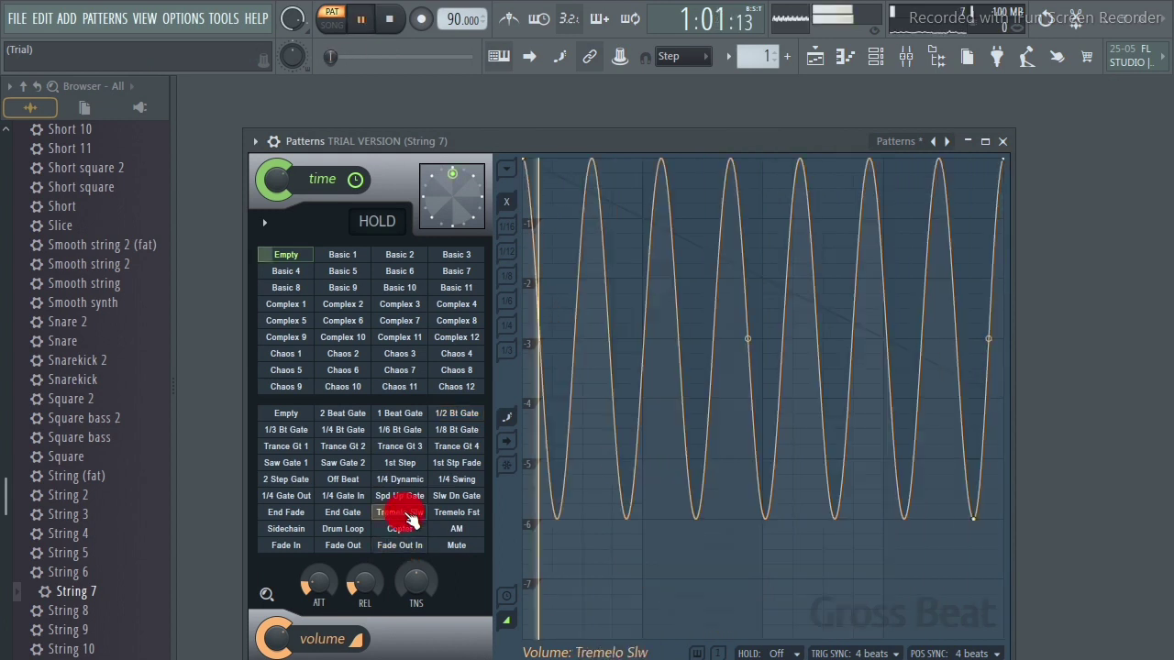
{"action": "left_click", "coordinate": [400, 495]}
{"action": "left_click", "coordinate": [286, 495]}
{"action": "key", "text": "space"}
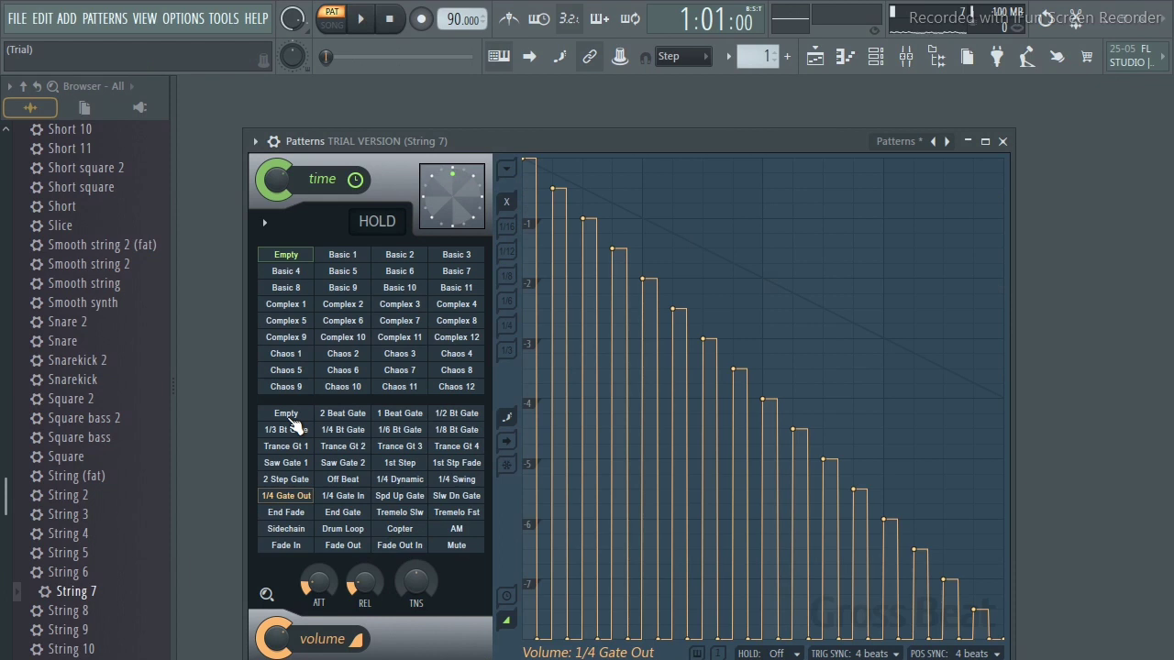
Reset the volume pattern to Empty and audition the Basic 4 time pattern.
{"action": "left_click", "coordinate": [291, 417]}
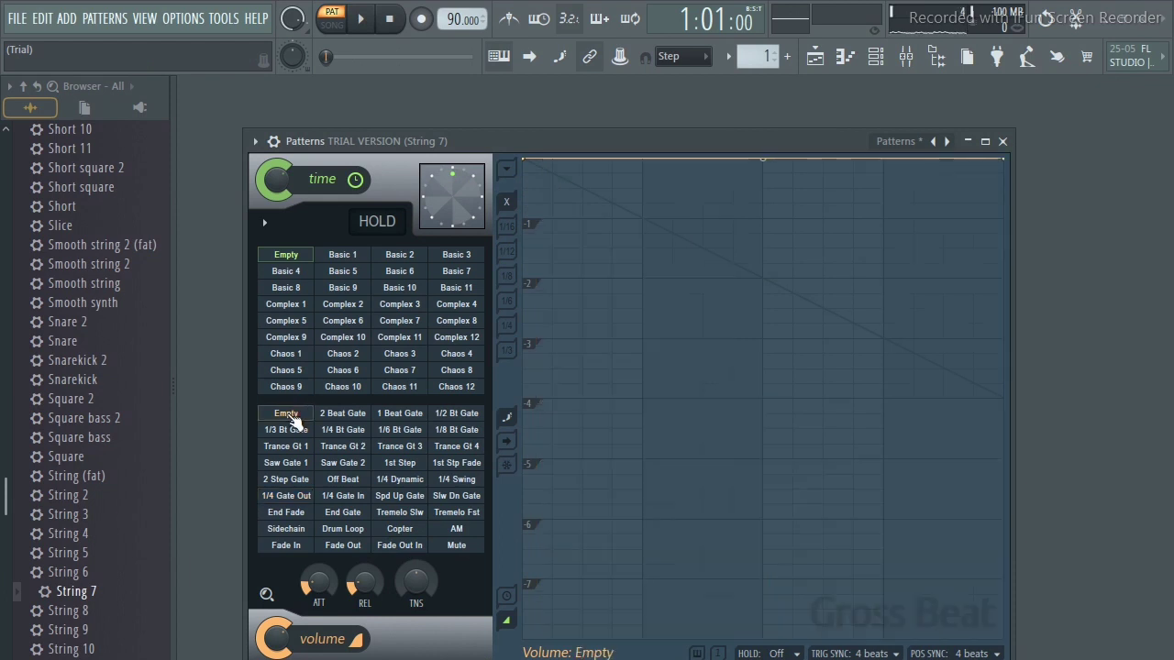
{"action": "left_click", "coordinate": [294, 257]}
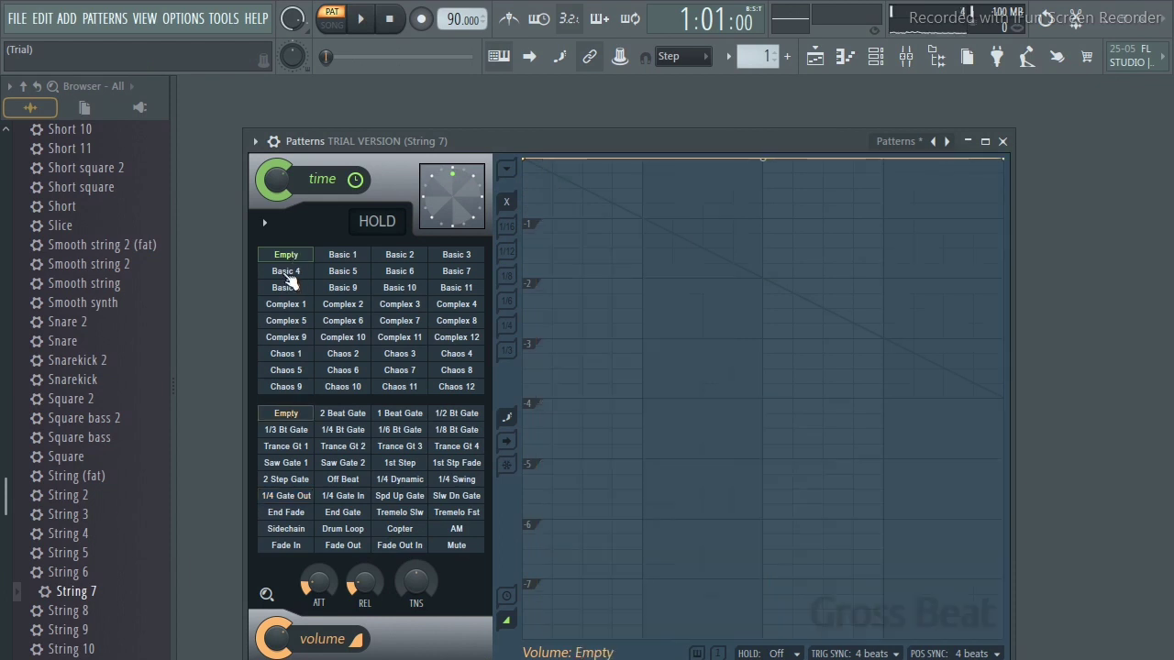
{"action": "left_click", "coordinate": [287, 273]}
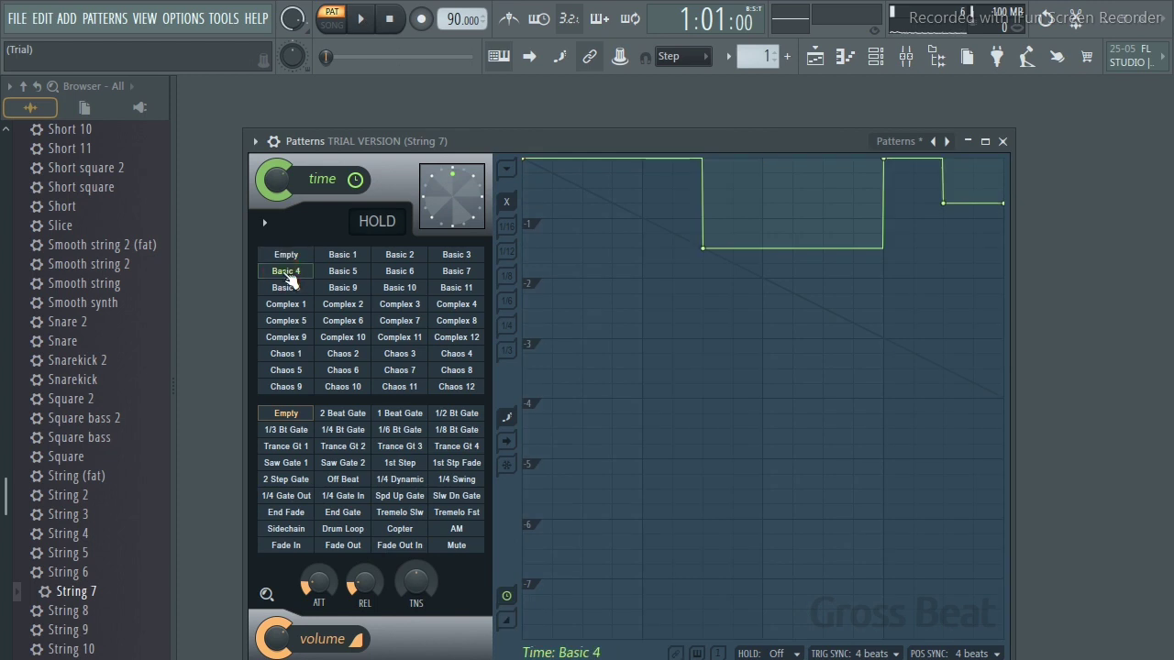
{"action": "key", "text": "space"}
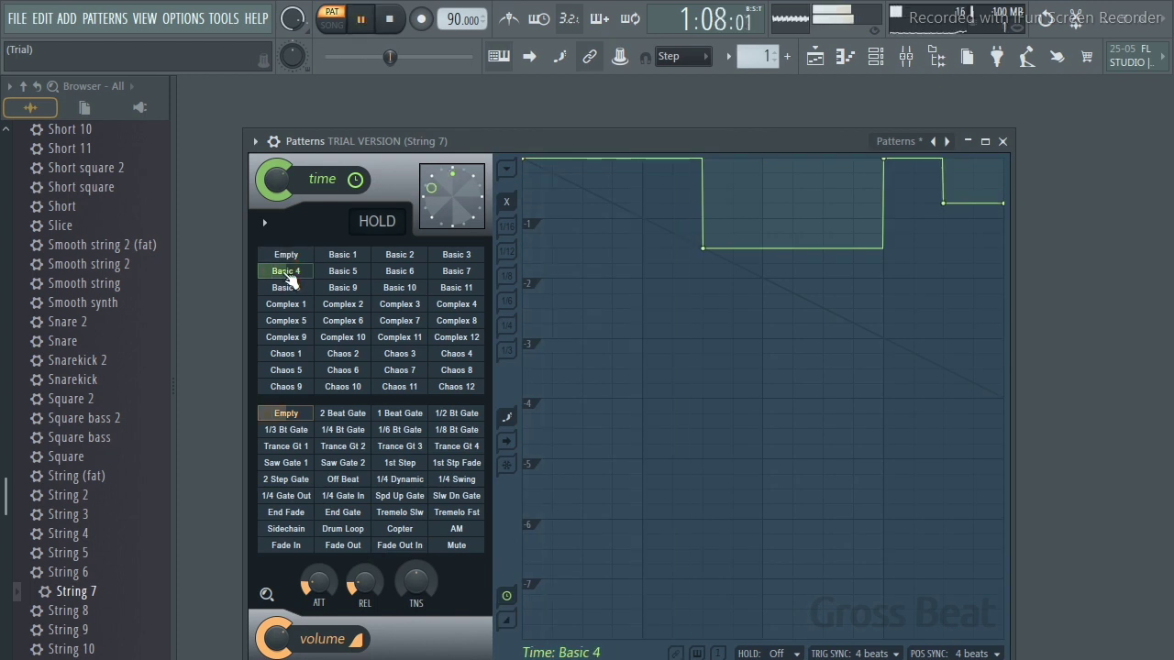
{"action": "key", "text": "space"}
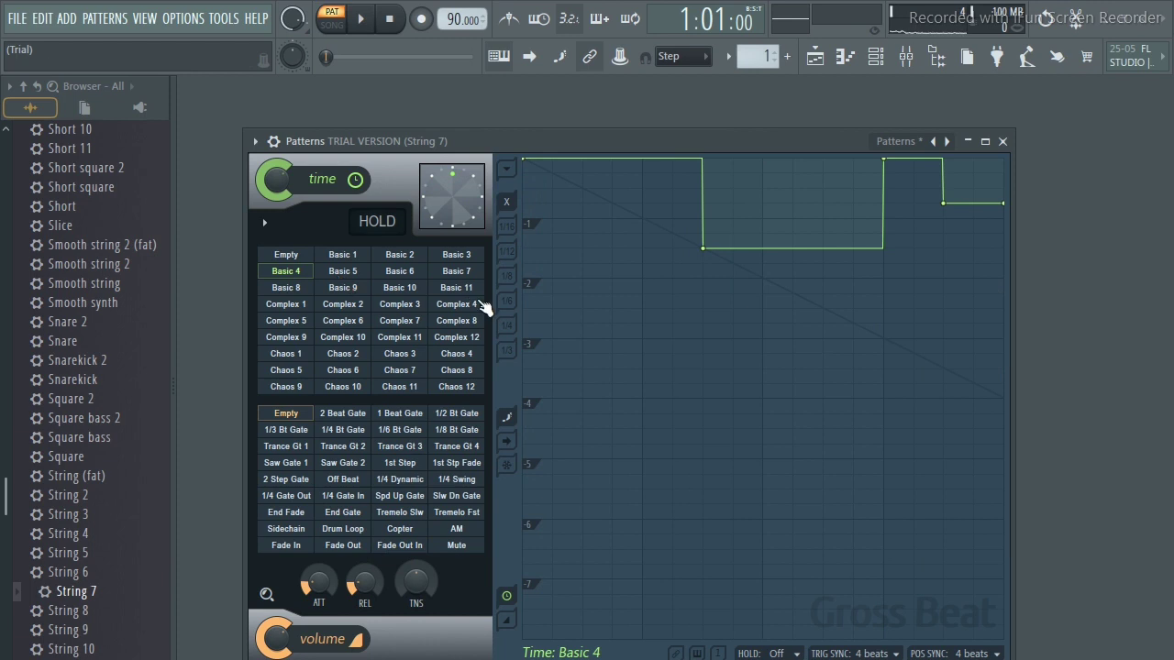
Replay the note three more times through the Basic 4 time pattern.
{"action": "key", "text": "space"}
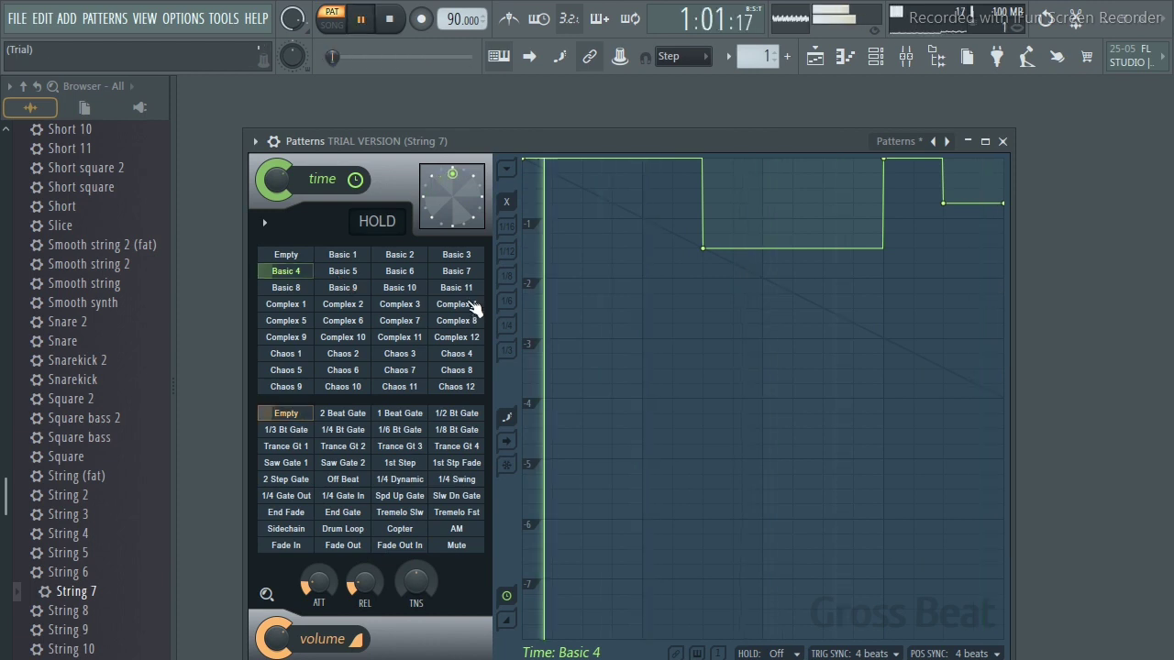
{"action": "key", "text": "space"}
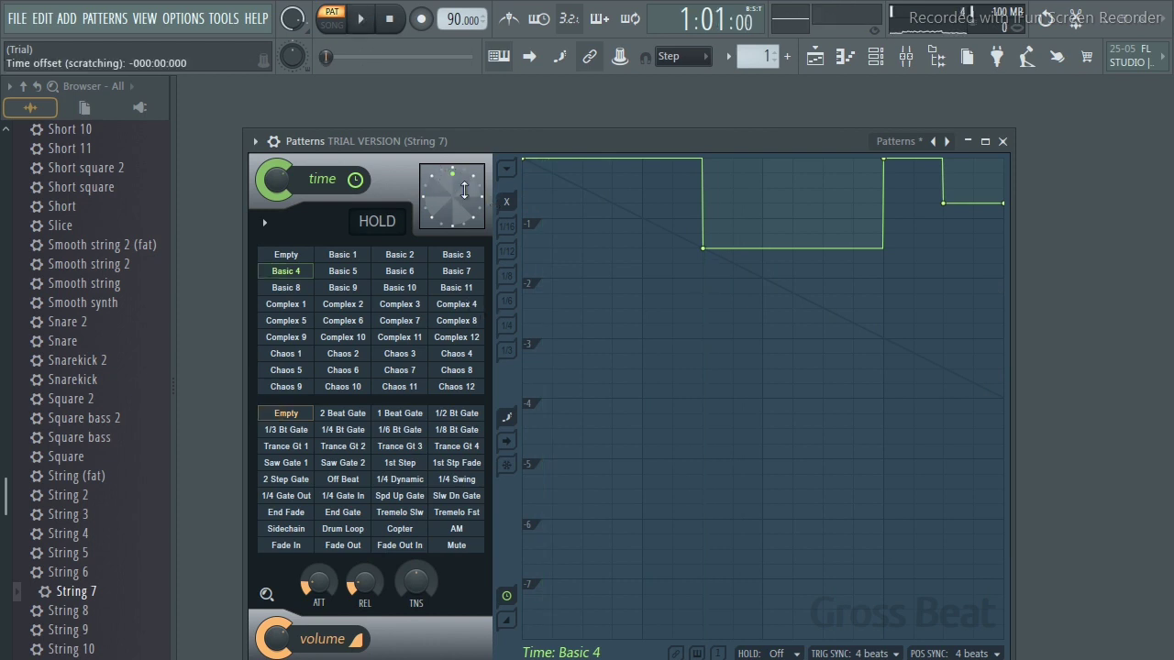
{"action": "key", "text": "space"}
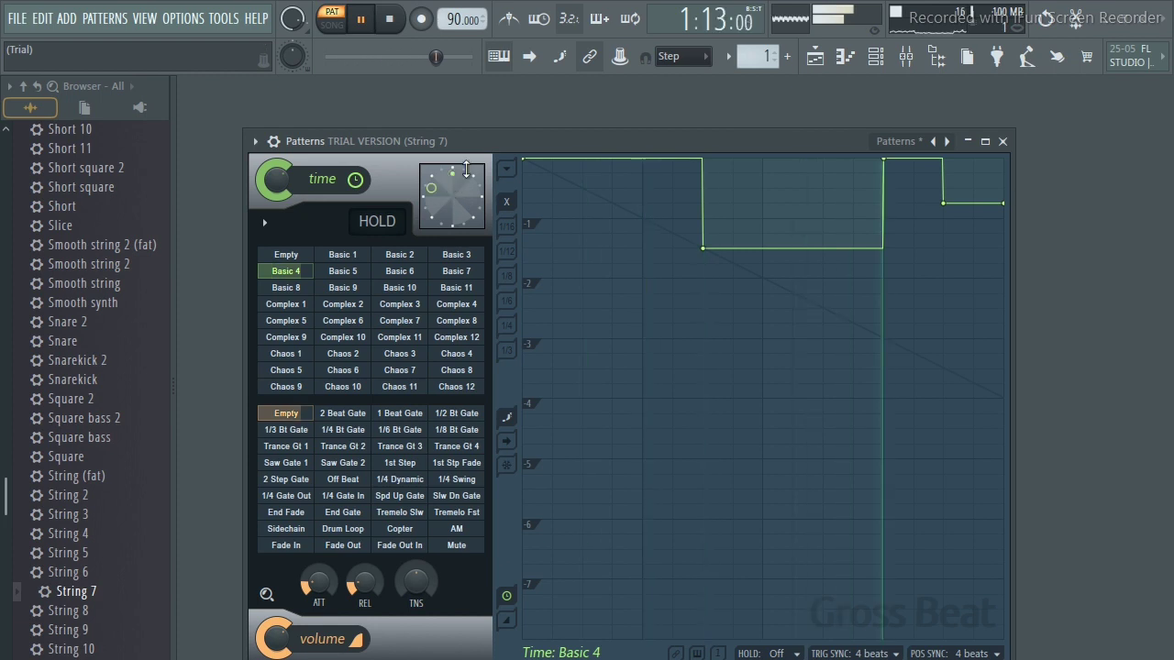
{"action": "key", "text": "space"}
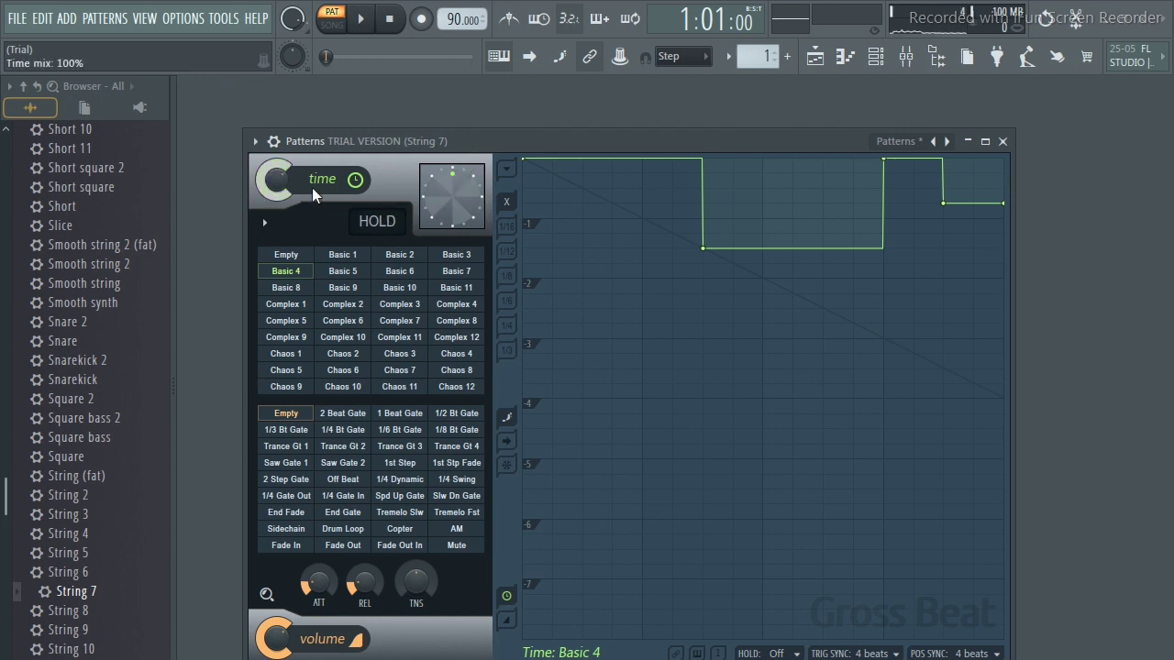
{"action": "key", "text": "space"}
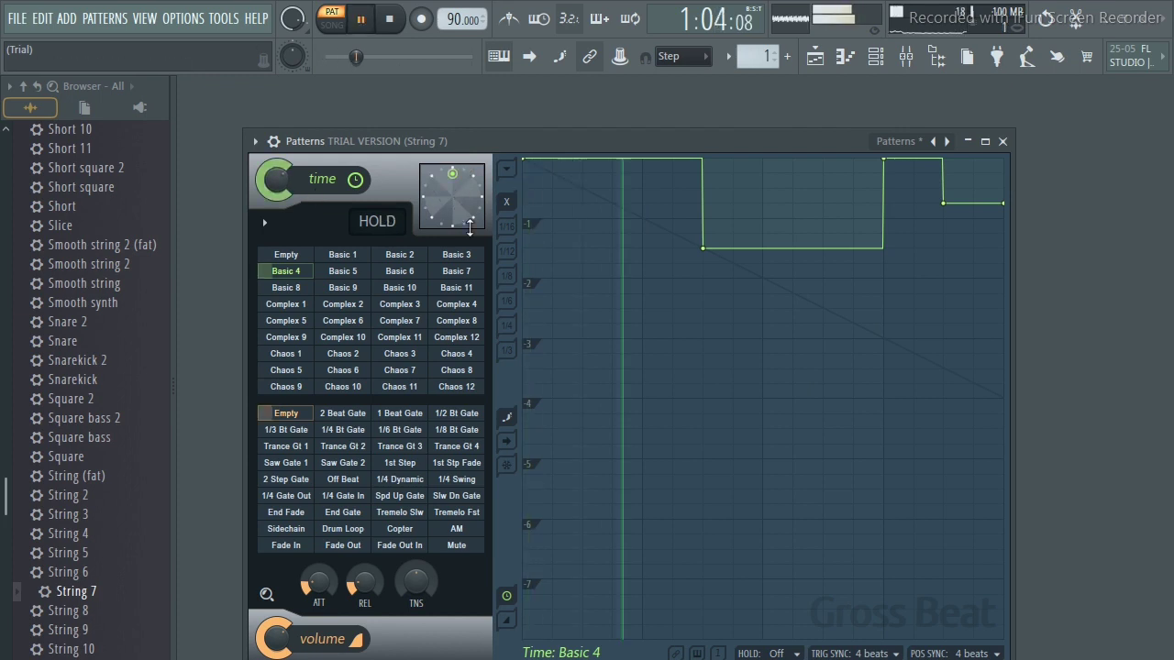
{"action": "key", "text": "space"}
Audition the Complex 1 time pattern, followed by Complex 5.
{"action": "left_click", "coordinate": [286, 304]}
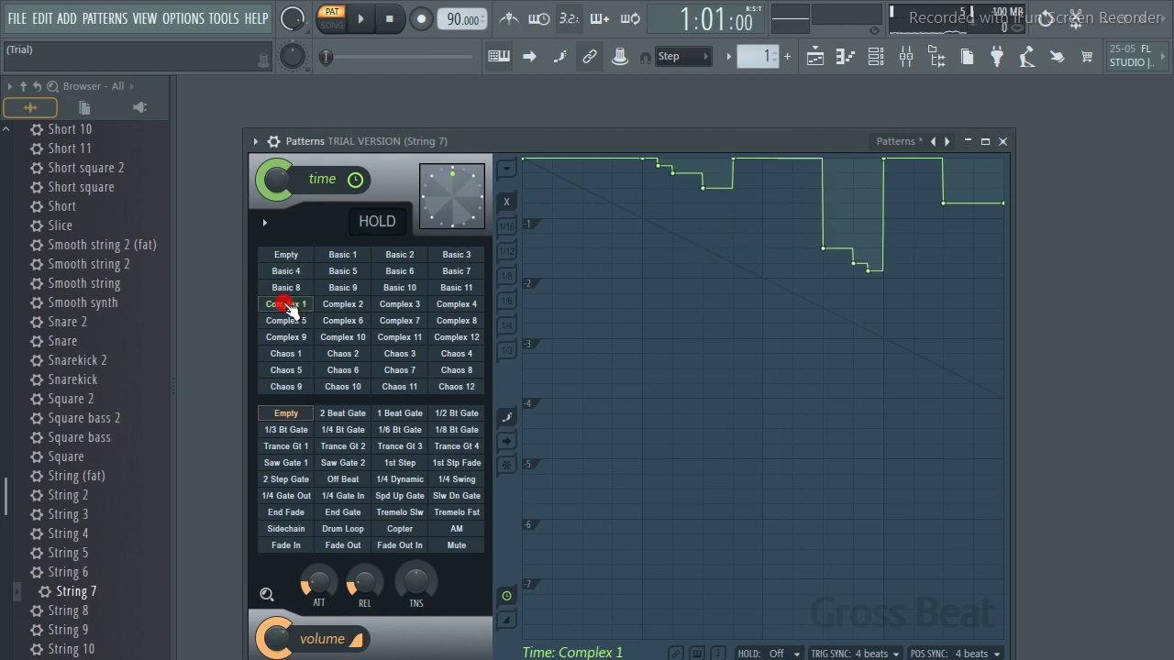
{"action": "key", "text": "space"}
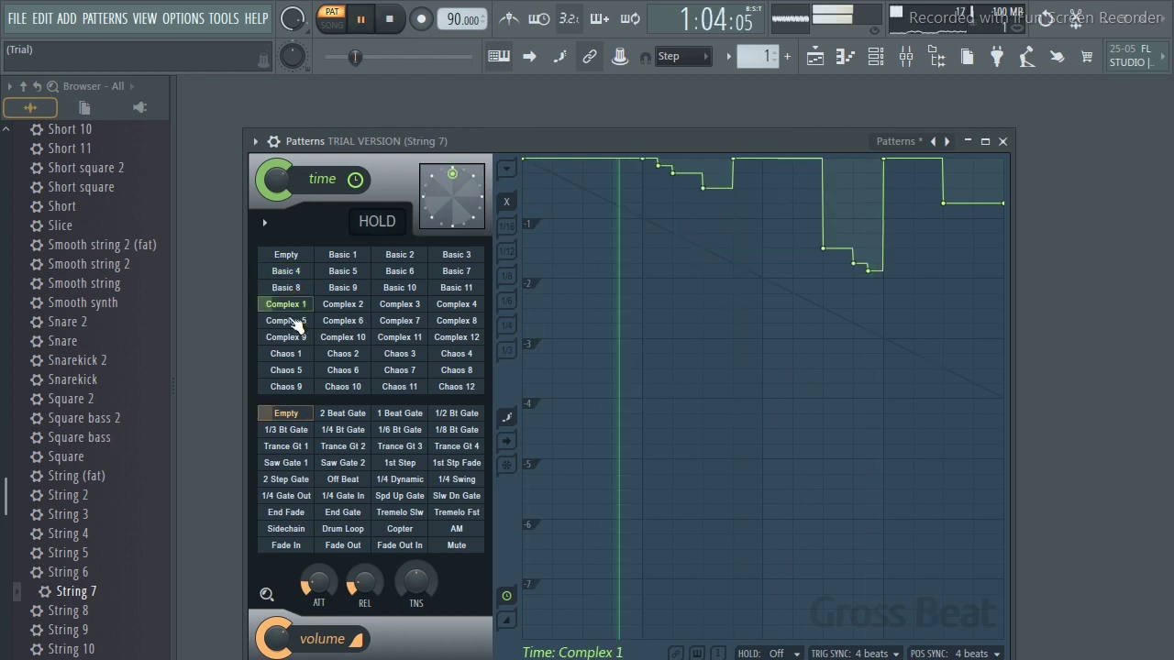
{"action": "key", "text": "space"}
{"action": "left_click", "coordinate": [286, 321]}
{"action": "key", "text": "space"}
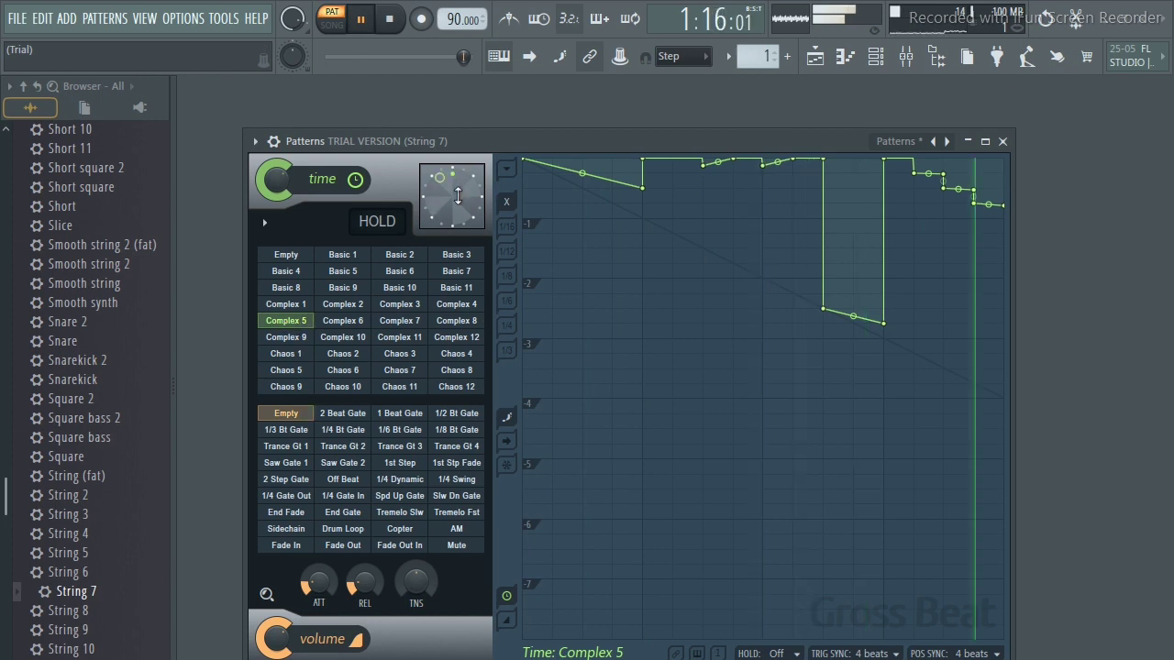
{"action": "key", "text": "space"}
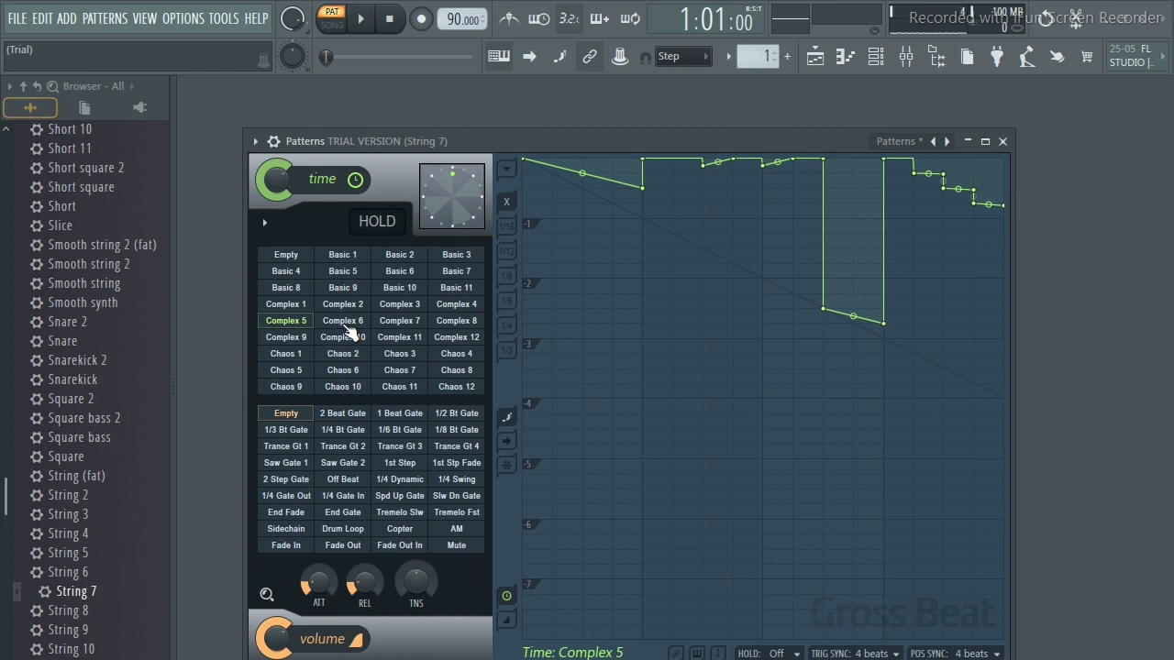
Play the note through the Complex 6 time pattern.
{"action": "left_click", "coordinate": [345, 323]}
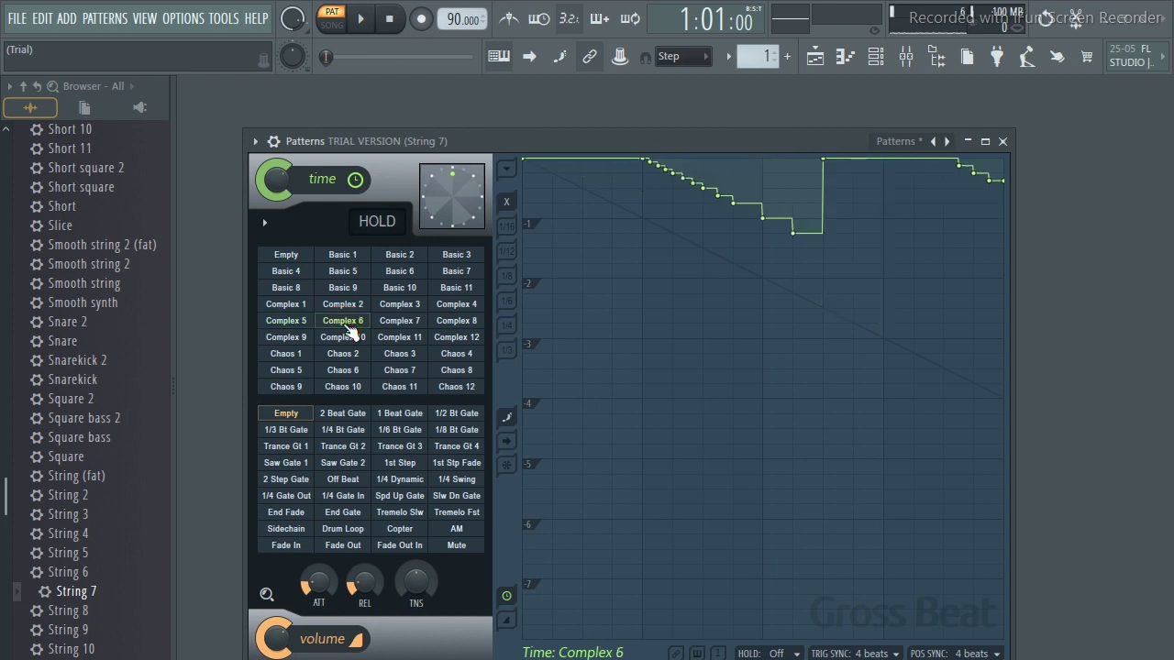
{"action": "key", "text": "space"}
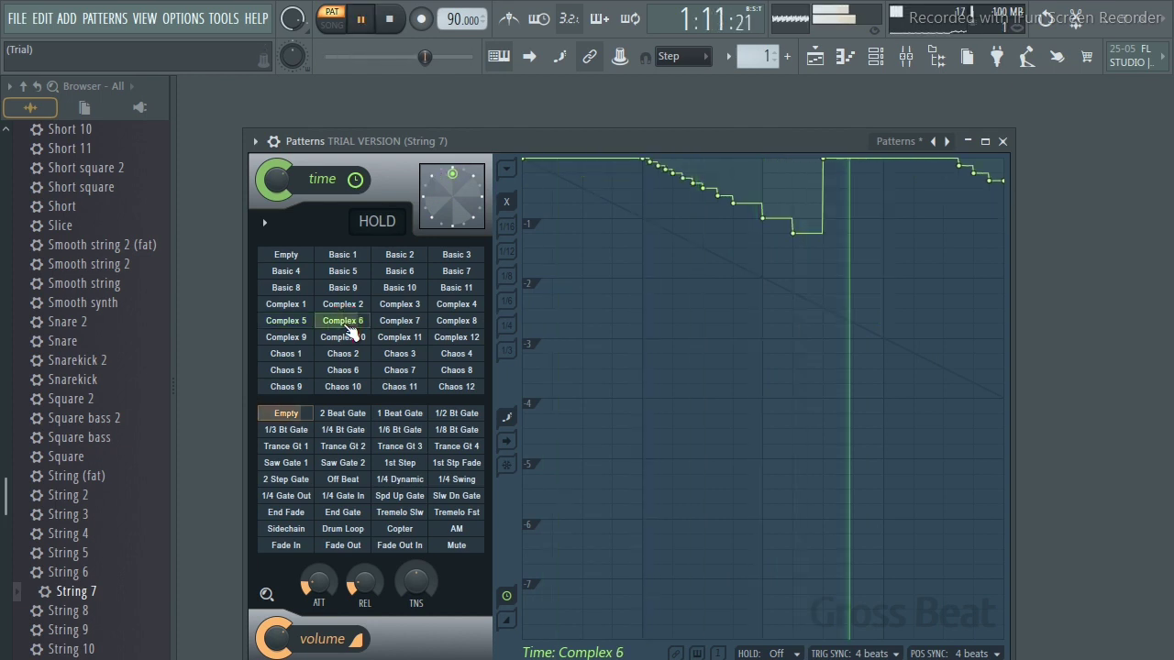
{"action": "key", "text": "space"}
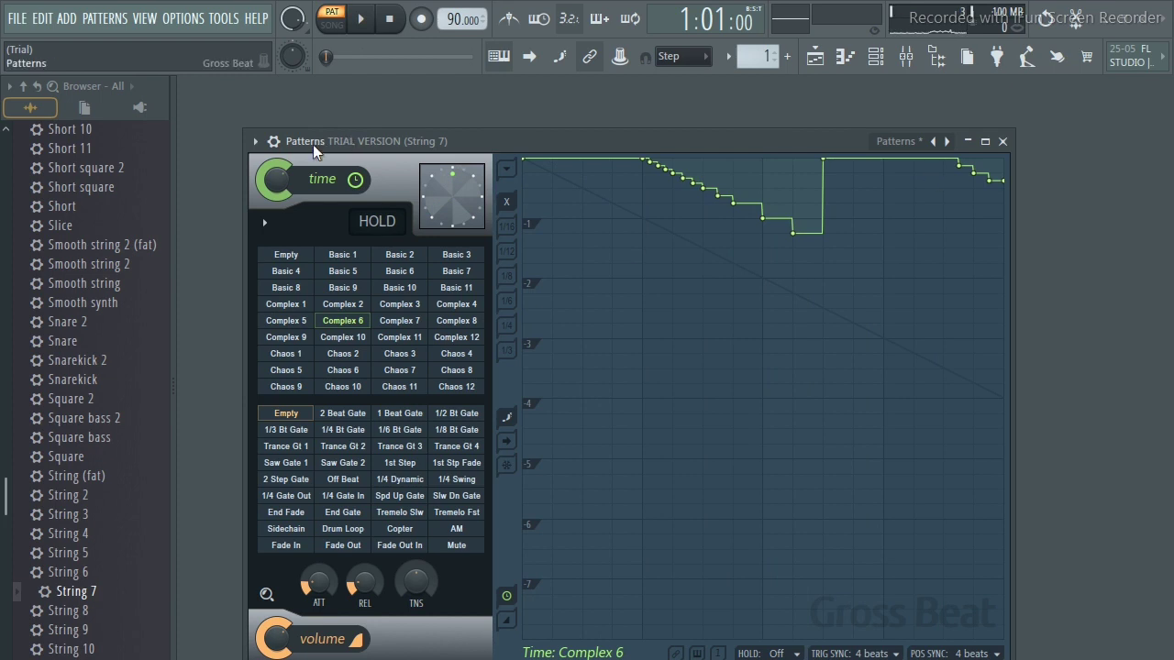
Load the Flanging preset in Gross Beat and start playback with the Static flange time slot.
{"action": "right_click", "coordinate": [946, 145]}
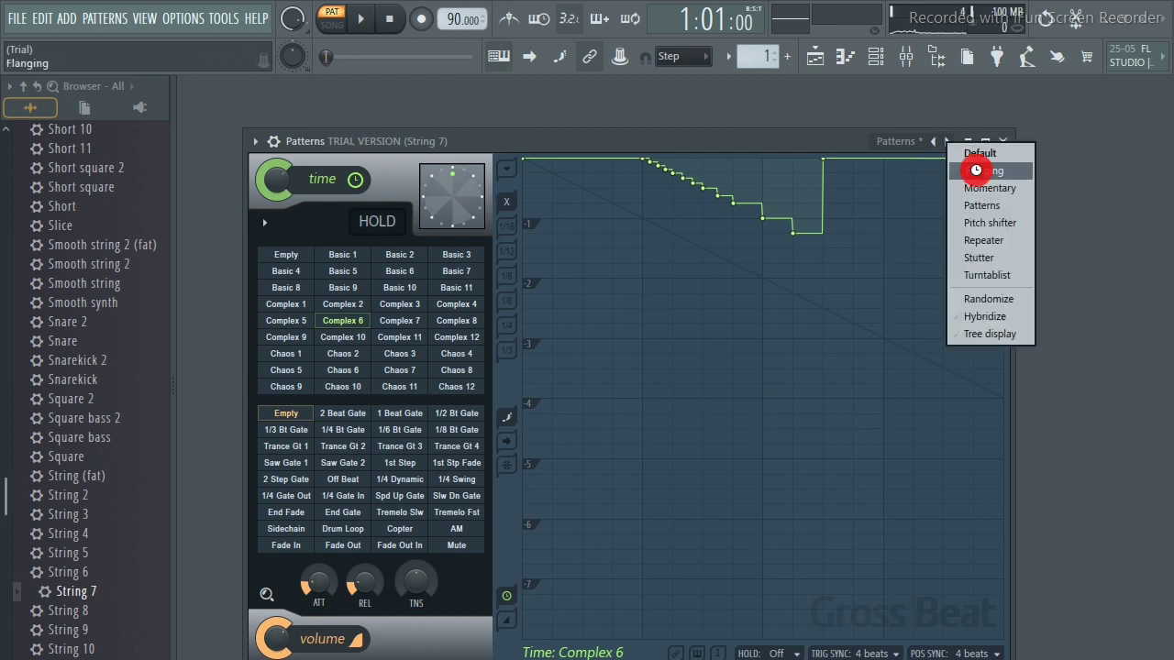
{"action": "left_click", "coordinate": [975, 170]}
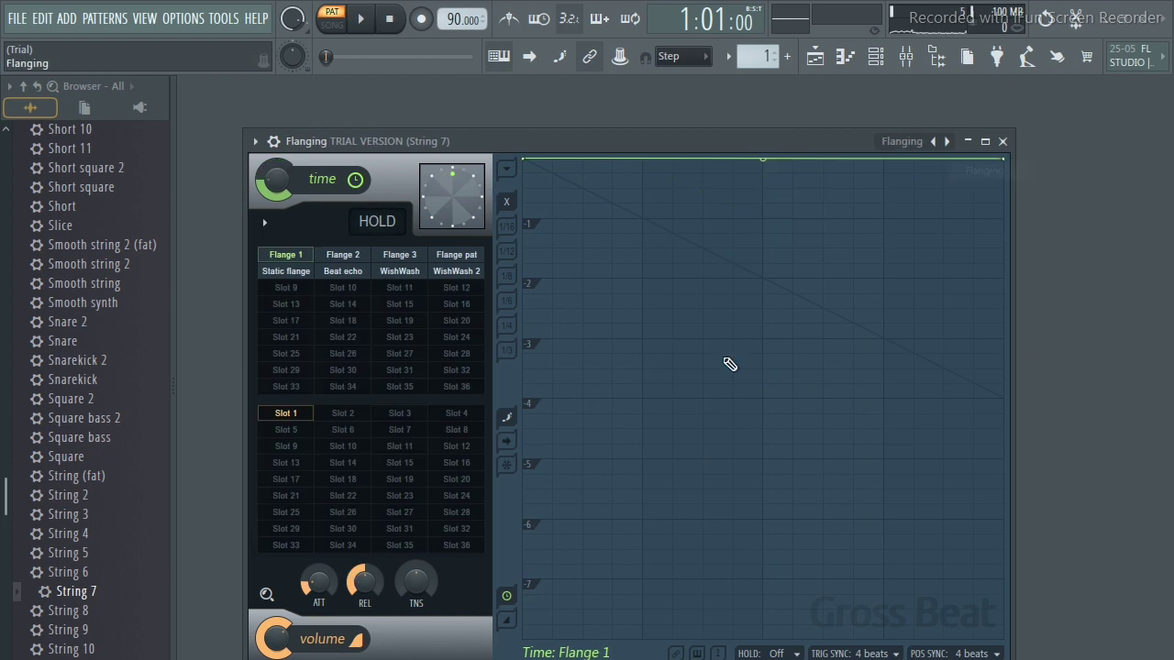
{"action": "left_click", "coordinate": [289, 273]}
{"action": "key", "text": "space"}
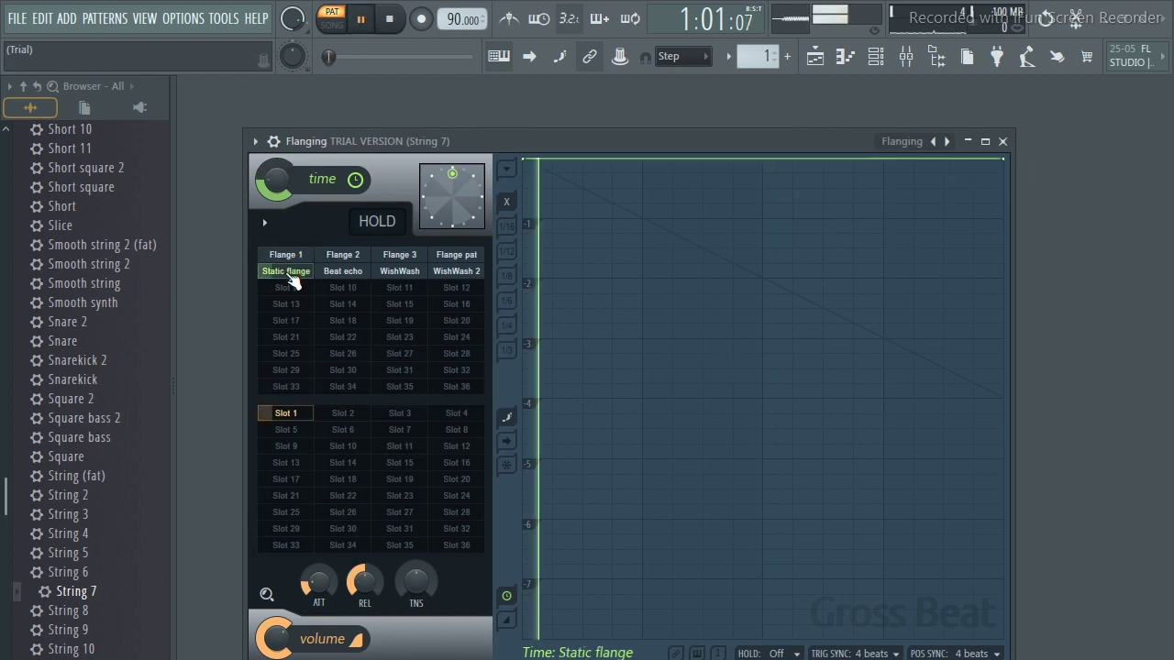
Switch through the Beat echo, WishWash and WishWash 2 time slots during playback, and stop the playback.
{"action": "left_click", "coordinate": [346, 273]}
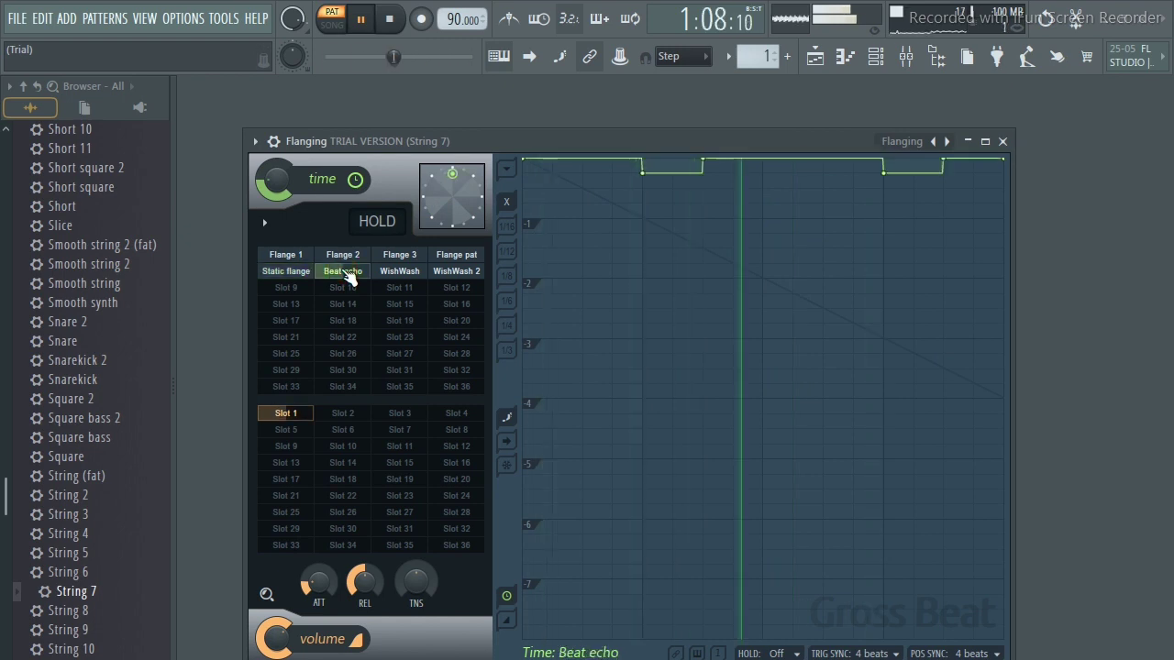
{"action": "left_click", "coordinate": [417, 273]}
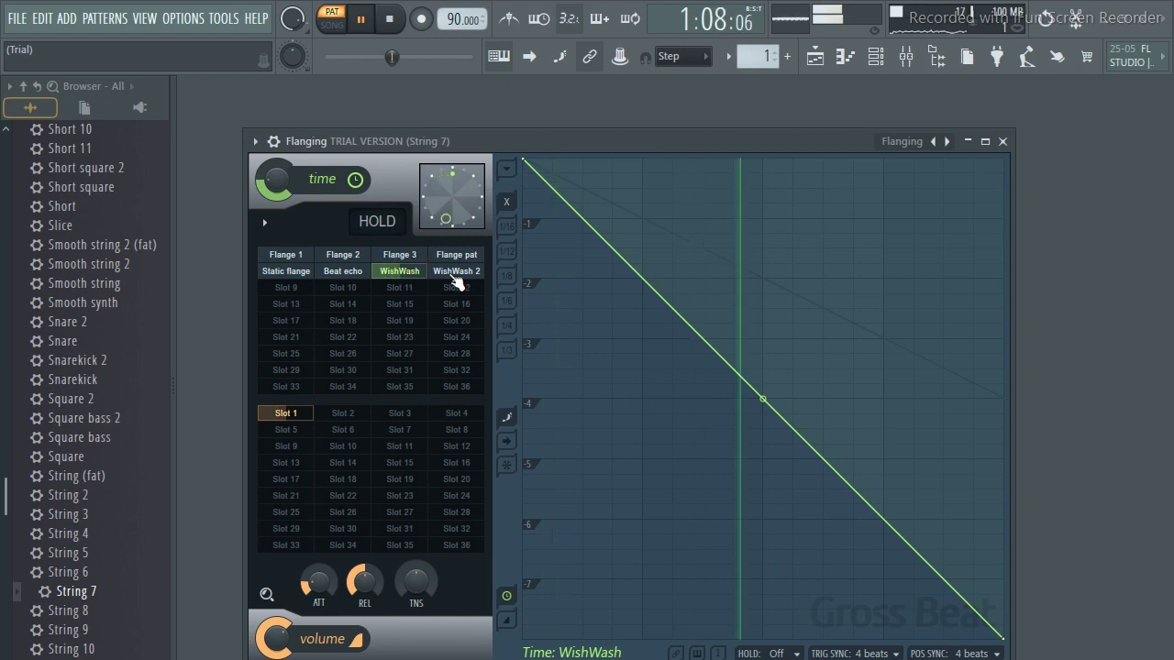
{"action": "left_click", "coordinate": [456, 273]}
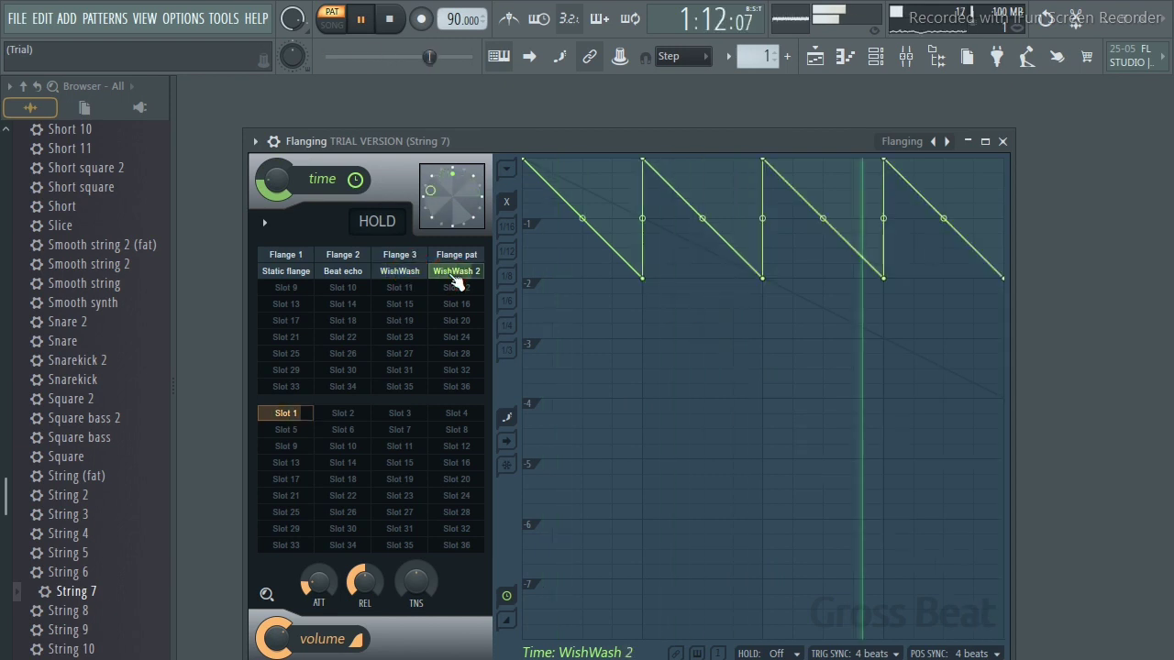
{"action": "key", "text": "space"}
Load the Momentary preset in Gross Beat and switch to the 3/4 Repeat time slot during playback.
{"action": "left_click", "coordinate": [948, 143]}
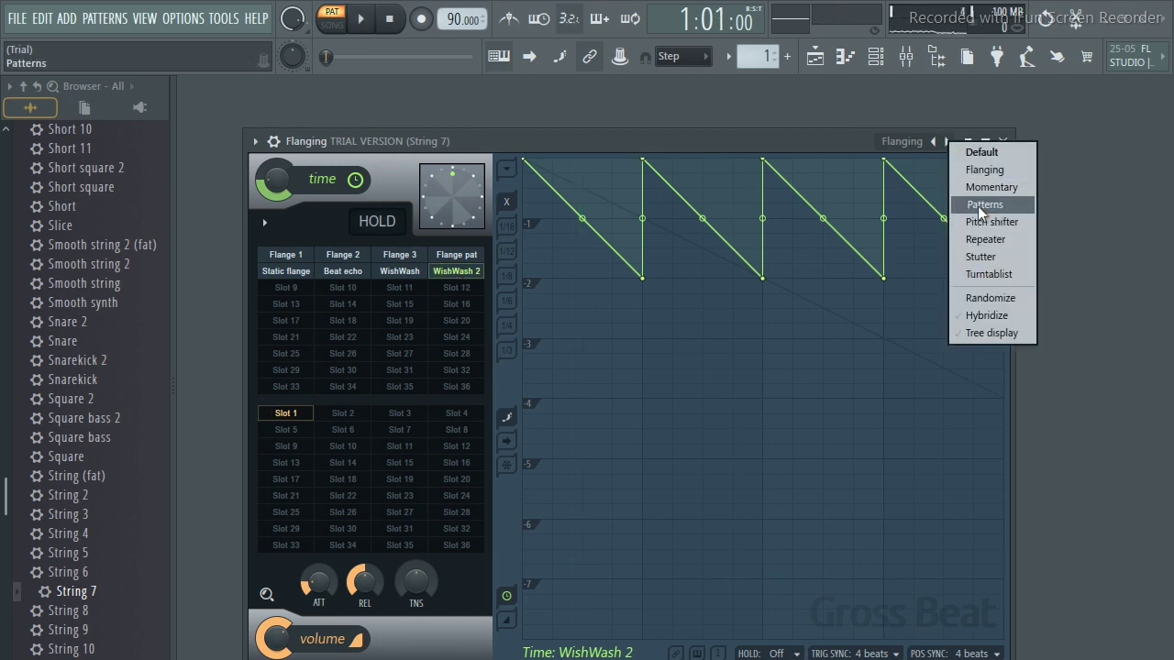
{"action": "left_click", "coordinate": [986, 185]}
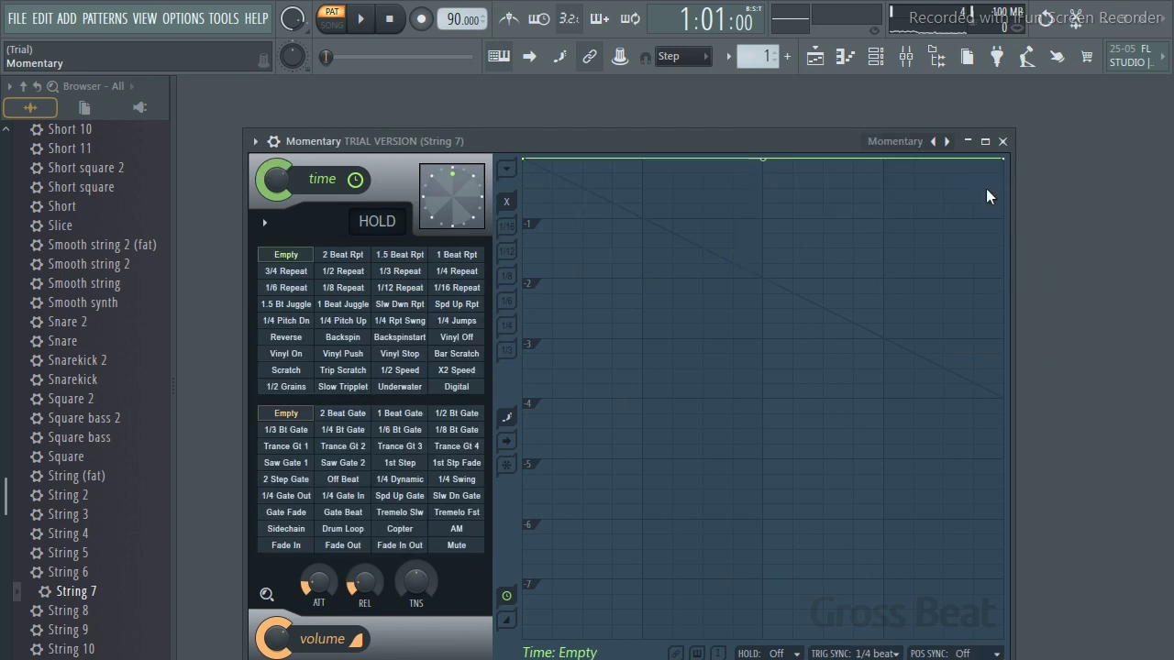
{"action": "key", "text": "space"}
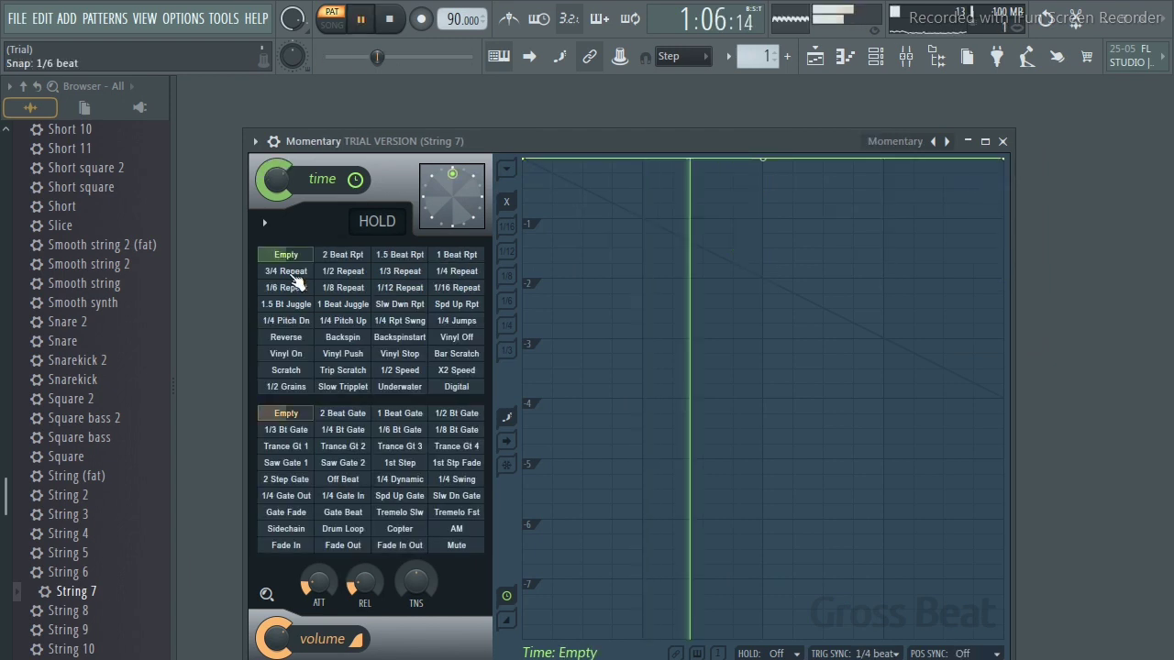
{"action": "left_click", "coordinate": [286, 271]}
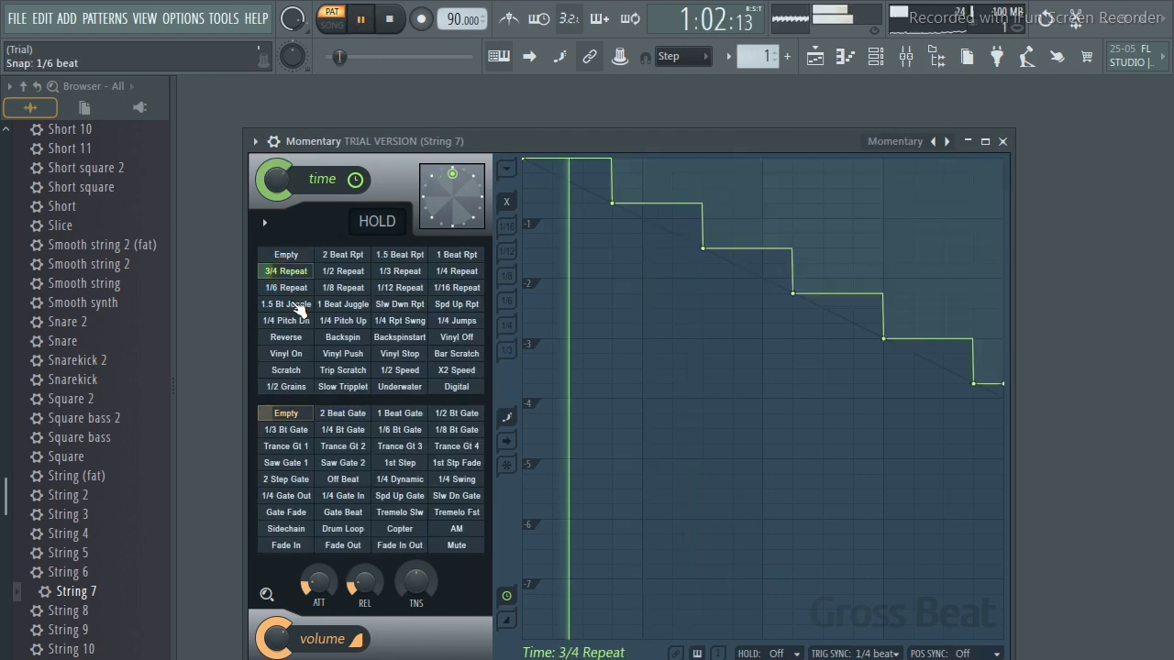
Switch through the 1.5 Bt Juggle and 1/4 Pitch Up time slots during playback, and stop the playback.
{"action": "left_click", "coordinate": [295, 306]}
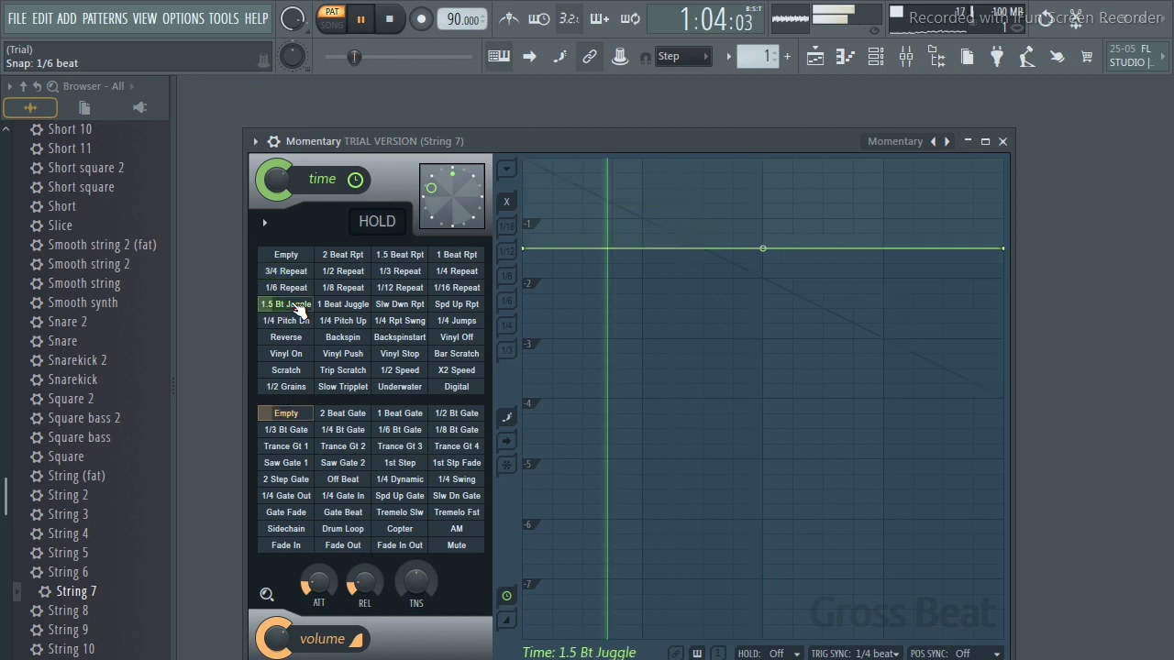
{"action": "key", "text": "space"}
{"action": "key", "text": "space"}
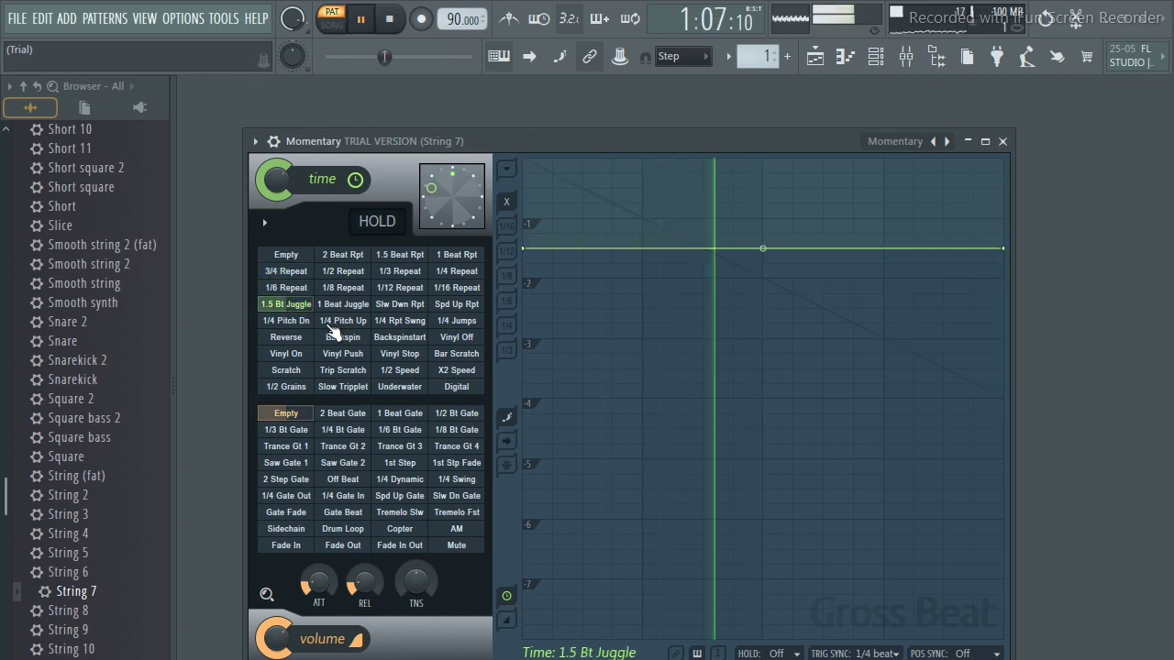
{"action": "left_click", "coordinate": [340, 321]}
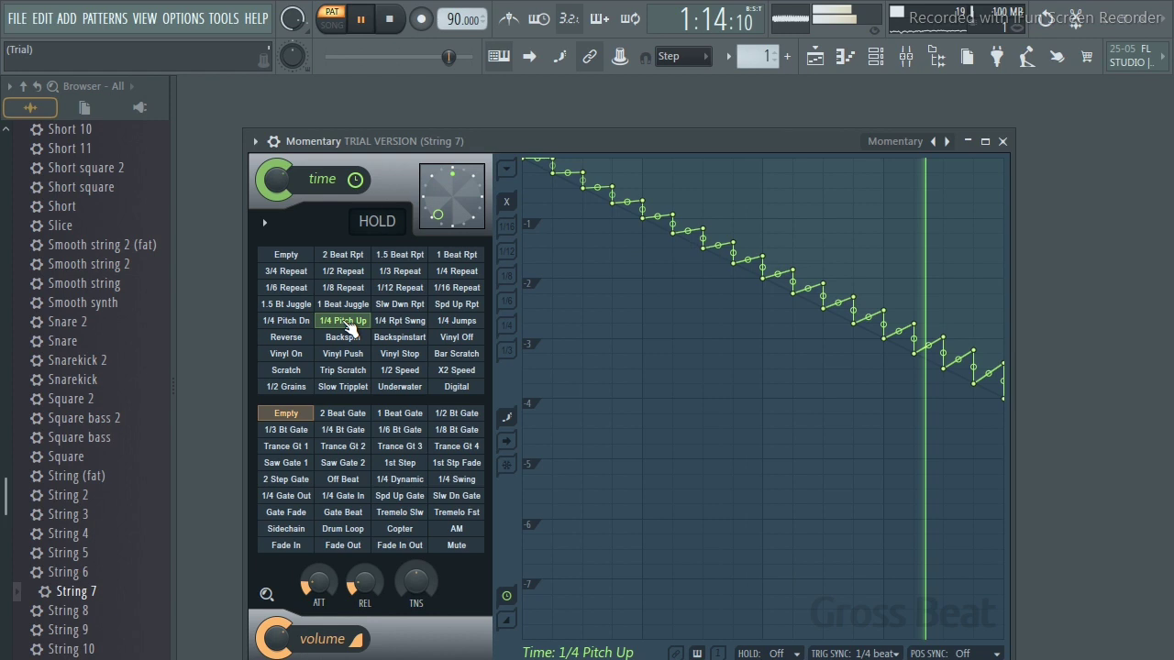
{"action": "key", "text": "space"}
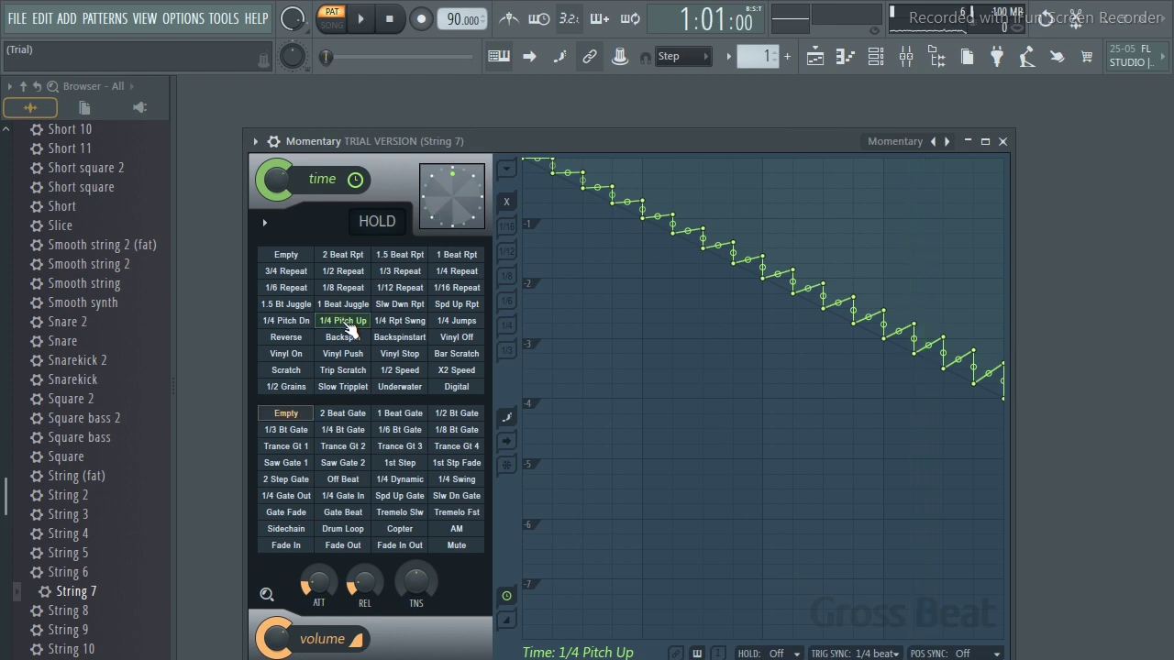
Play the note through the Backspin time slot and switch to Backspinstart during playback.
{"action": "left_click", "coordinate": [343, 337]}
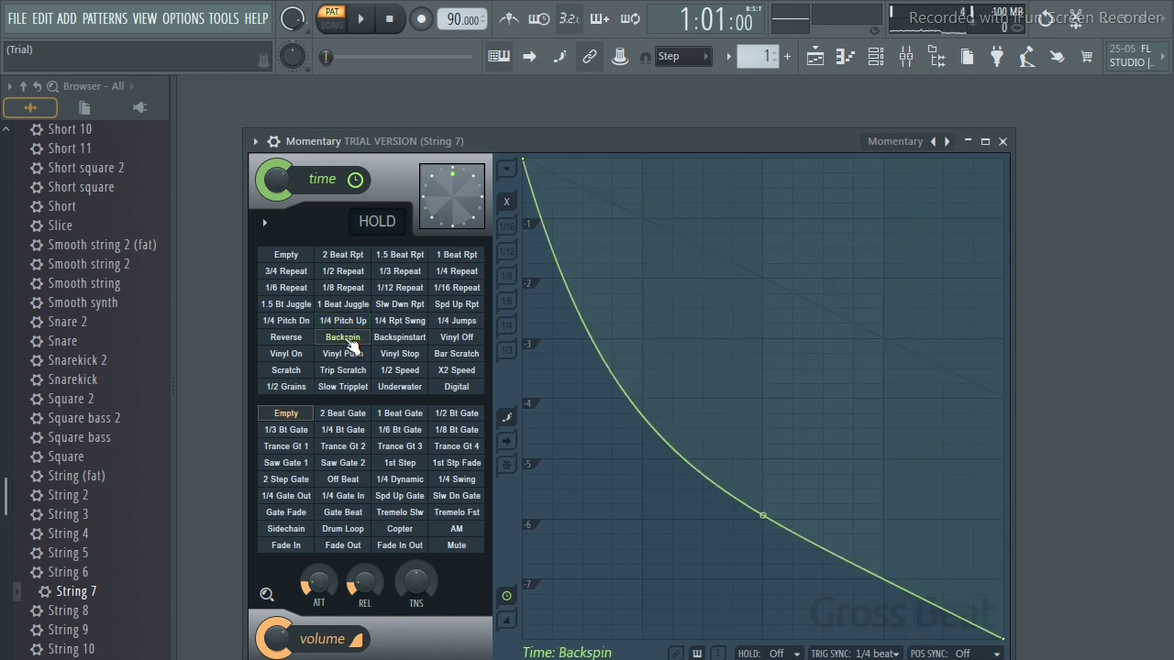
{"action": "key", "text": "space"}
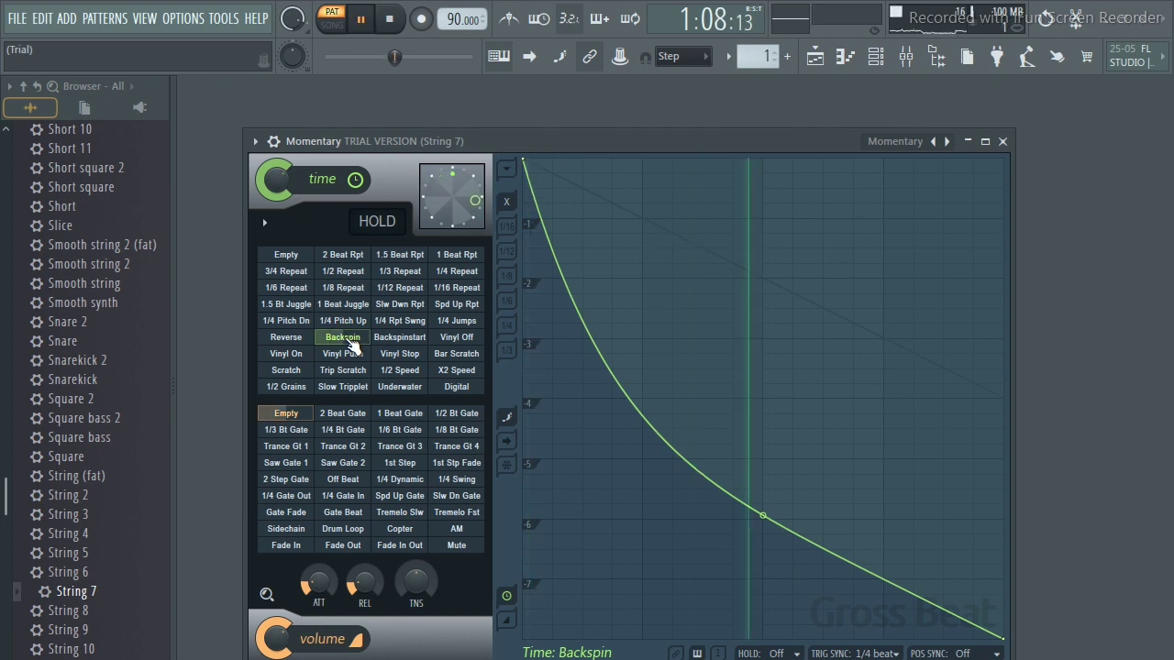
{"action": "left_click", "coordinate": [349, 341]}
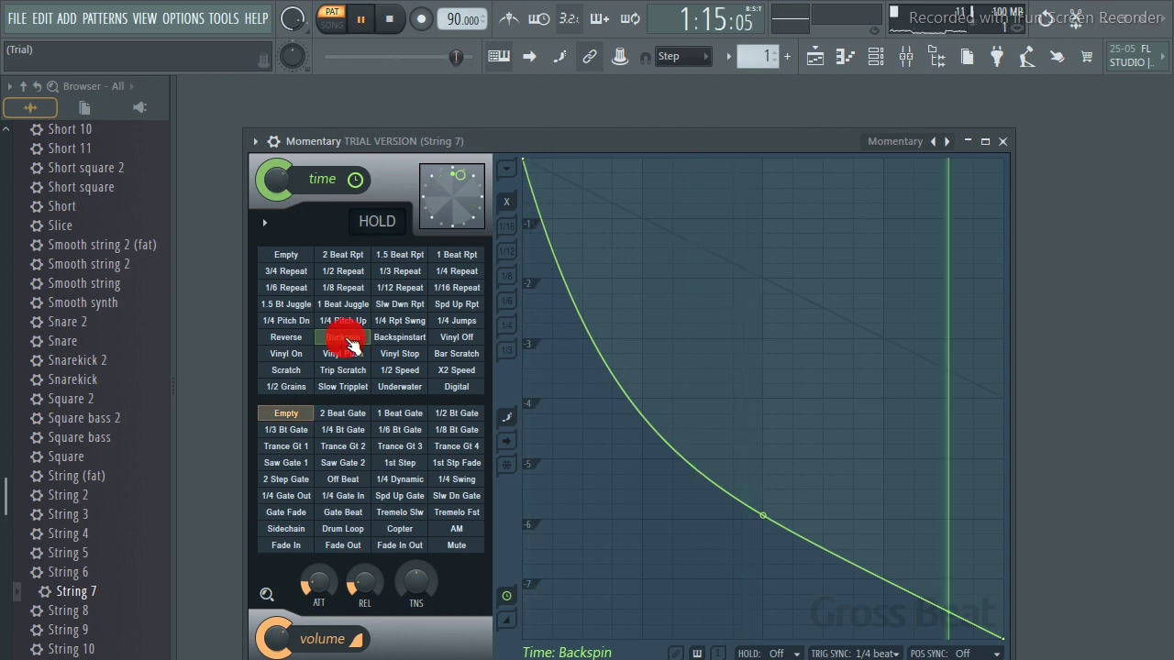
{"action": "left_click", "coordinate": [410, 339]}
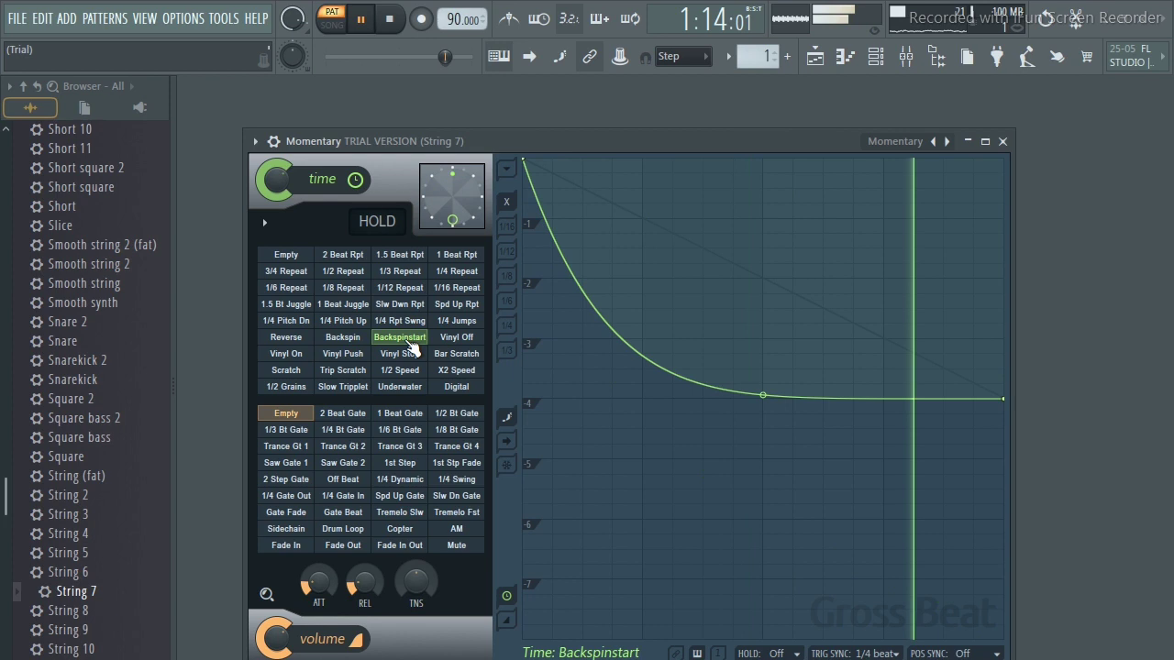
Switch through the Vinyl Stop and Bar Scratch time slots during playback, and stop the playback.
{"action": "left_click", "coordinate": [406, 356]}
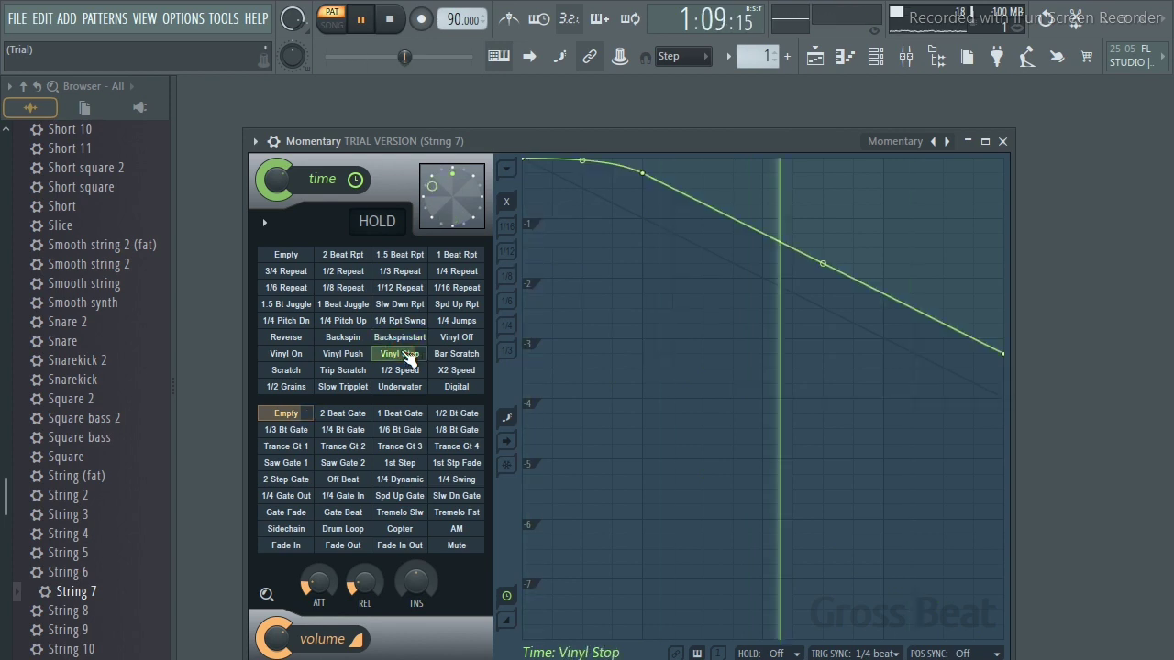
{"action": "left_click", "coordinate": [408, 356]}
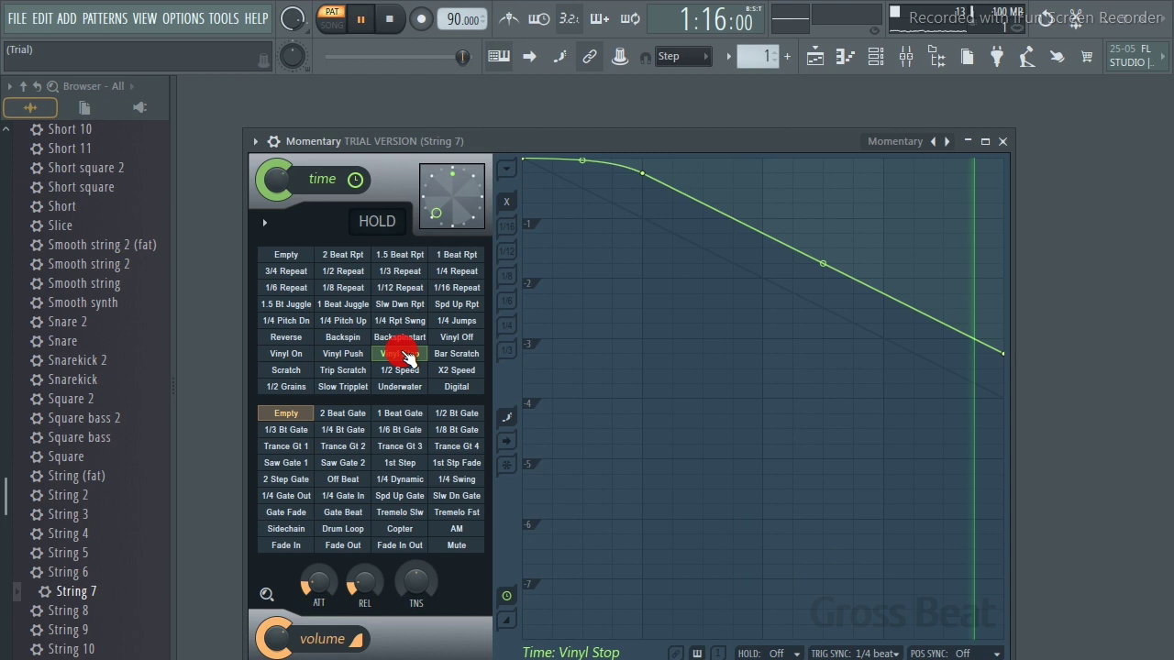
{"action": "left_click", "coordinate": [458, 355]}
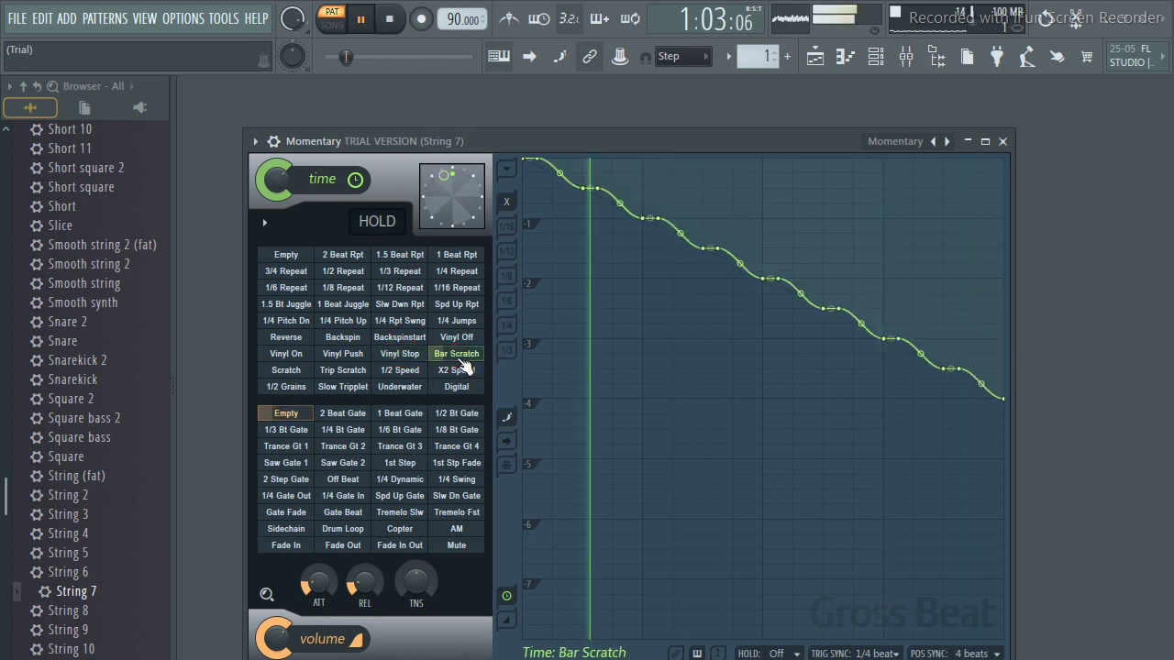
{"action": "key", "text": "space"}
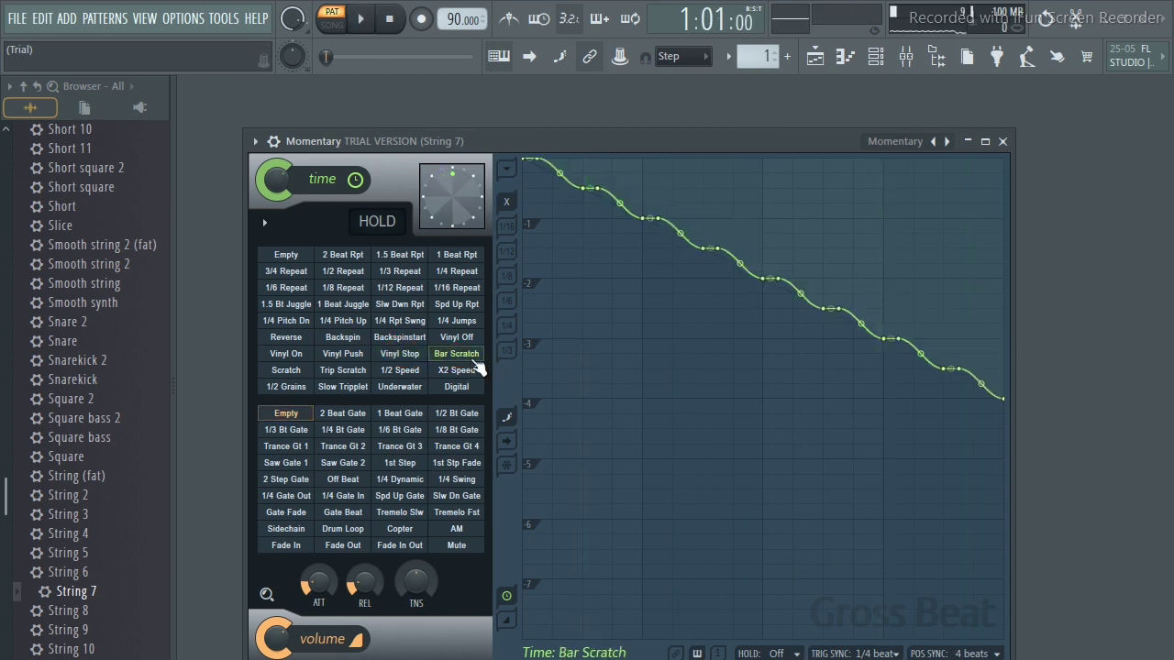
Play the note twice through the Bar Scratch time slot, stopping playback after each run.
{"action": "left_click", "coordinate": [466, 360]}
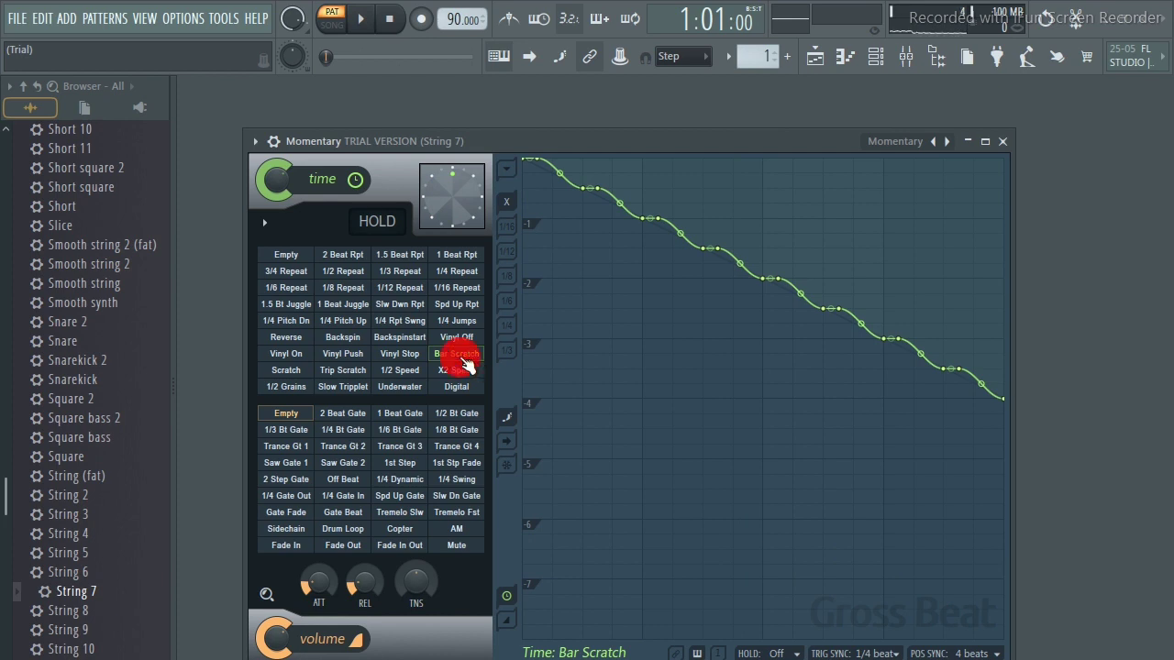
{"action": "left_click", "coordinate": [464, 358]}
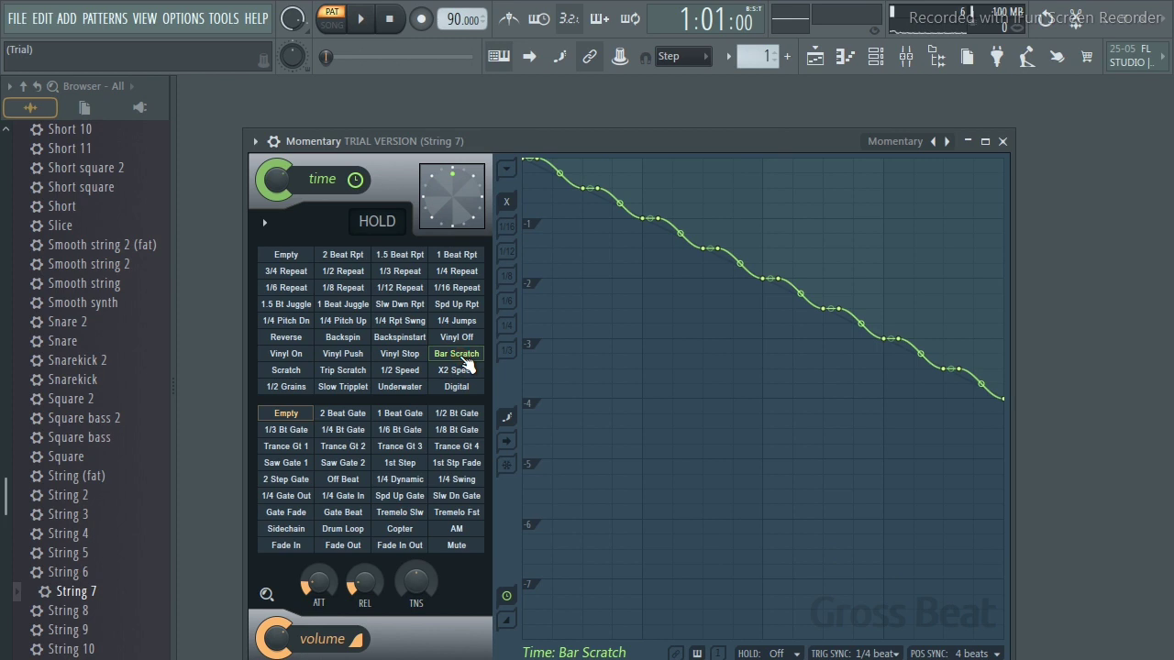
{"action": "key", "text": "space"}
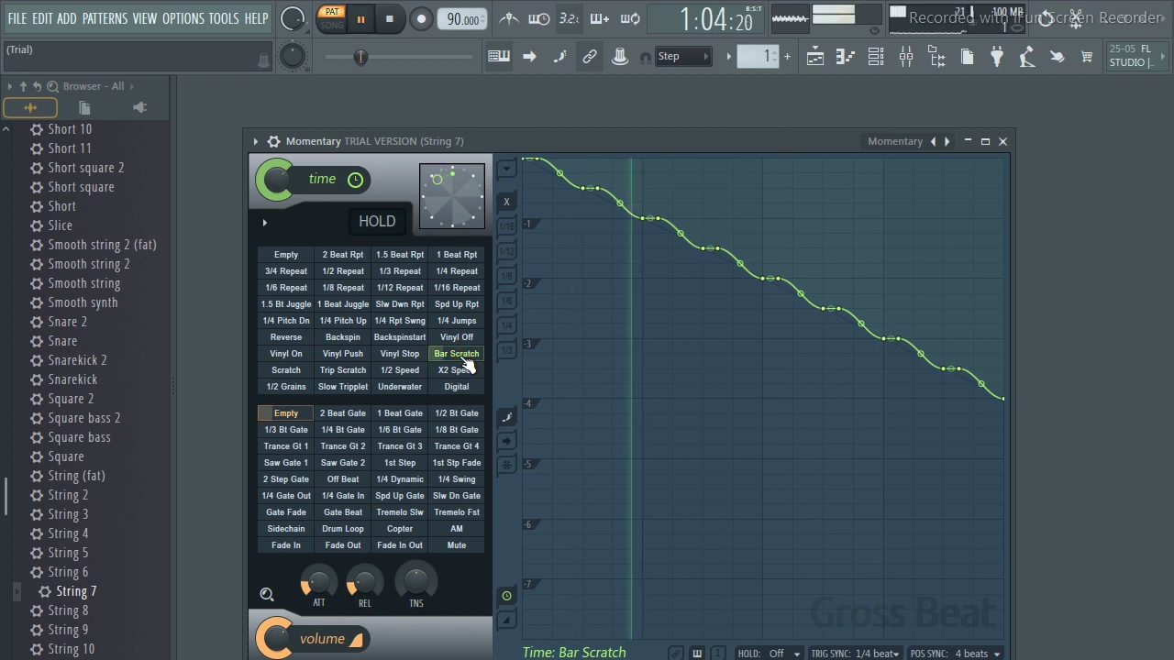
{"action": "key", "text": "space"}
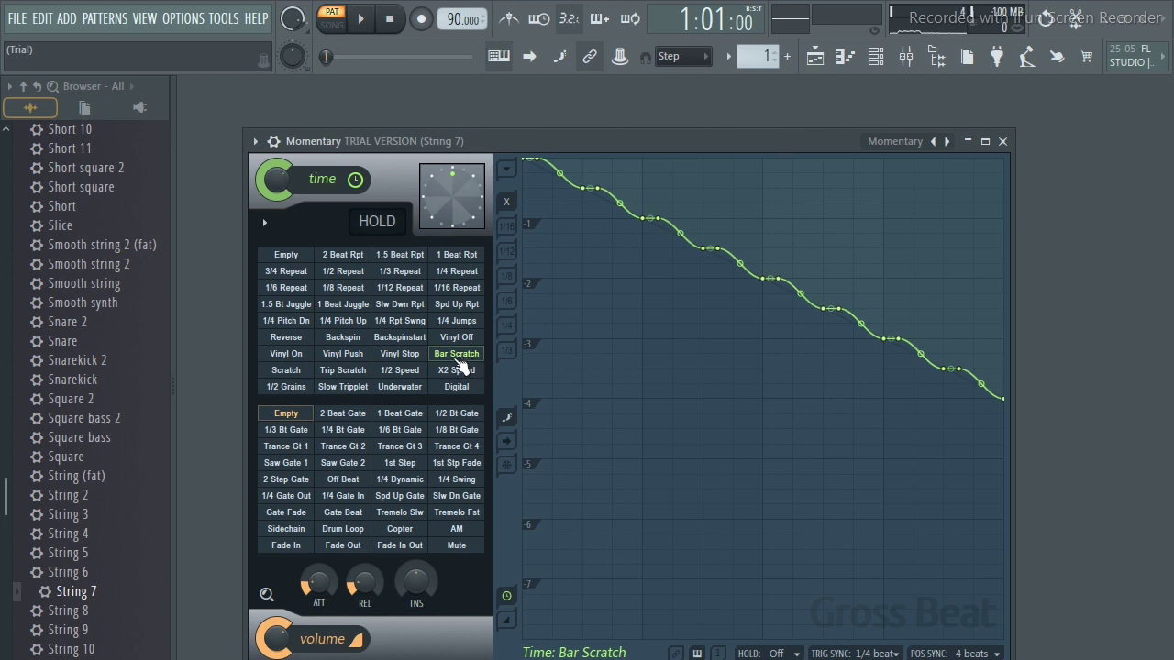
{"action": "key", "text": "space"}
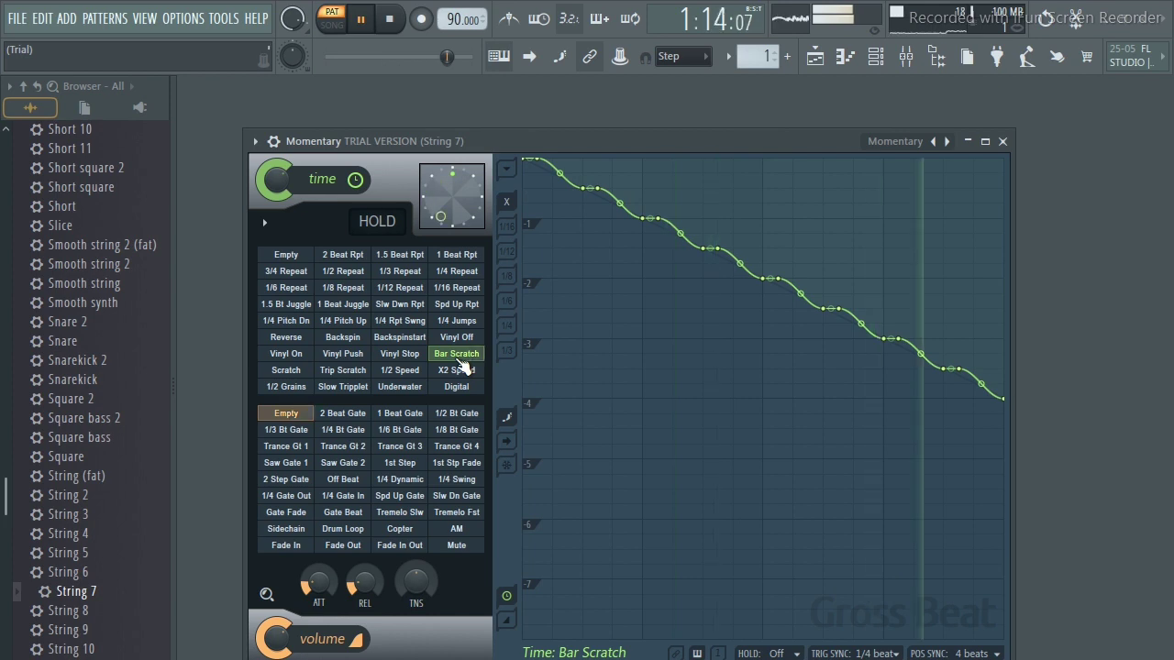
{"action": "key", "text": "space"}
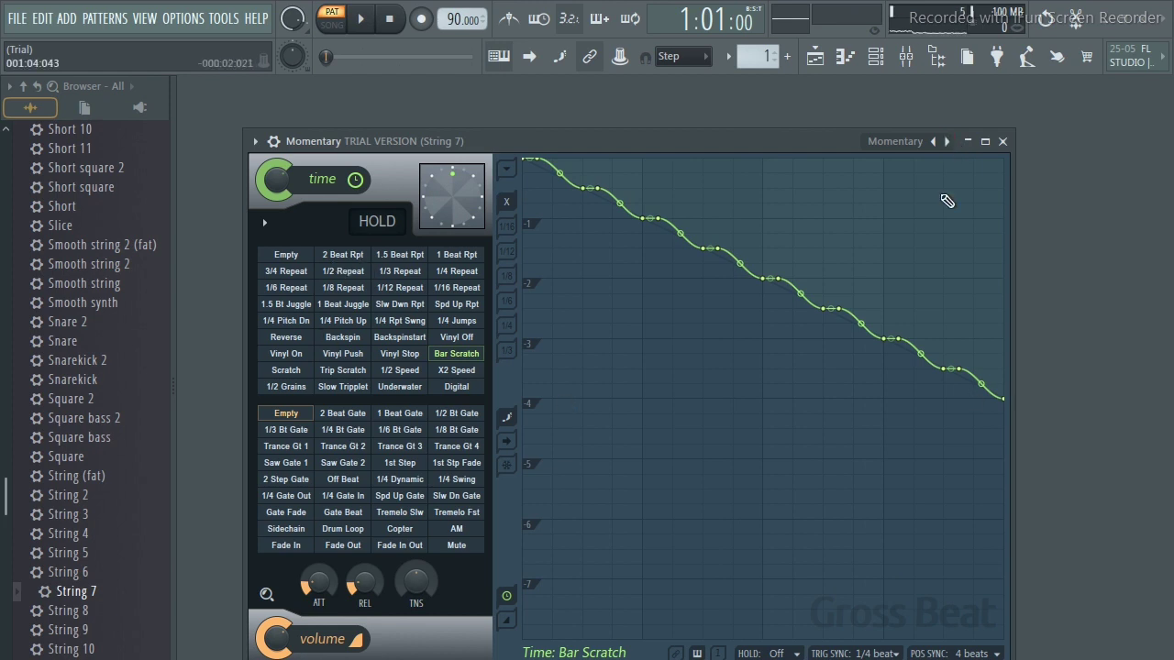
Load the Pitch shifter preset in Gross Beat and audition its -12 time slot.
{"action": "right_click", "coordinate": [947, 143]}
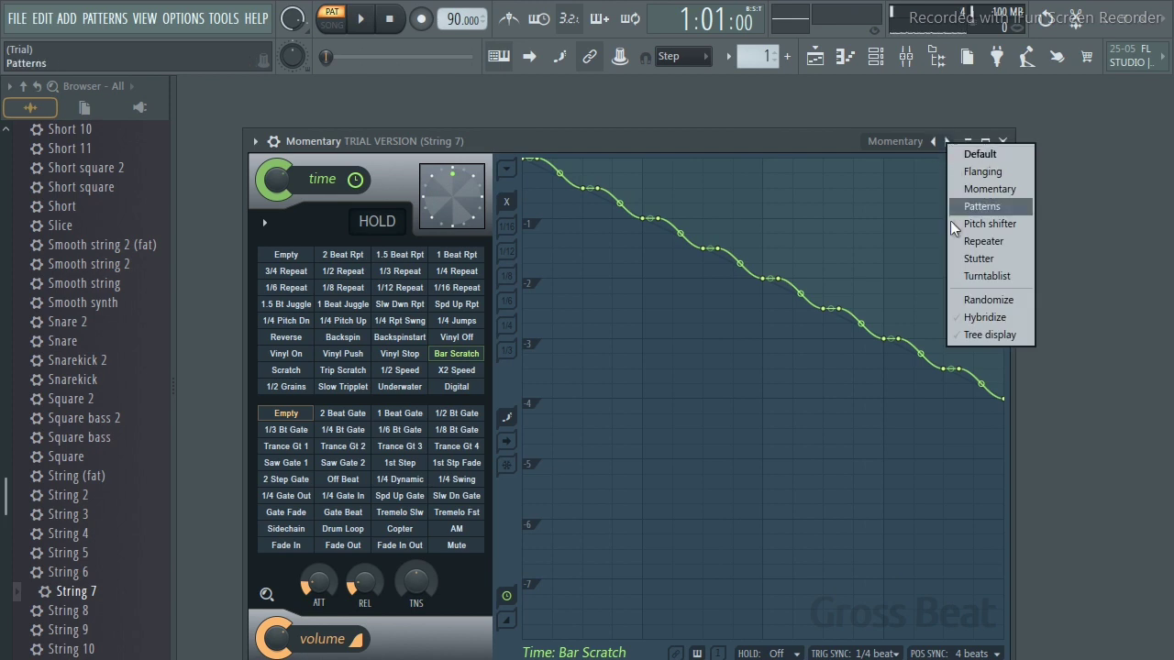
{"action": "left_click", "coordinate": [994, 223]}
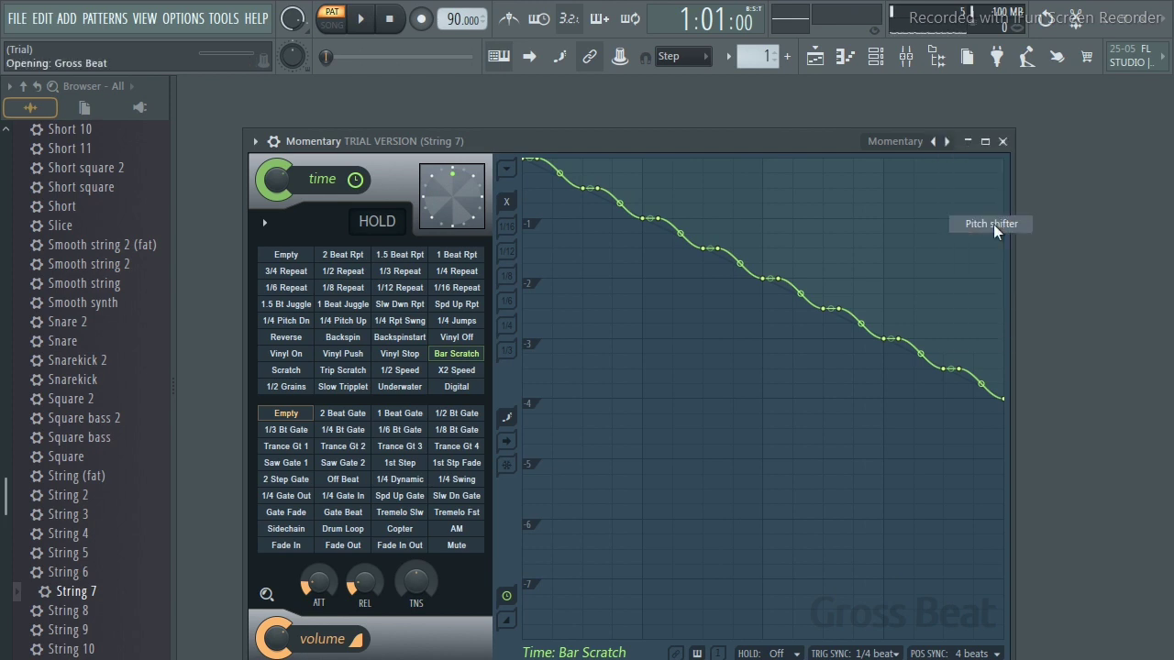
{"action": "key", "text": "space"}
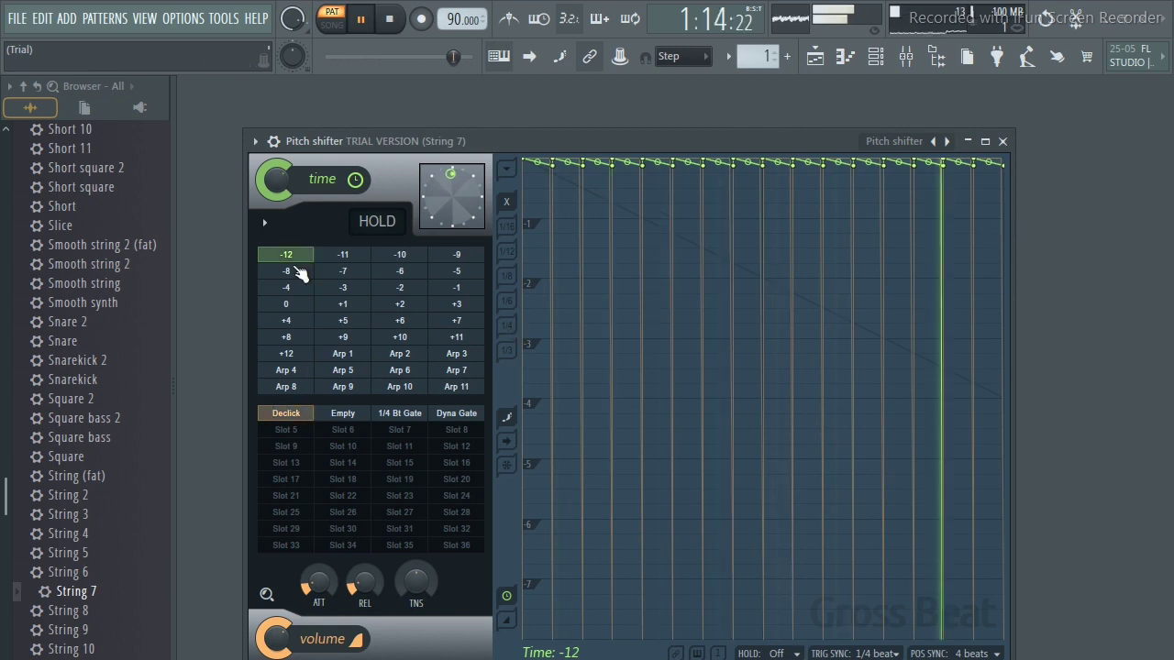
{"action": "key", "text": "space"}
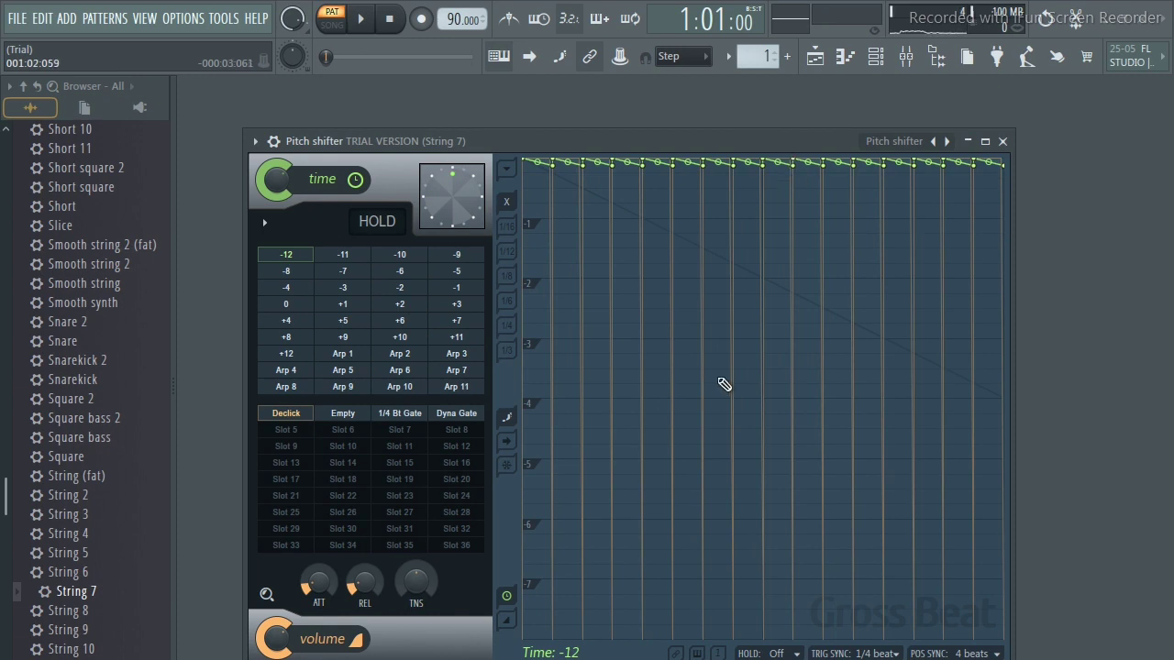
{"action": "key", "text": "space"}
{"action": "key", "text": "space"}
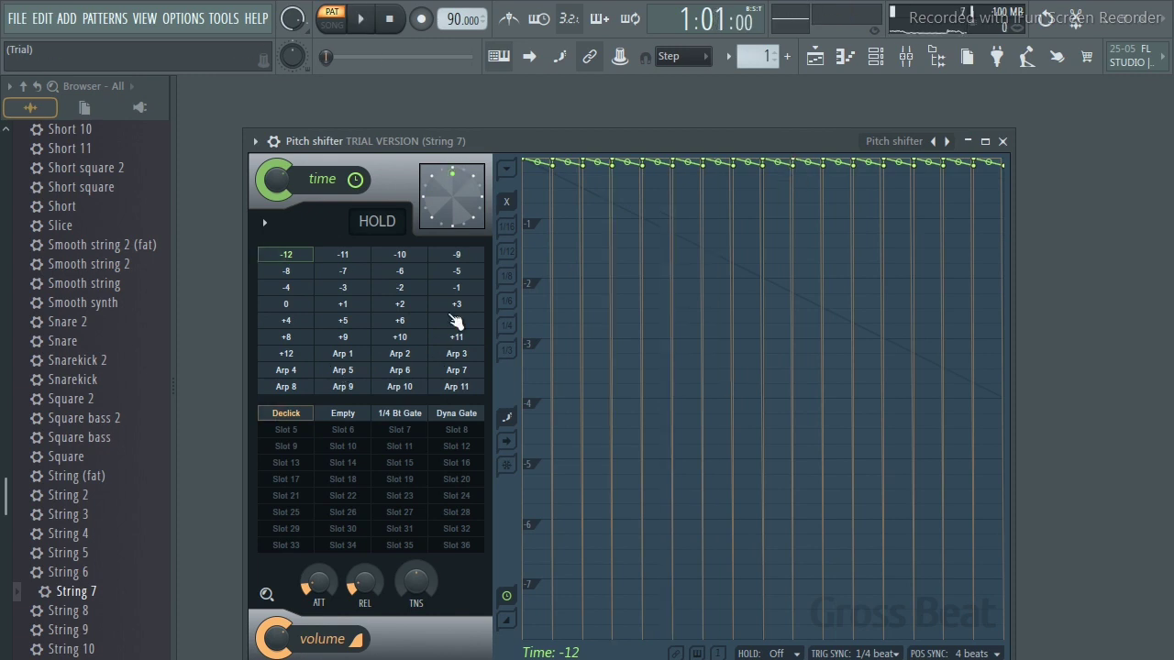
Switch to the +3 time slot and audition the note through it.
{"action": "left_click", "coordinate": [456, 304]}
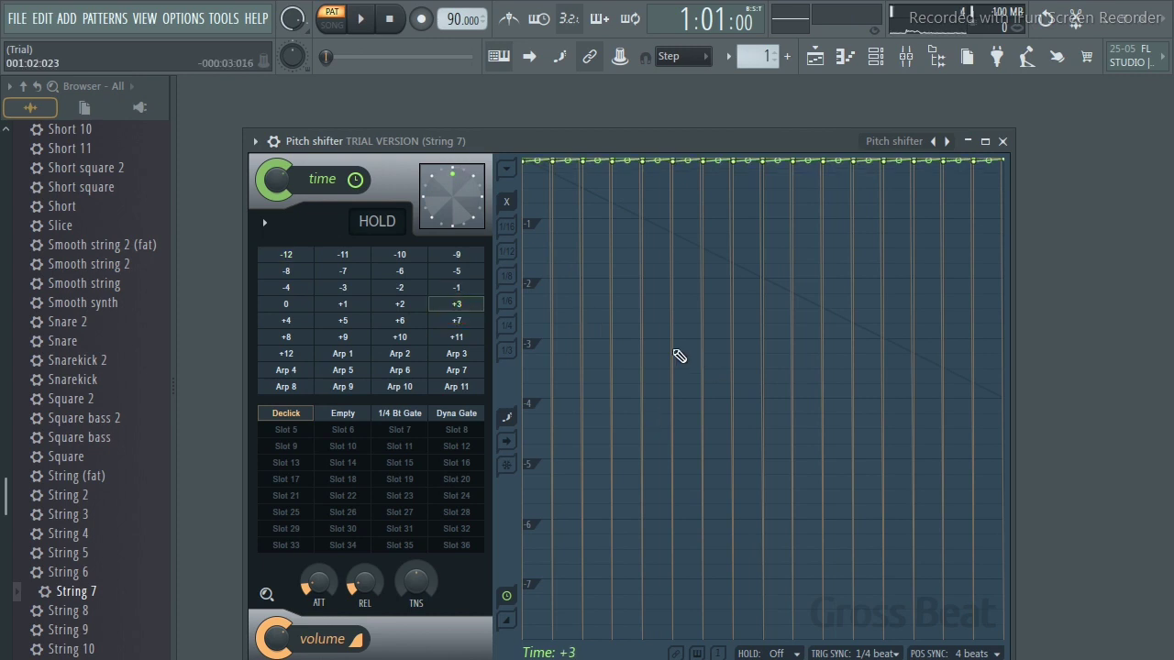
{"action": "key", "text": "space"}
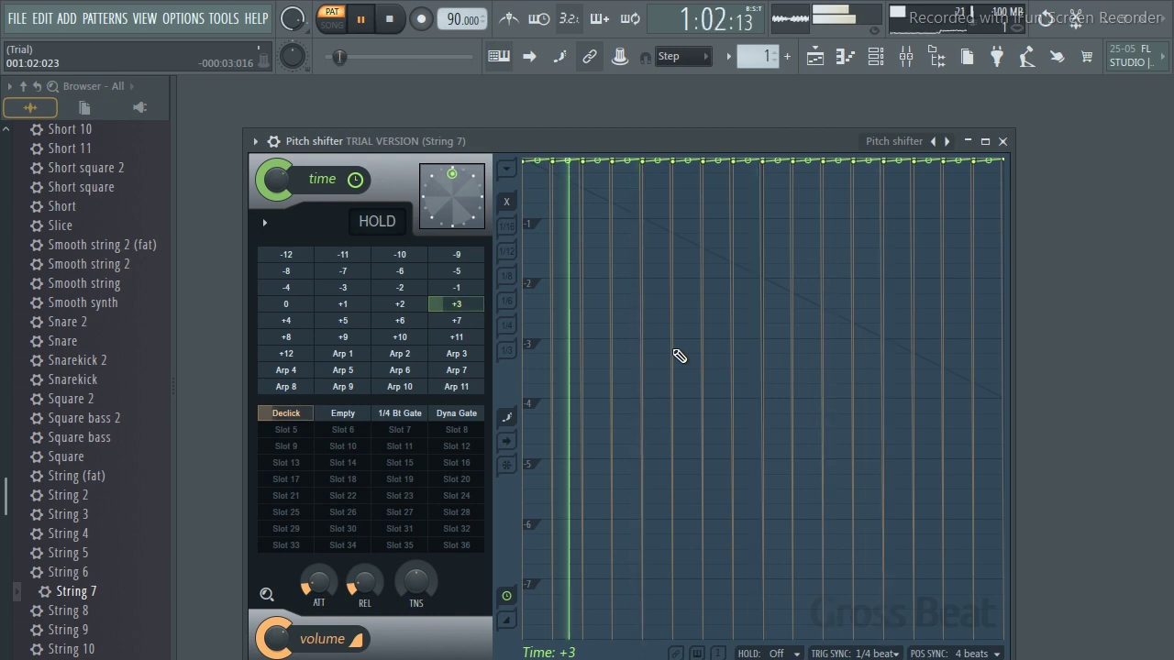
{"action": "key", "text": "space"}
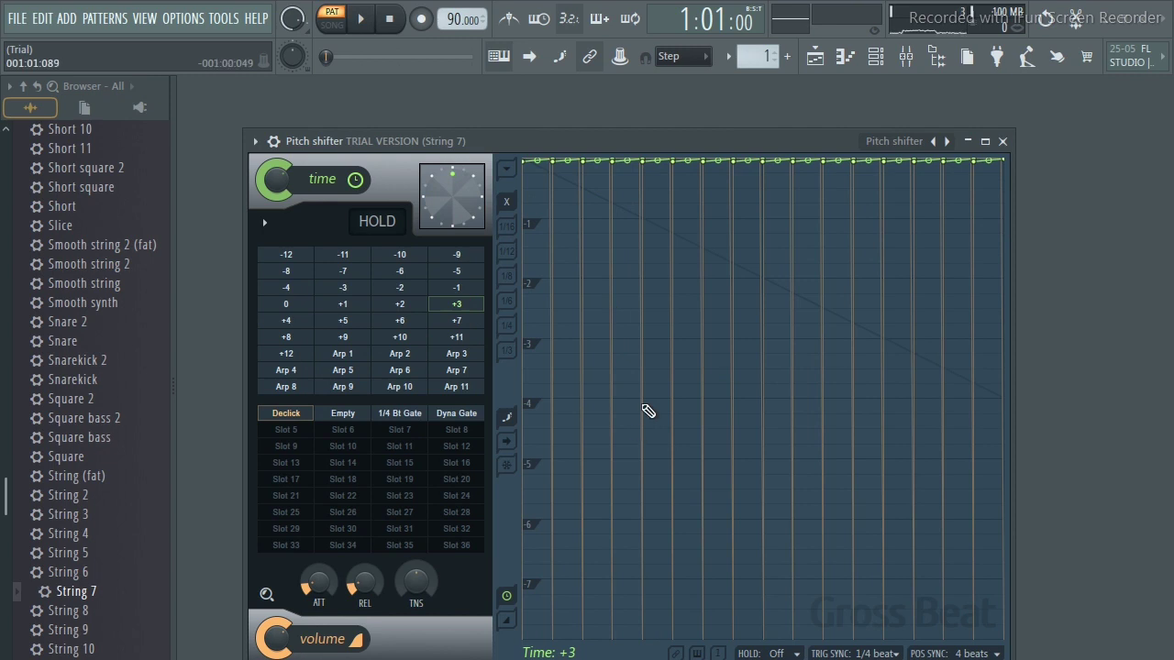
Select the Arp 2 time slot and play the note through it twice.
{"action": "left_click", "coordinate": [404, 358]}
{"action": "key", "text": "space"}
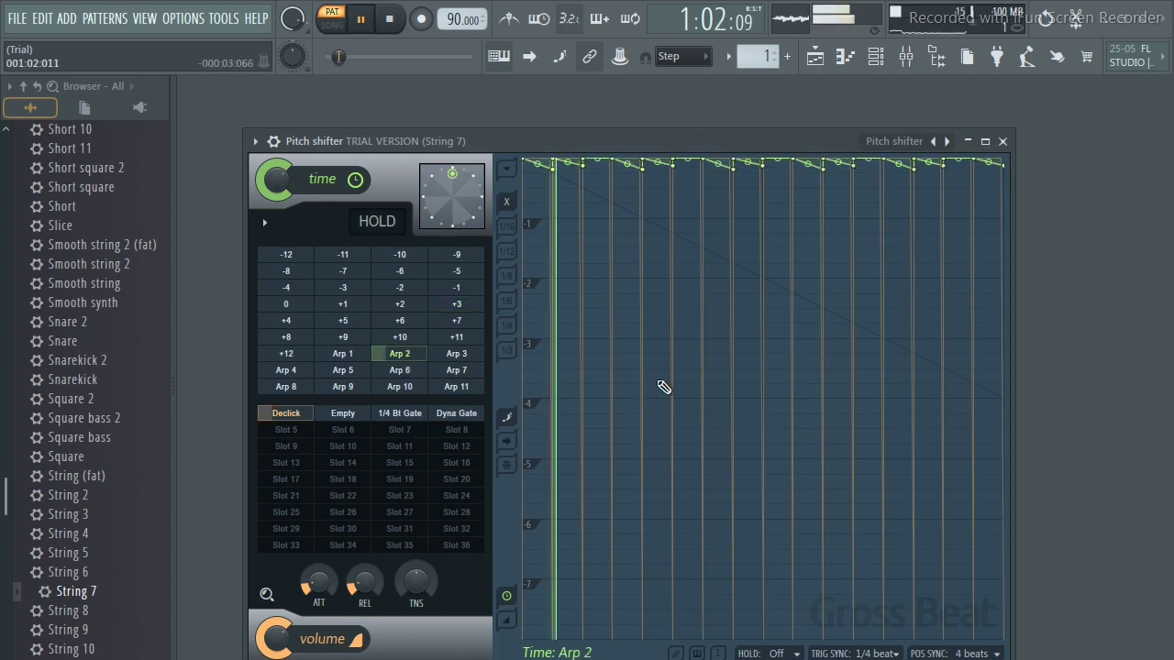
{"action": "key", "text": "space"}
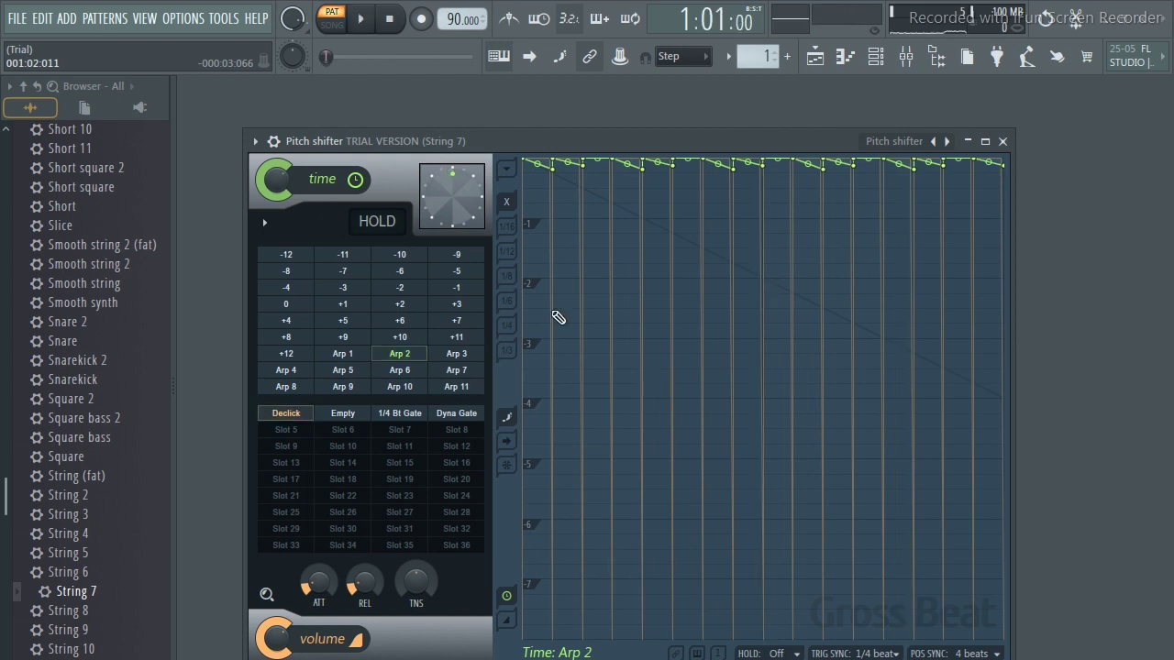
{"action": "key", "text": "space"}
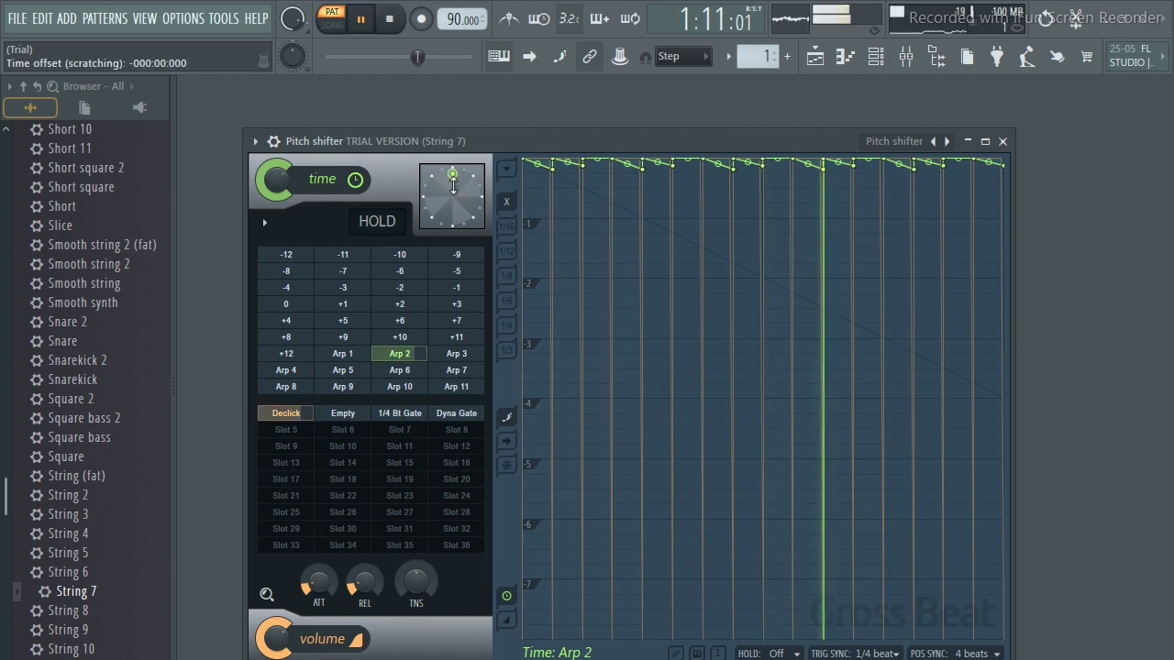
{"action": "key", "text": "space"}
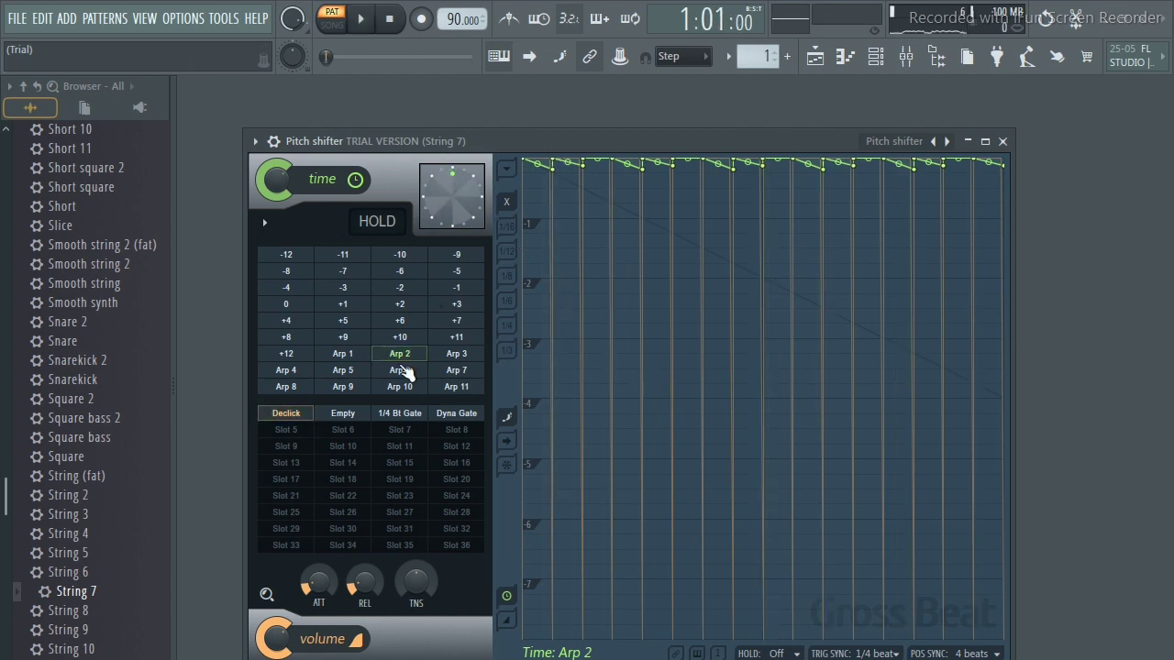
Select the Arp 6 time slot and play the note through it.
{"action": "left_click", "coordinate": [404, 372]}
{"action": "key", "text": "space"}
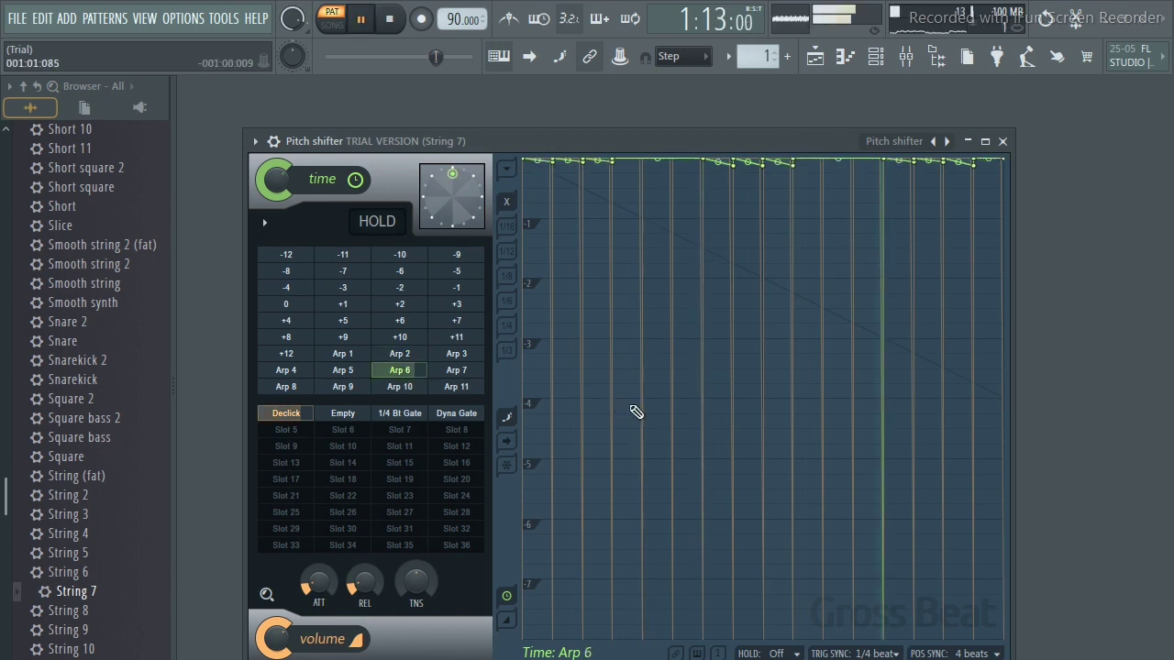
{"action": "key", "text": "space"}
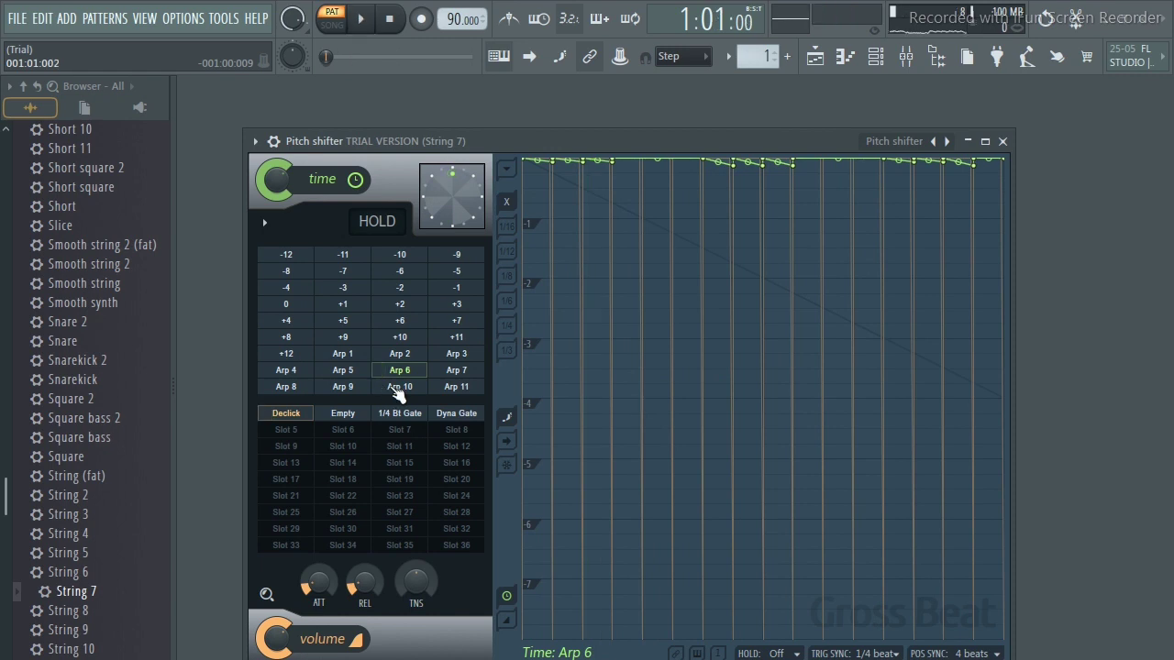
Play the note through the Arp 10 time slot, stop playback and select the Arp 11 time slot.
{"action": "left_click", "coordinate": [398, 387]}
{"action": "key", "text": "space"}
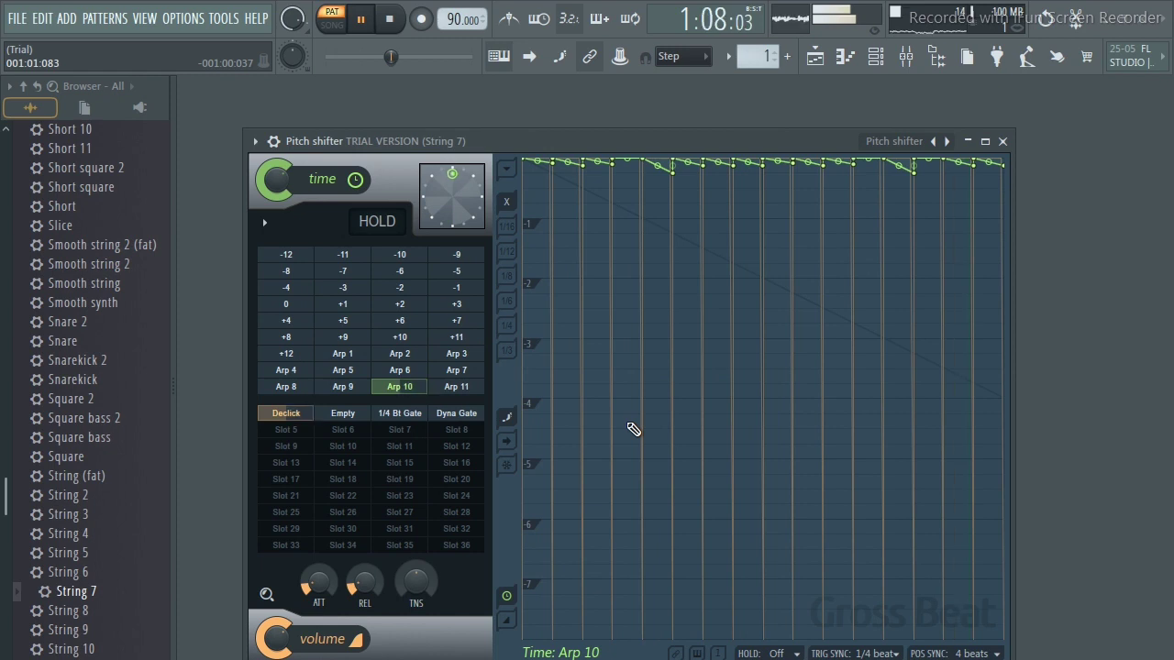
{"action": "key", "text": "space"}
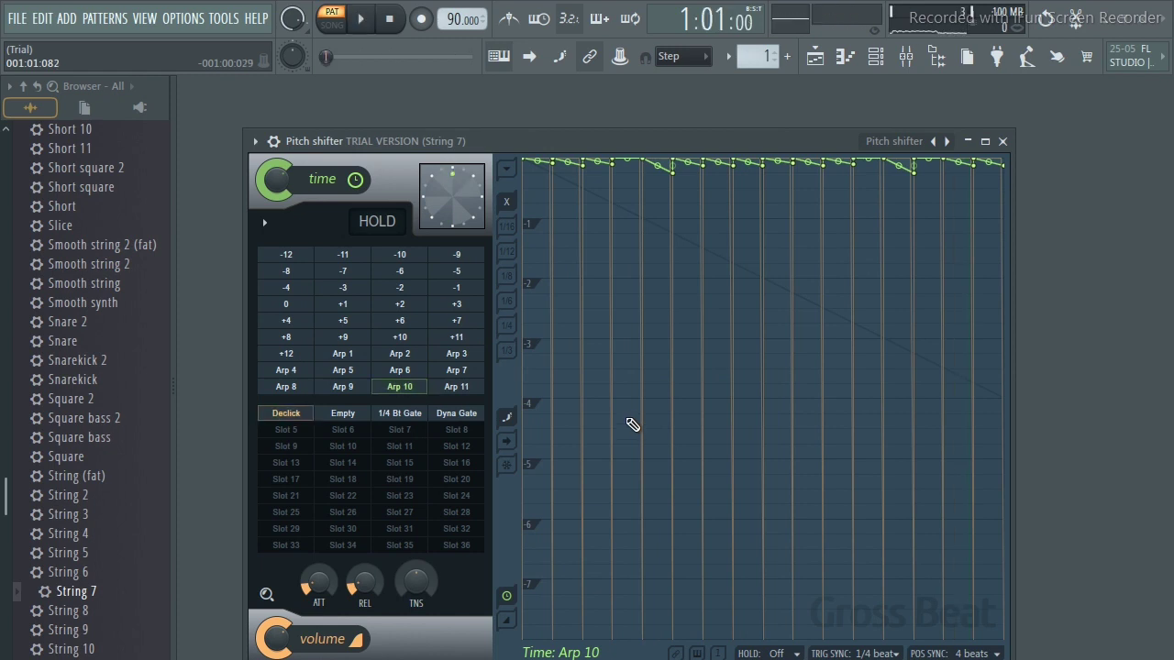
{"action": "left_click", "coordinate": [457, 389]}
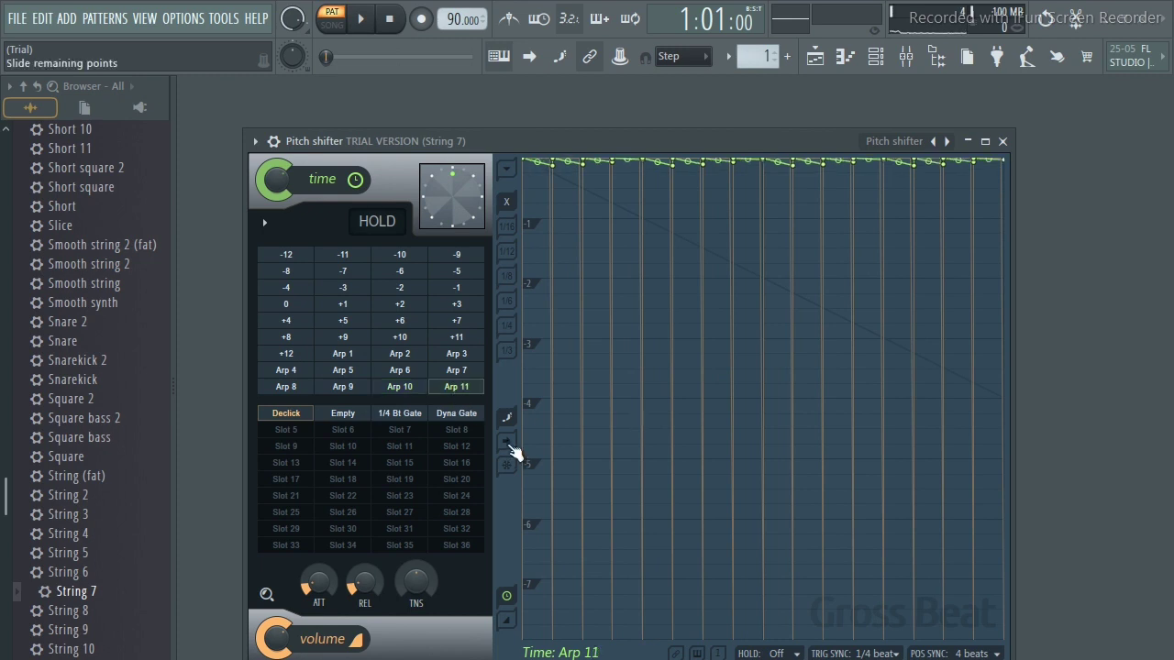
Audition the note through the Arp 11 time slot and load Gross Beat's Repeater preset.
{"action": "key", "text": "space"}
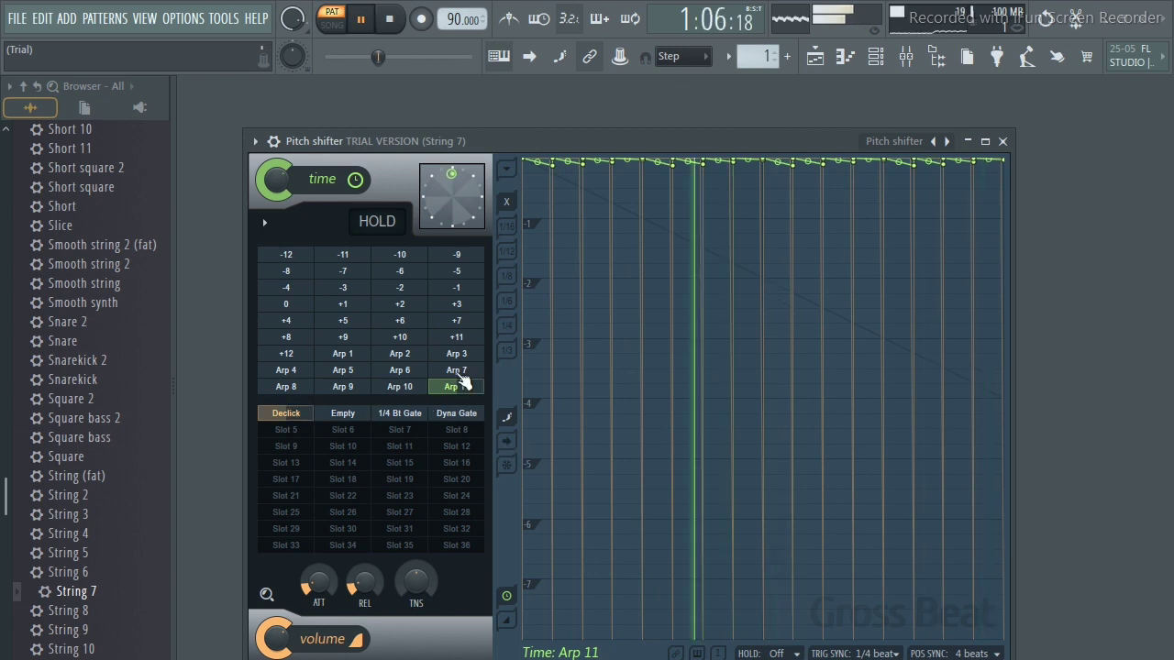
{"action": "key", "text": "space"}
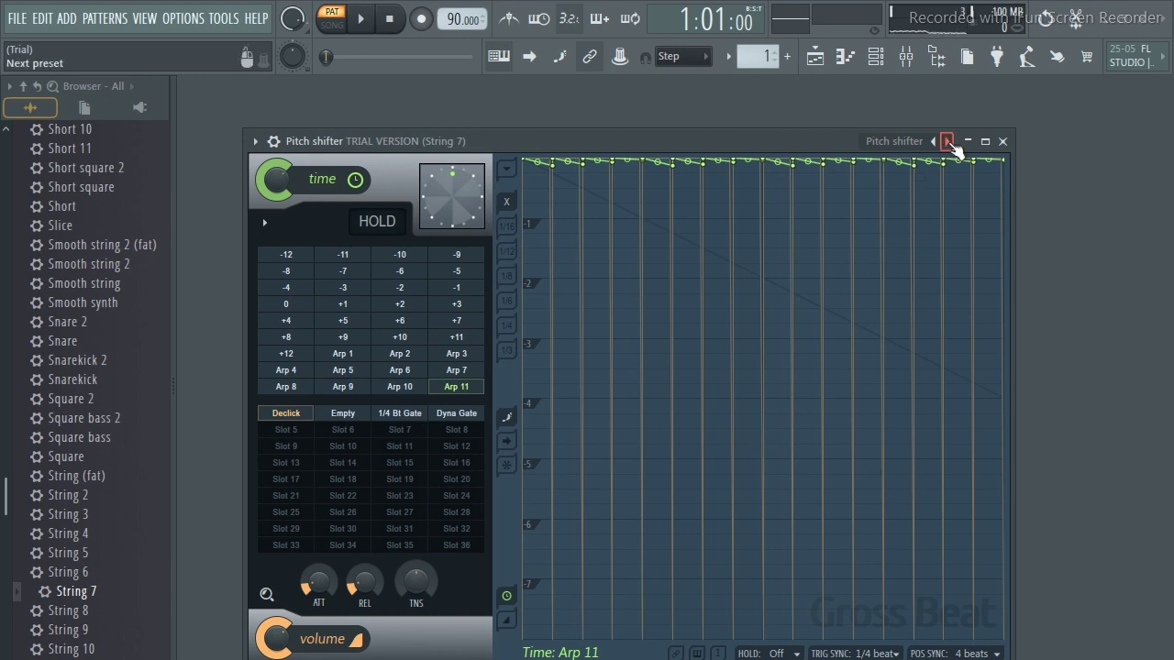
{"action": "right_click", "coordinate": [949, 143]}
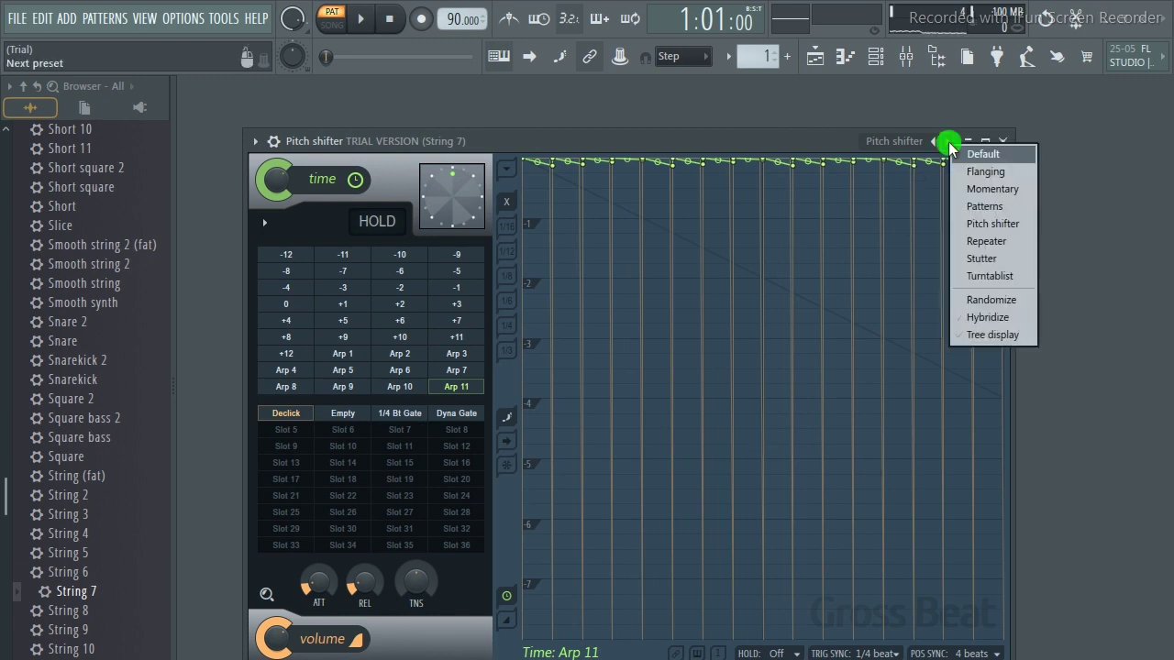
{"action": "left_click", "coordinate": [995, 243]}
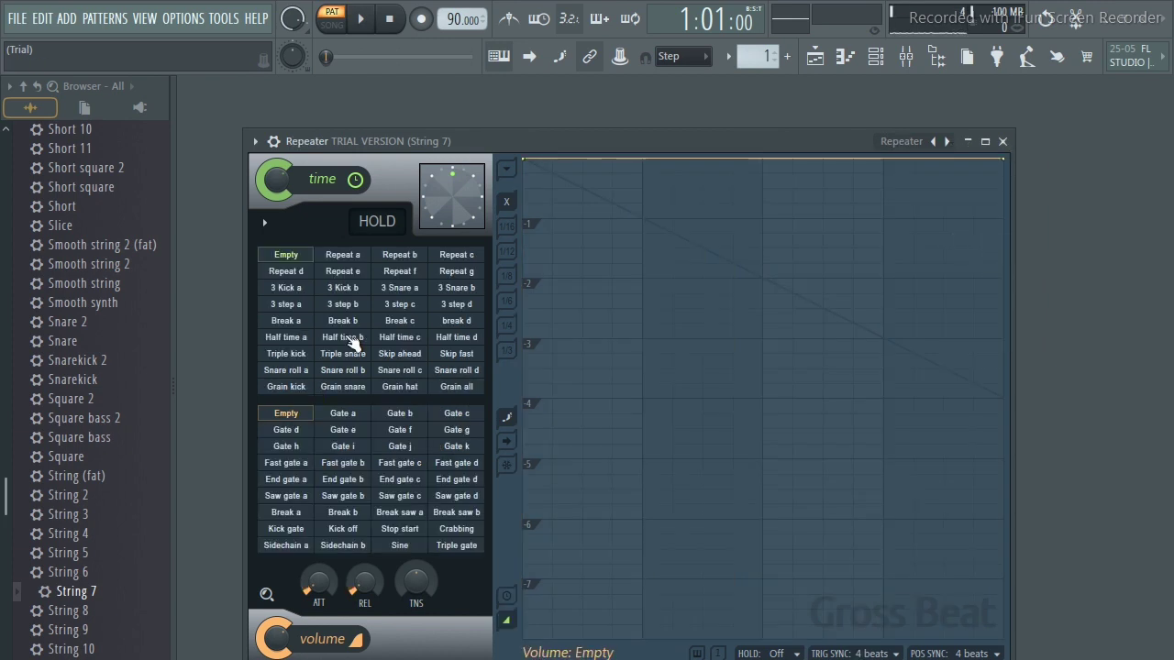
Select the Grain all time slot and play the note through it twice.
{"action": "left_click", "coordinate": [456, 386]}
{"action": "key", "text": "space"}
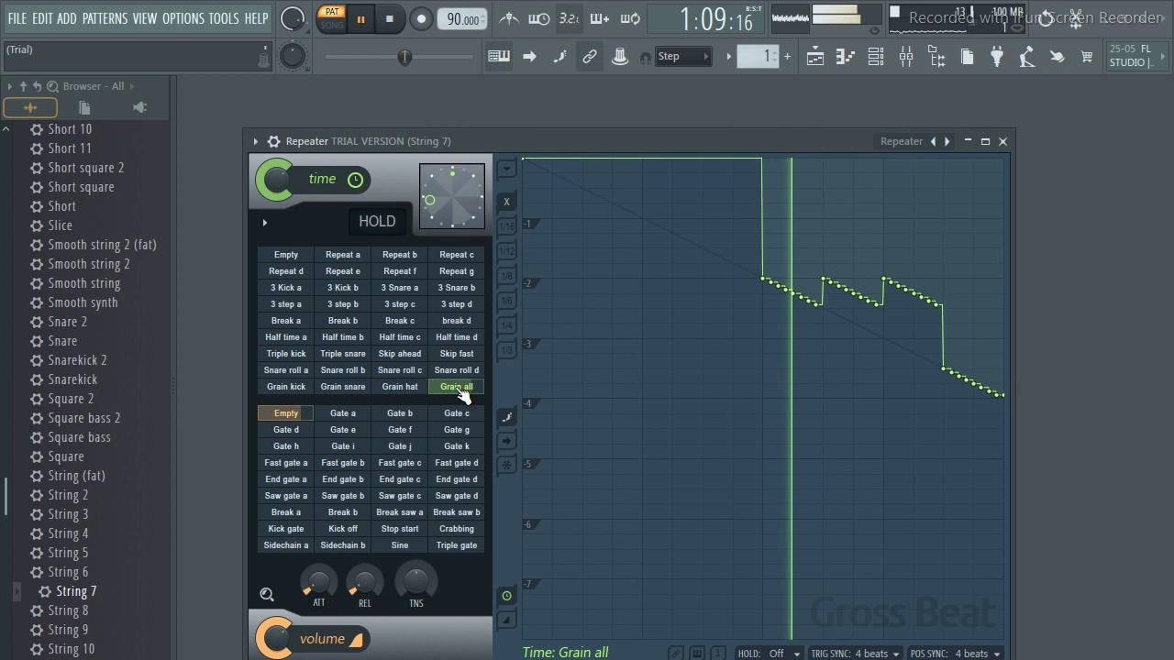
{"action": "key", "text": "space"}
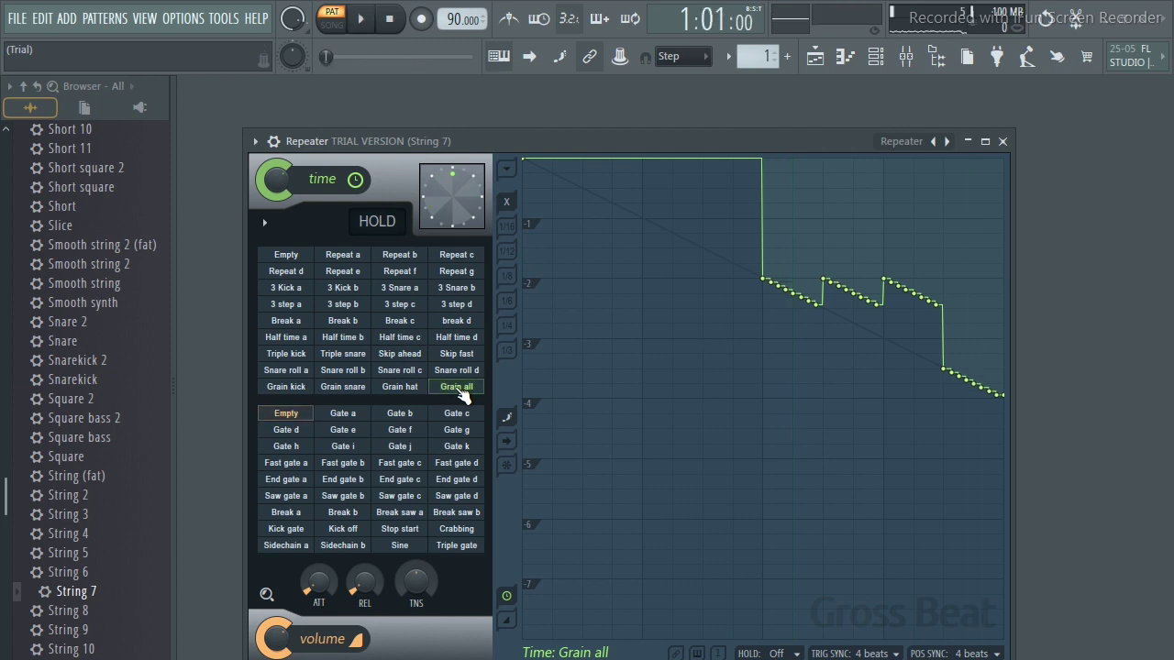
{"action": "key", "text": "space"}
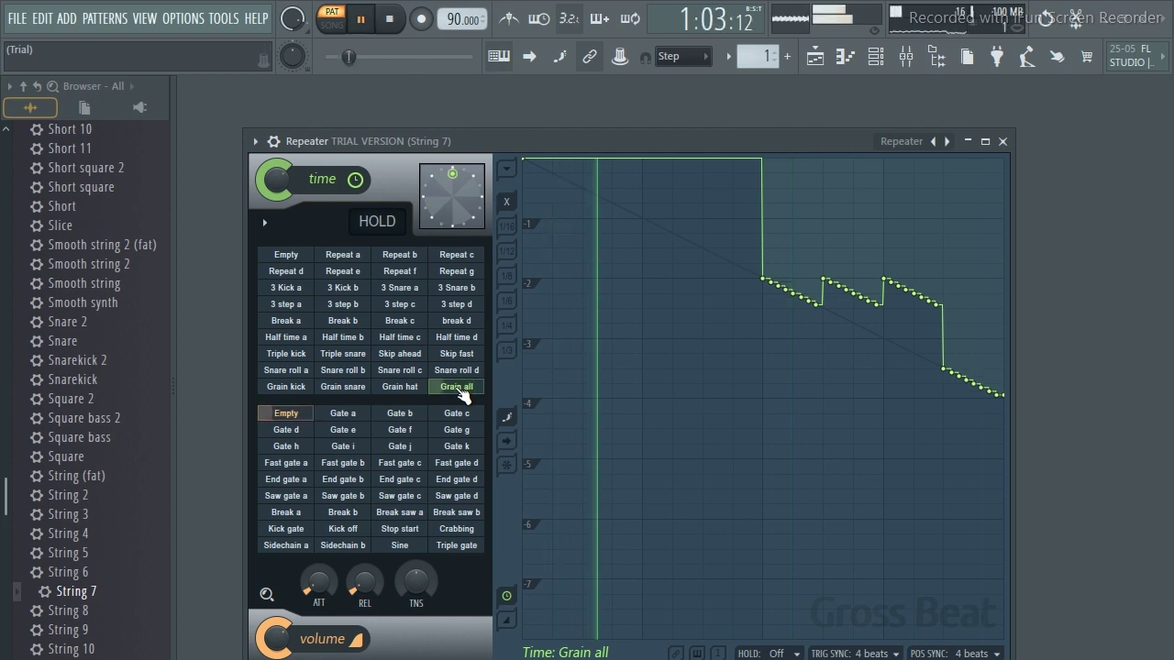
{"action": "key", "text": "space"}
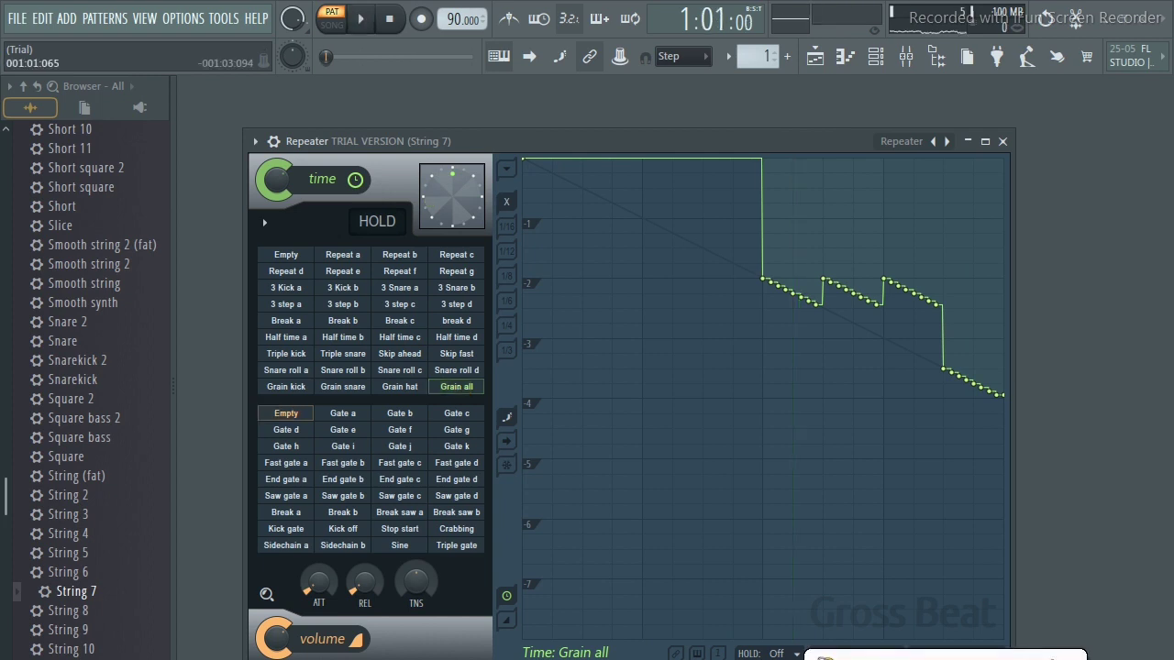
Audition the note through the Grain snare time slot and through the Grain kick time slot.
{"action": "left_click", "coordinate": [345, 387]}
{"action": "key", "text": "space"}
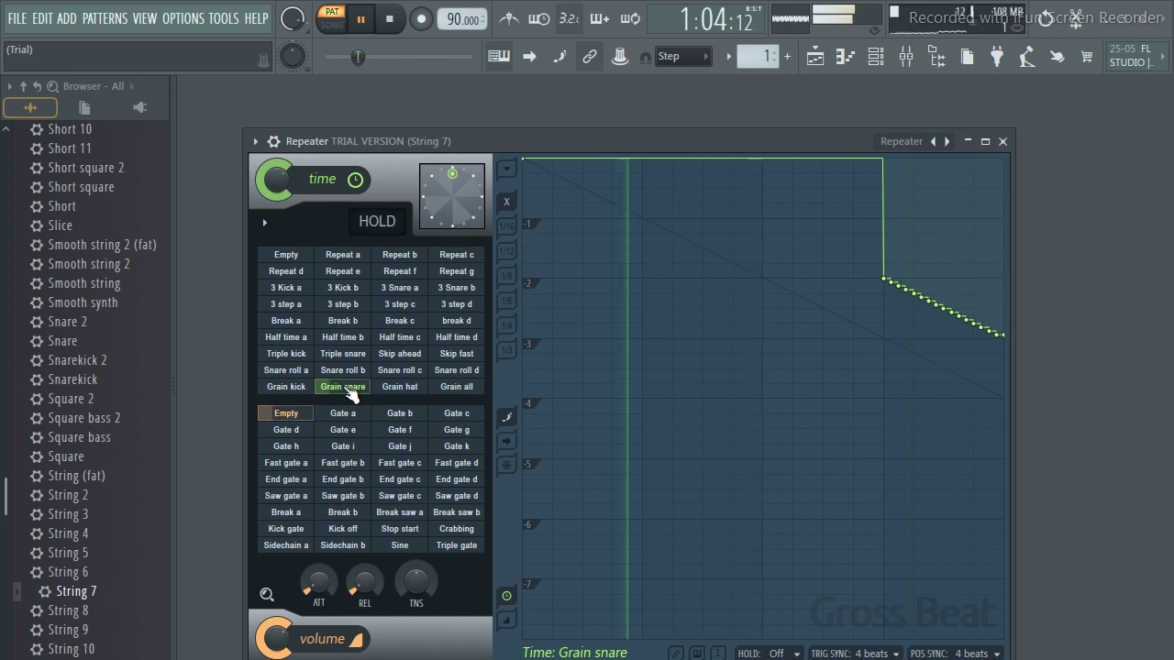
{"action": "key", "text": "space"}
{"action": "left_click", "coordinate": [288, 386]}
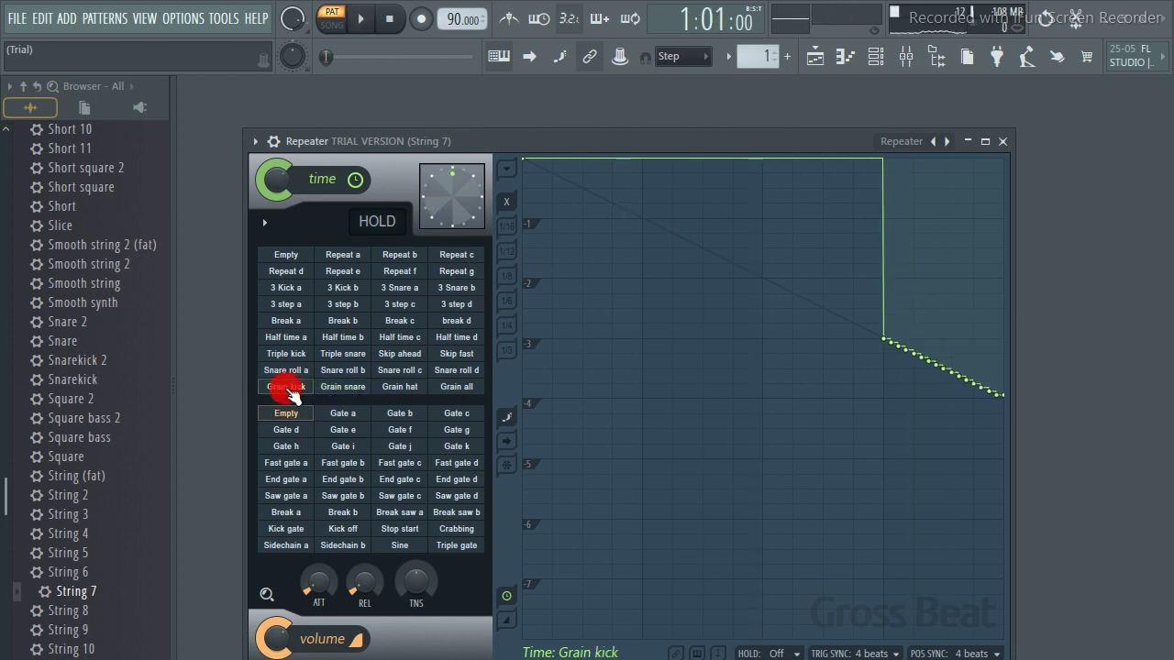
{"action": "key", "text": "space"}
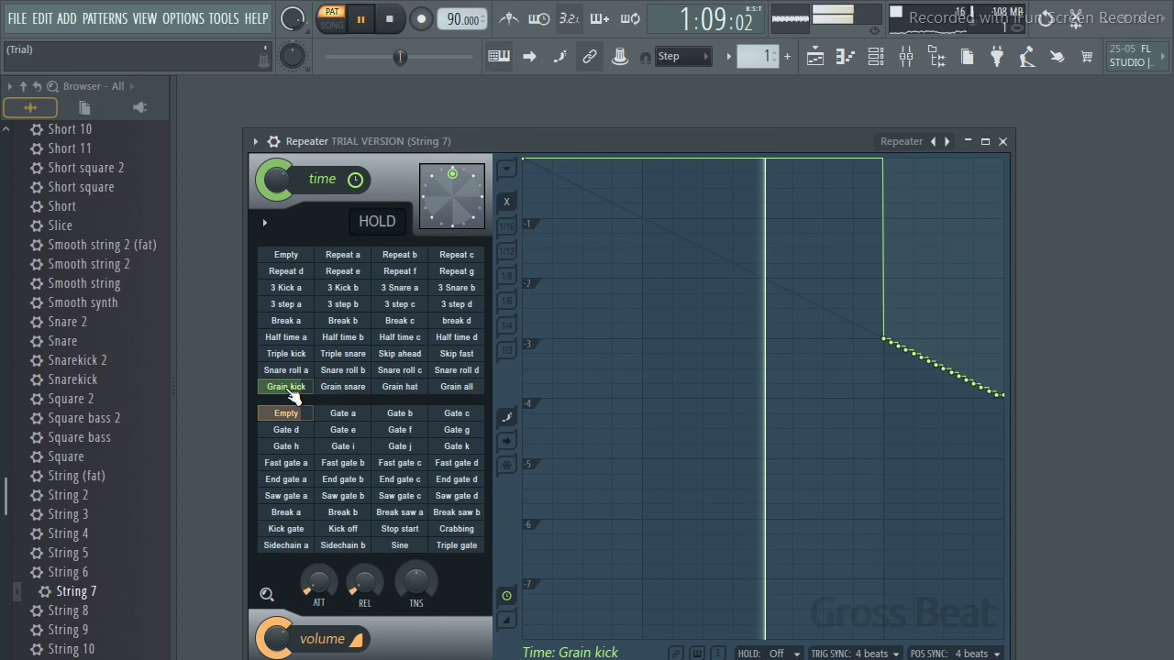
{"action": "key", "text": "space"}
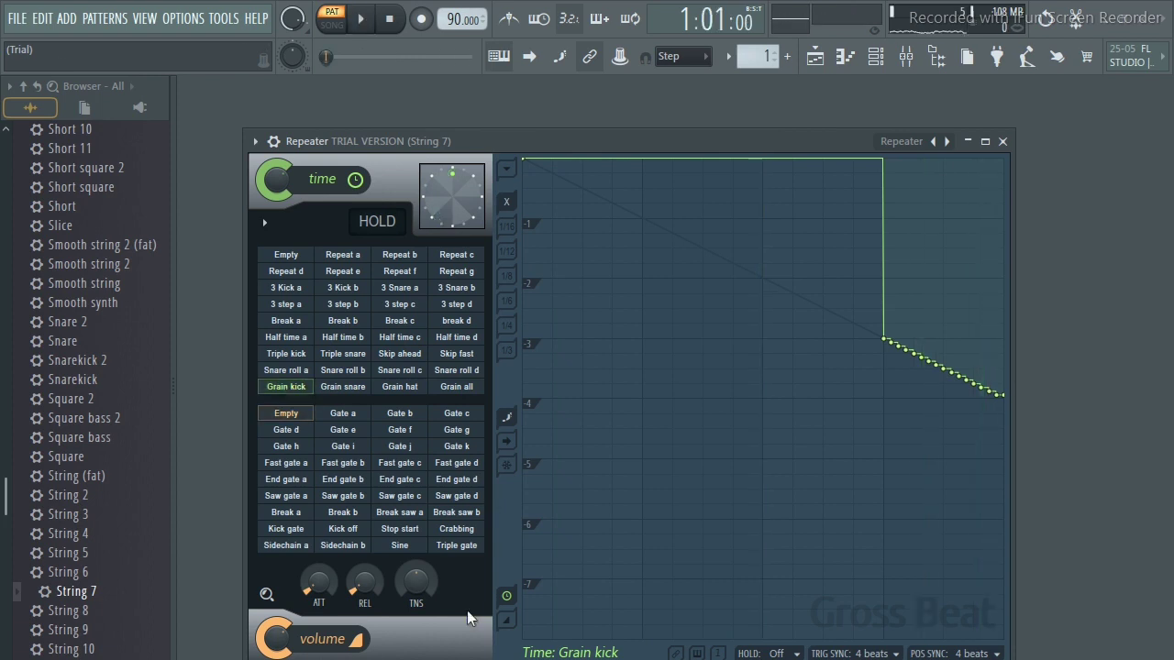
Load the Stutter preset and play the note through the Stut 4 time slot.
{"action": "left_click", "coordinate": [945, 142]}
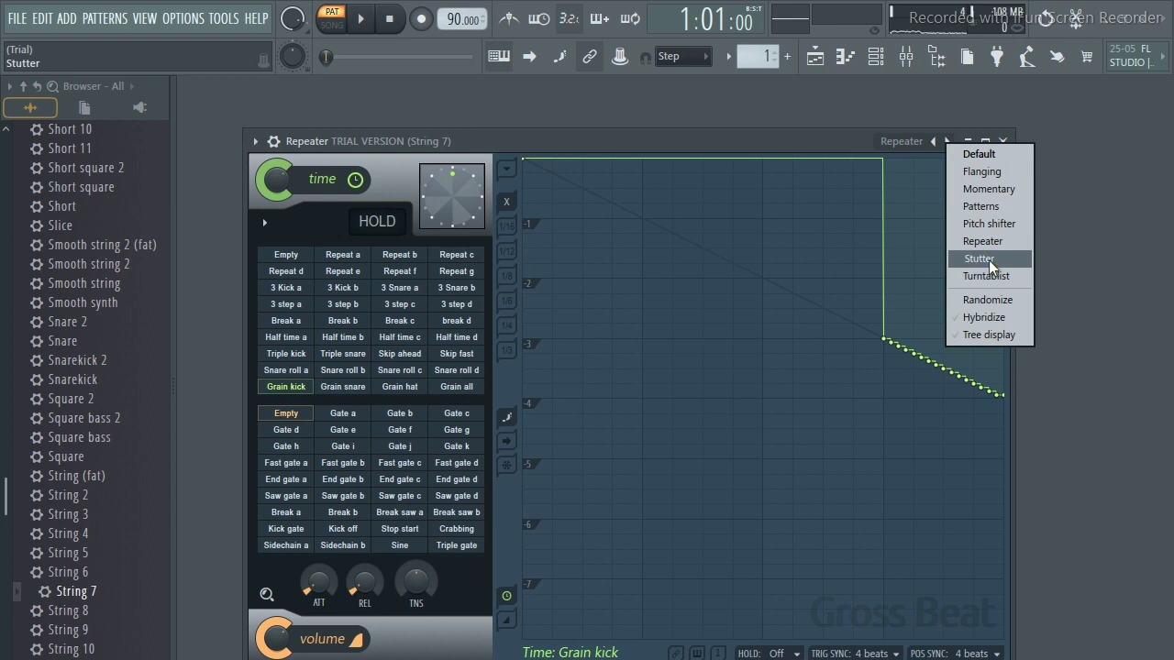
{"action": "left_click", "coordinate": [988, 259]}
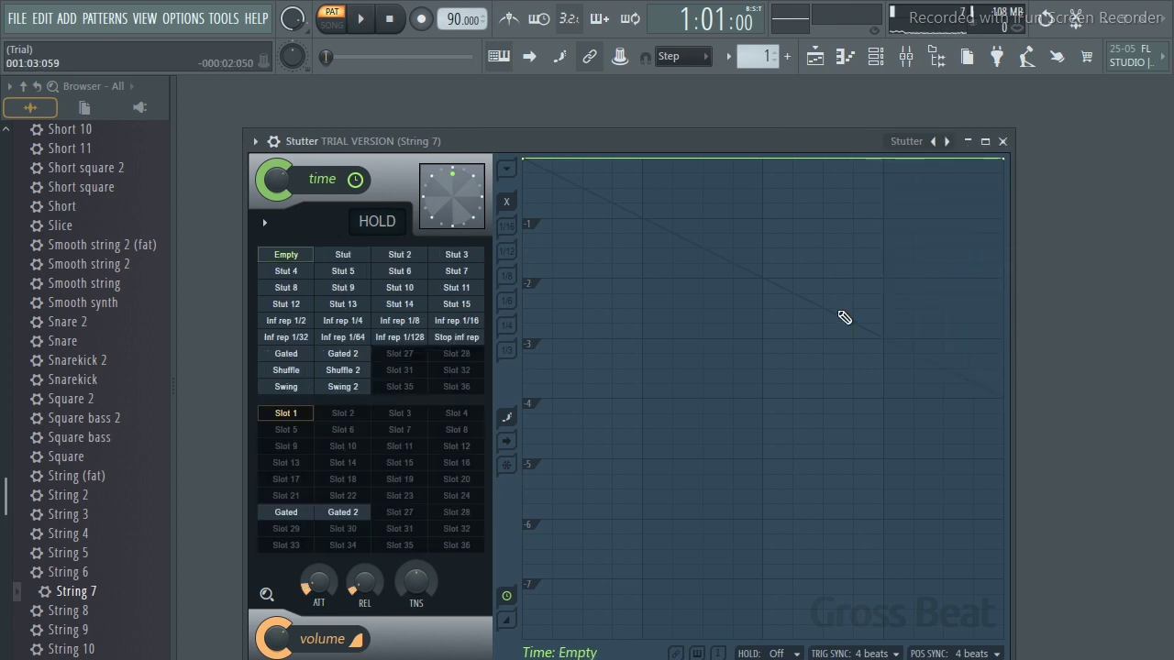
{"action": "left_click", "coordinate": [291, 272]}
{"action": "key", "text": "space"}
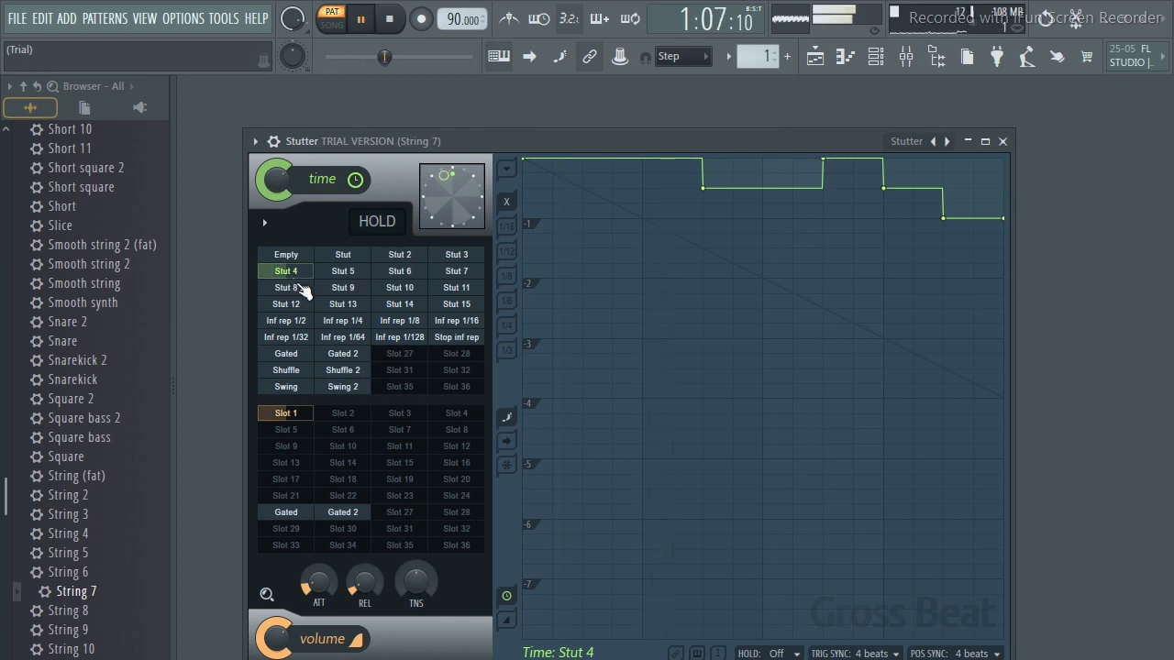
Switch the playing note to the Inf rep 1/4 and Inf rep 1/8 time slots and stop playback.
{"action": "left_click", "coordinate": [343, 321]}
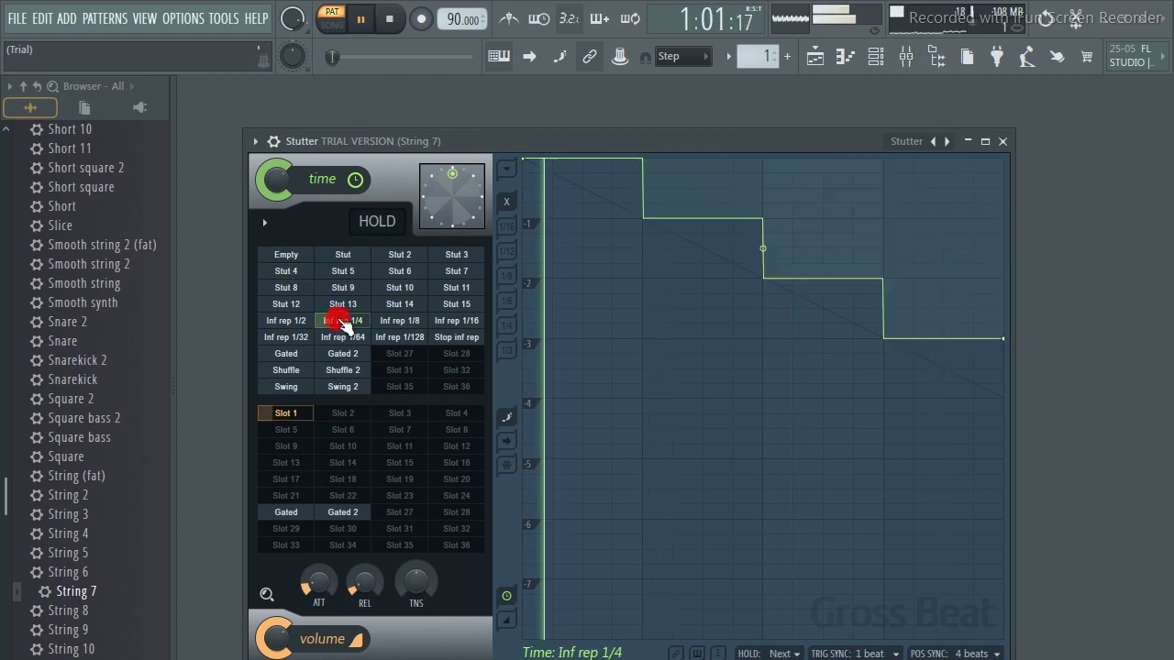
{"action": "left_click", "coordinate": [400, 321]}
{"action": "key", "text": "space"}
Audition the note through the Stut 14 time slot and through the Gated 2 time slot.
{"action": "left_click", "coordinate": [399, 304]}
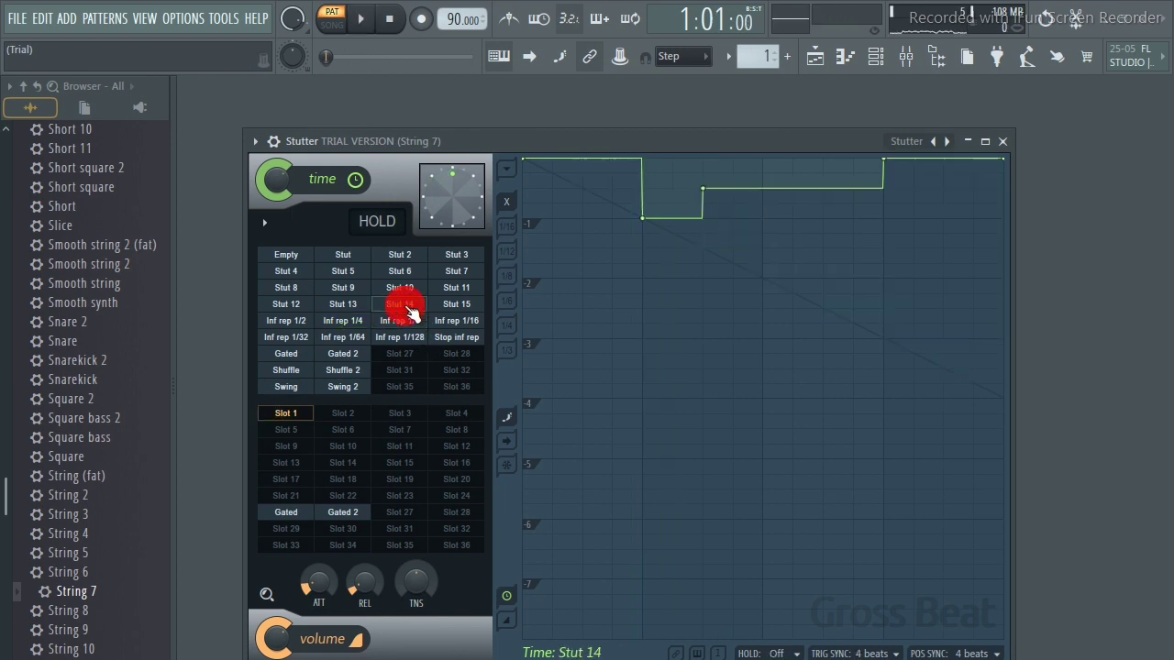
{"action": "key", "text": "space"}
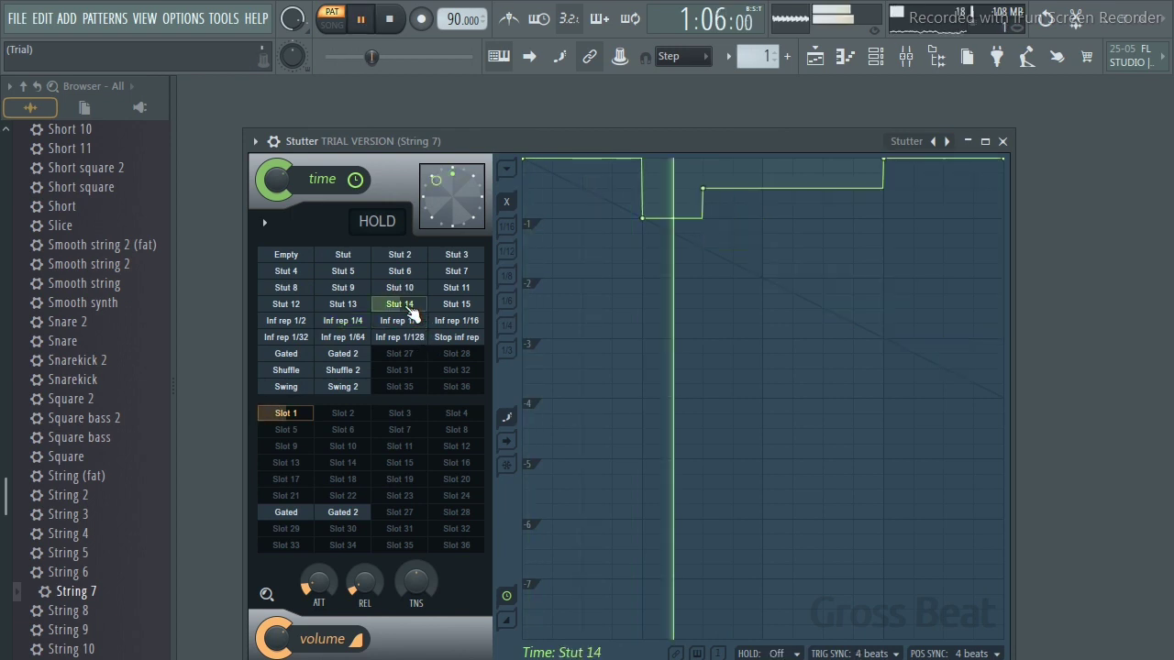
{"action": "key", "text": "space"}
{"action": "left_click", "coordinate": [342, 354]}
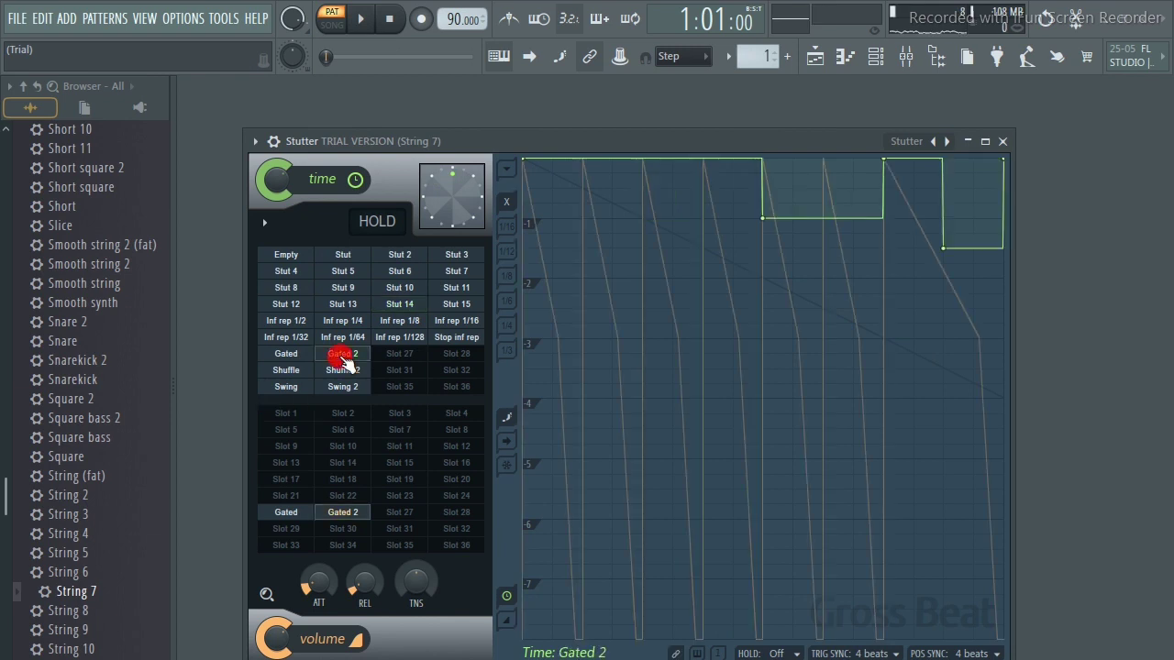
{"action": "key", "text": "space"}
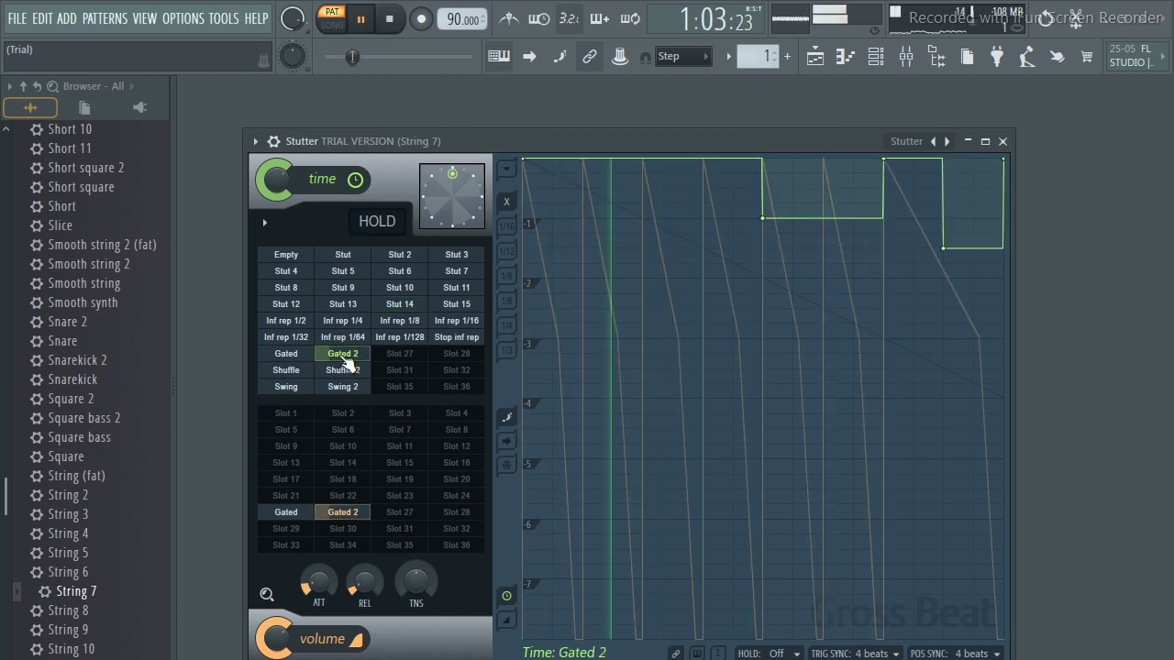
{"action": "key", "text": "space"}
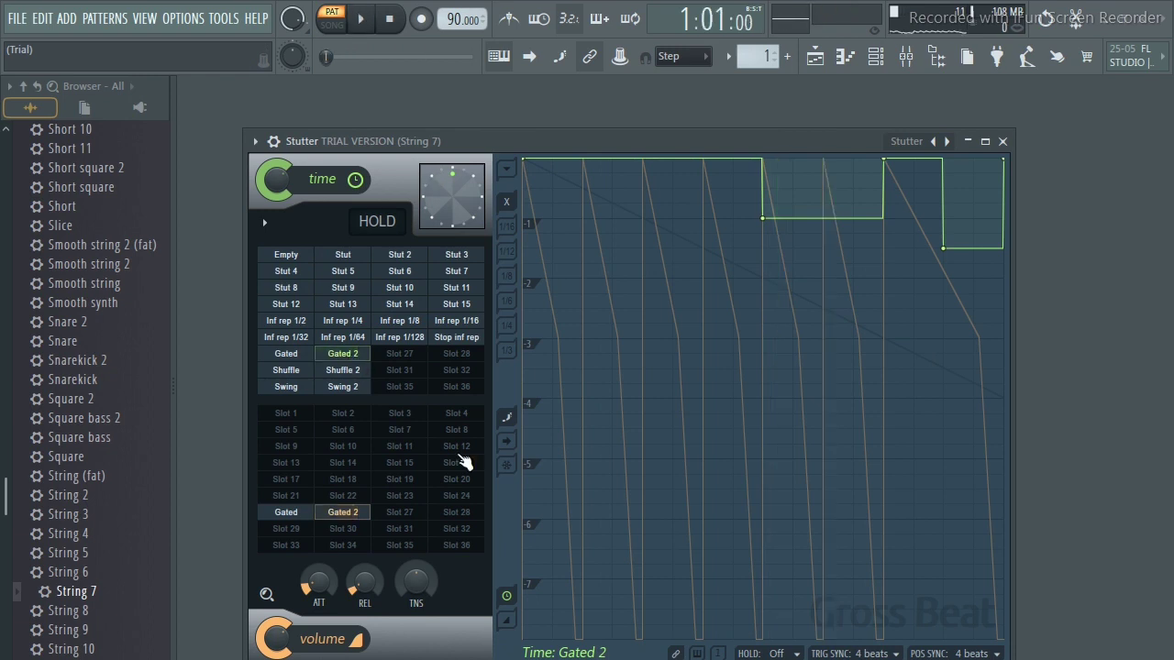
Load the Turntablist preset and audition the note through the 1 Bt Bar Scrt time slot.
{"action": "right_click", "coordinate": [948, 144]}
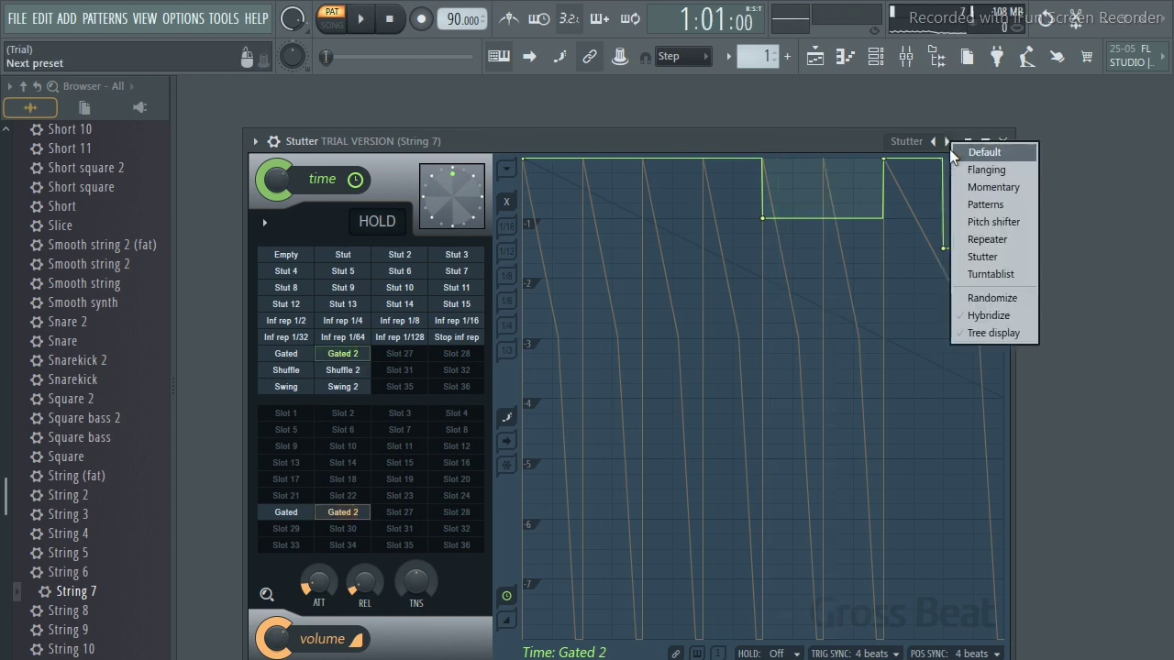
{"action": "left_click", "coordinate": [1011, 272]}
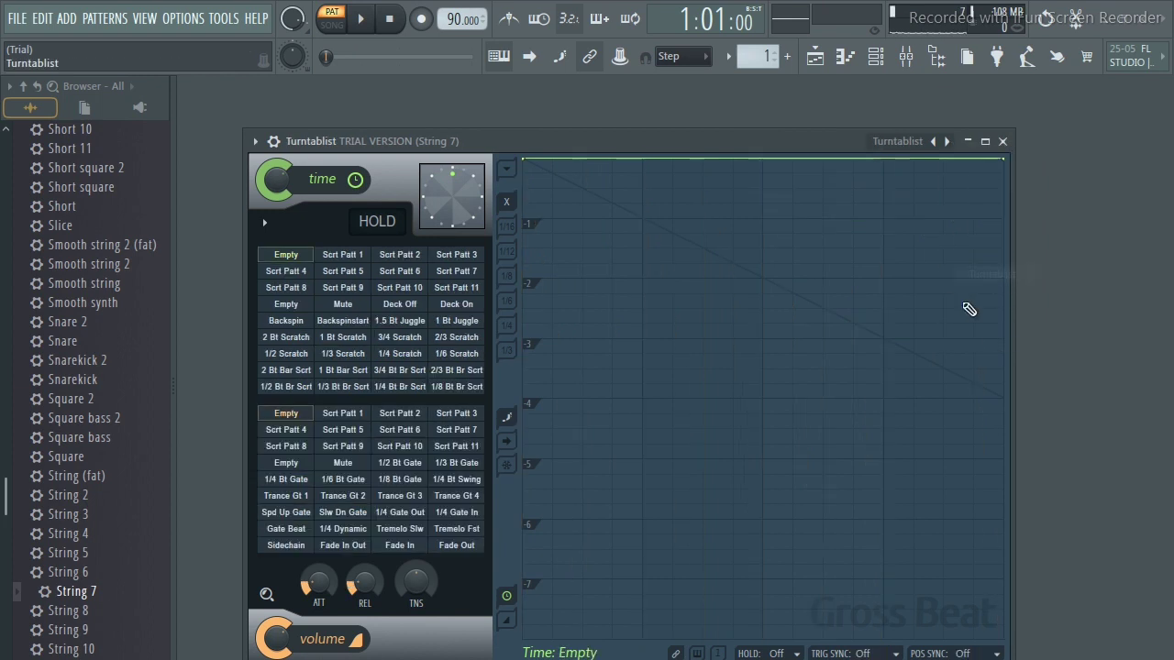
{"action": "left_click", "coordinate": [341, 370]}
{"action": "key", "text": "space"}
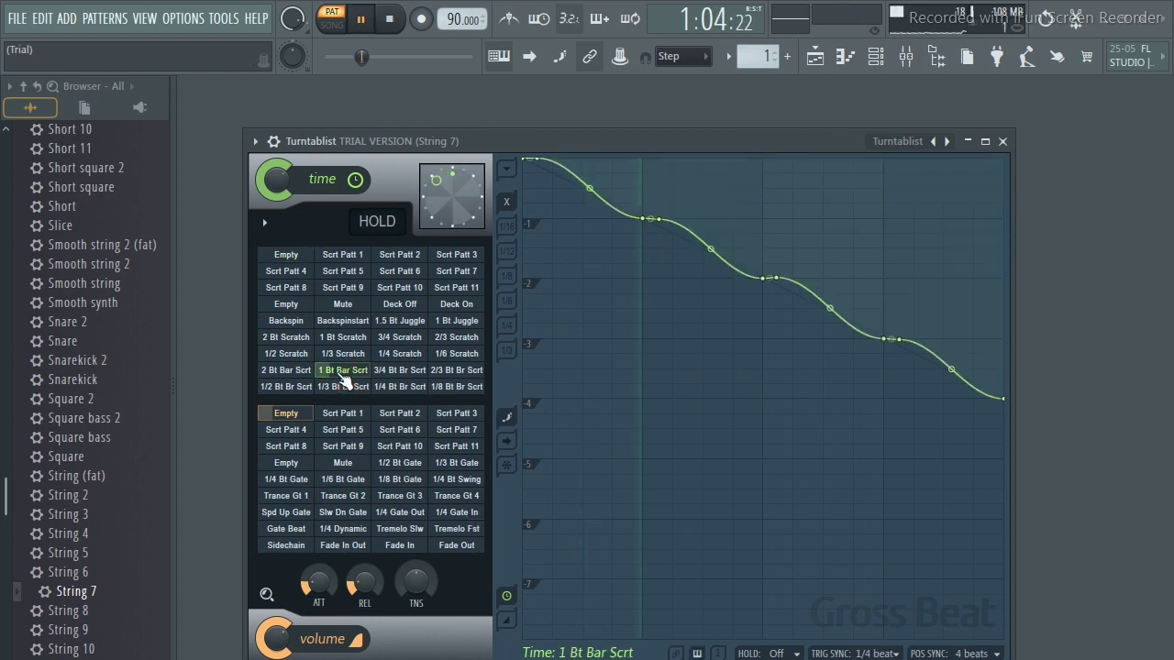
{"action": "key", "text": "space"}
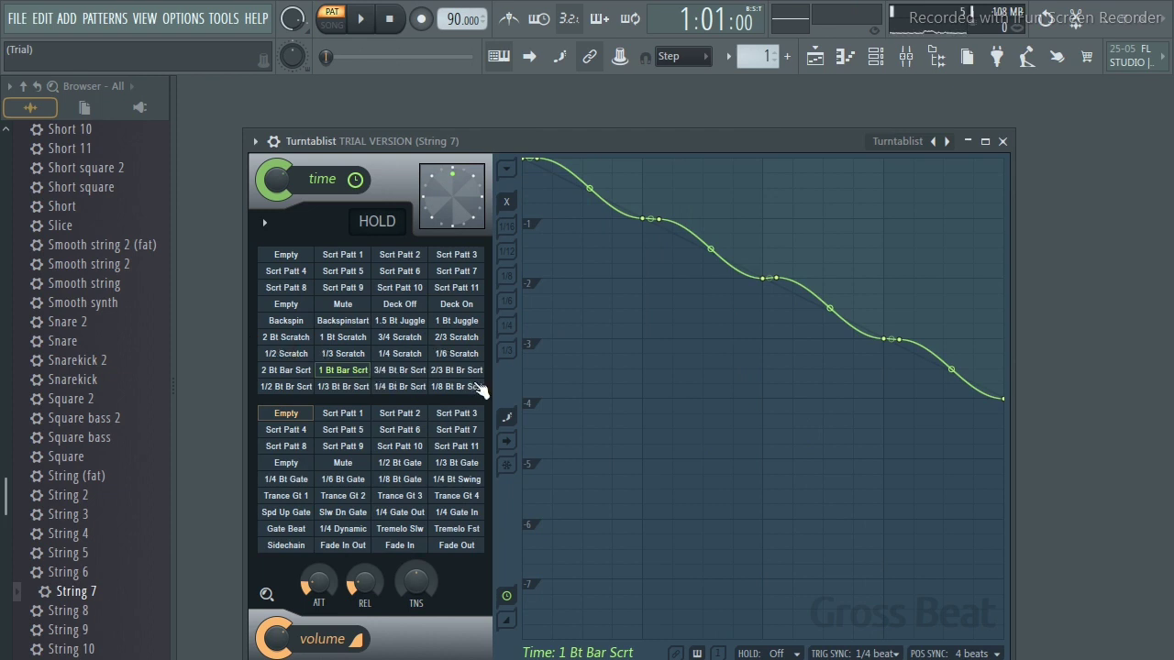
Play the note through the 2 Bt Scratch, 1 Bt Scratch and 1/3 Scratch time slots in turn.
{"action": "left_click", "coordinate": [287, 338]}
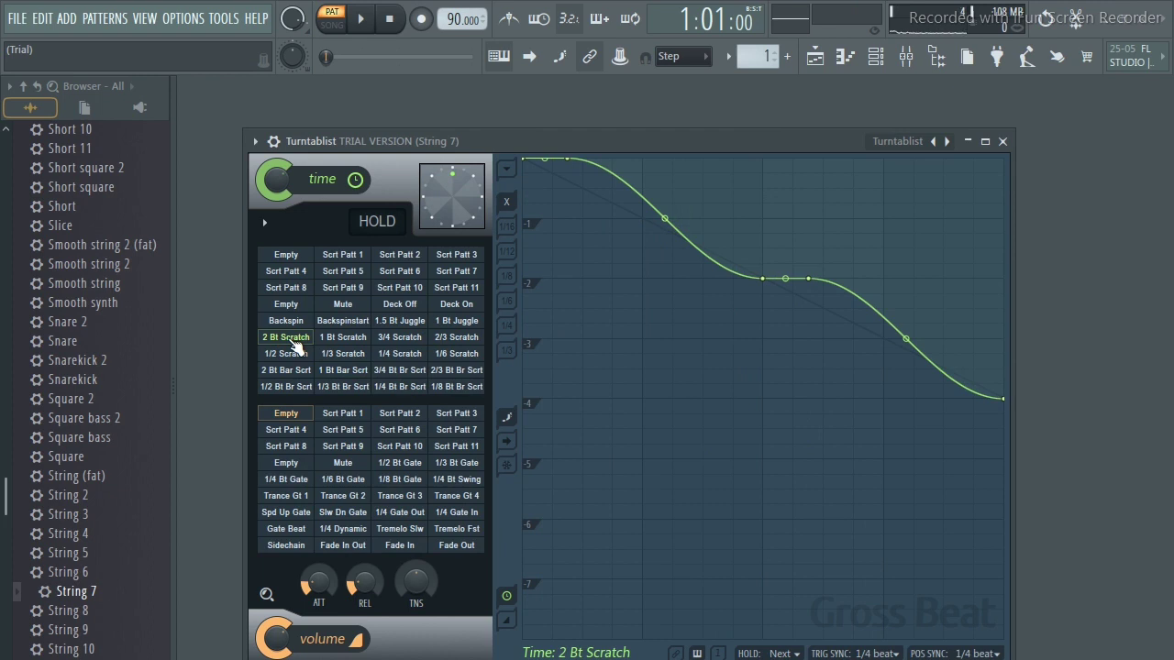
{"action": "key", "text": "space"}
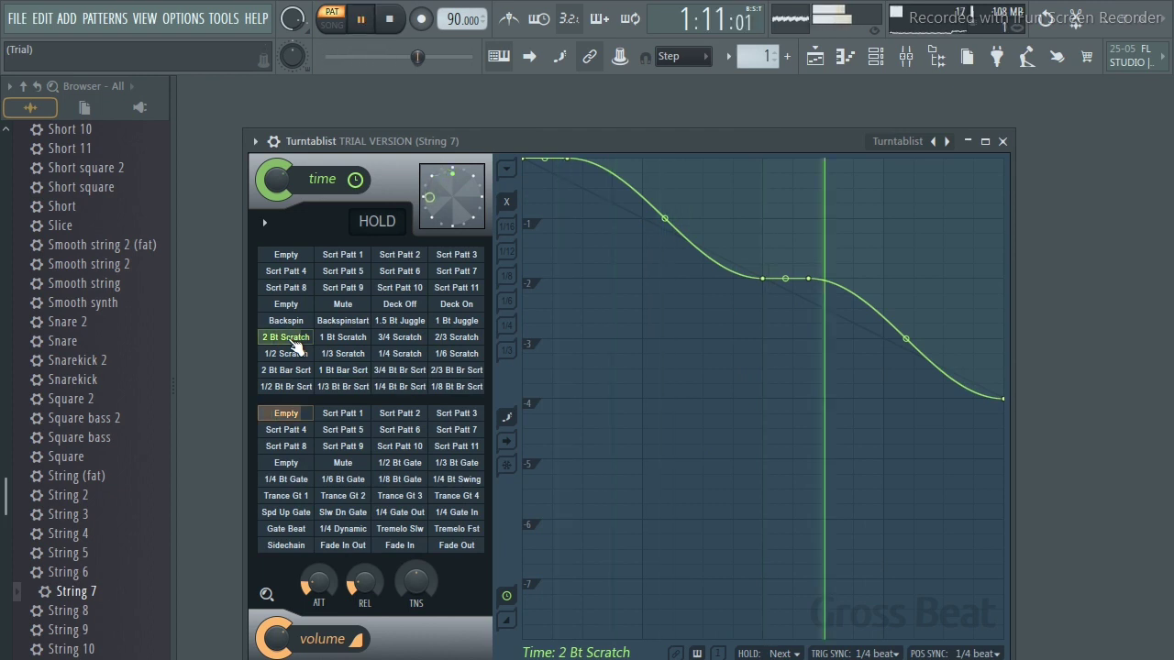
{"action": "left_click", "coordinate": [343, 337]}
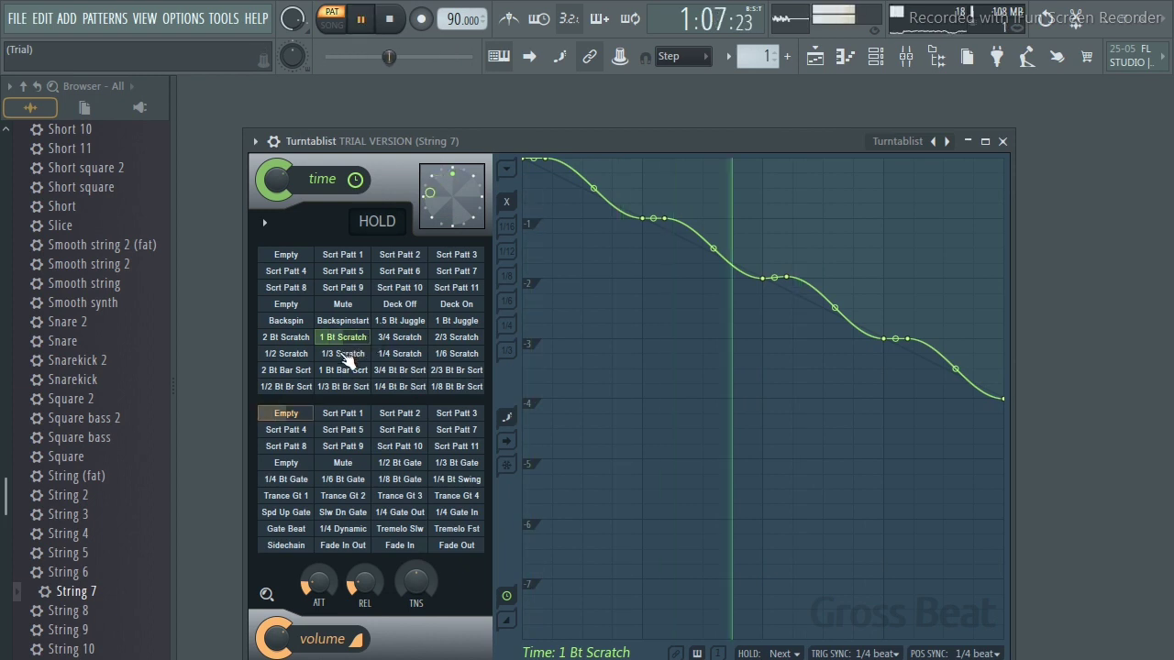
{"action": "left_click", "coordinate": [345, 356]}
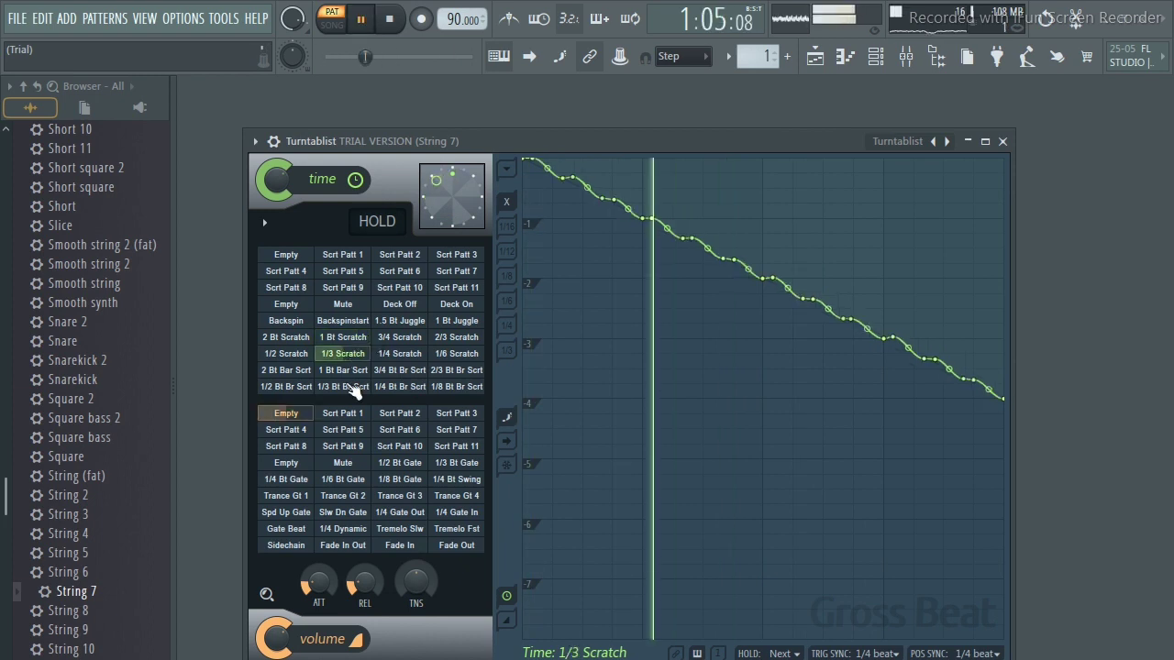
{"action": "key", "text": "space"}
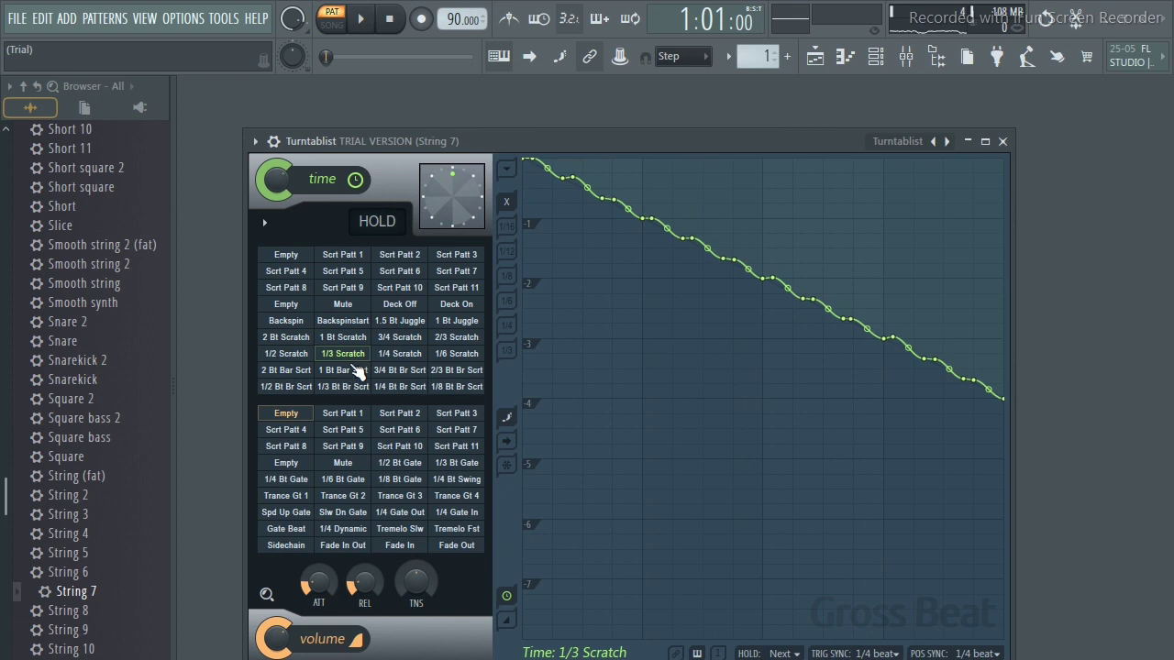
Audition the note through the 3/4 Scratch time slot and through the 1/4 Scratch time slot.
{"action": "left_click", "coordinate": [404, 339]}
{"action": "key", "text": "space"}
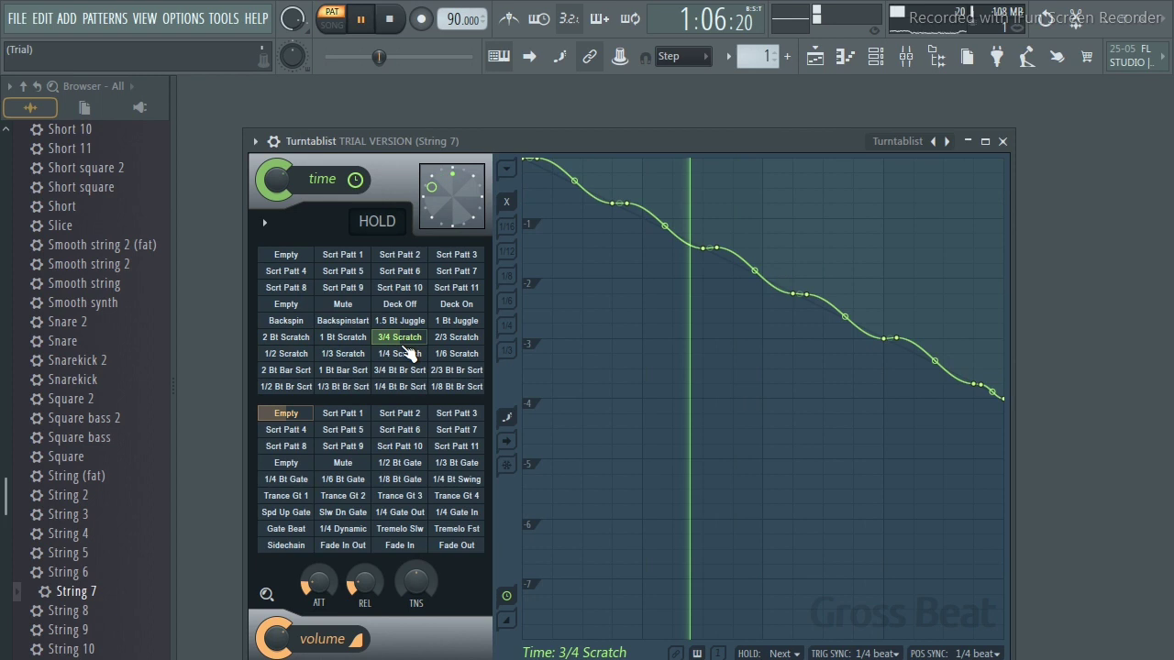
{"action": "key", "text": "space"}
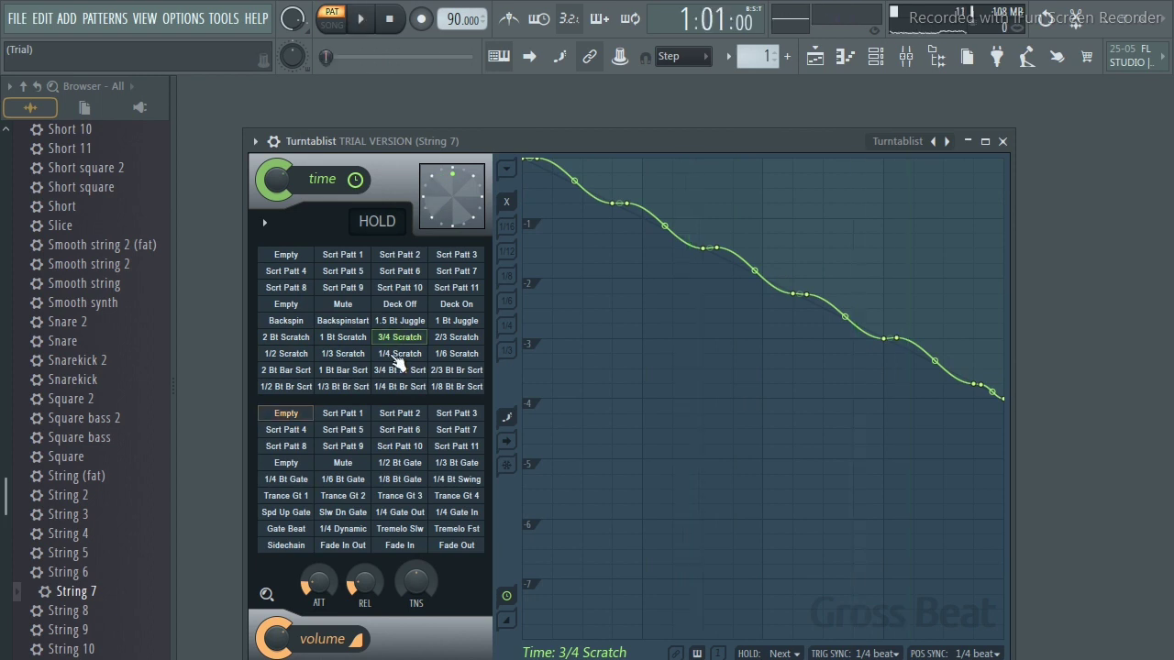
{"action": "left_click", "coordinate": [413, 356]}
{"action": "key", "text": "space"}
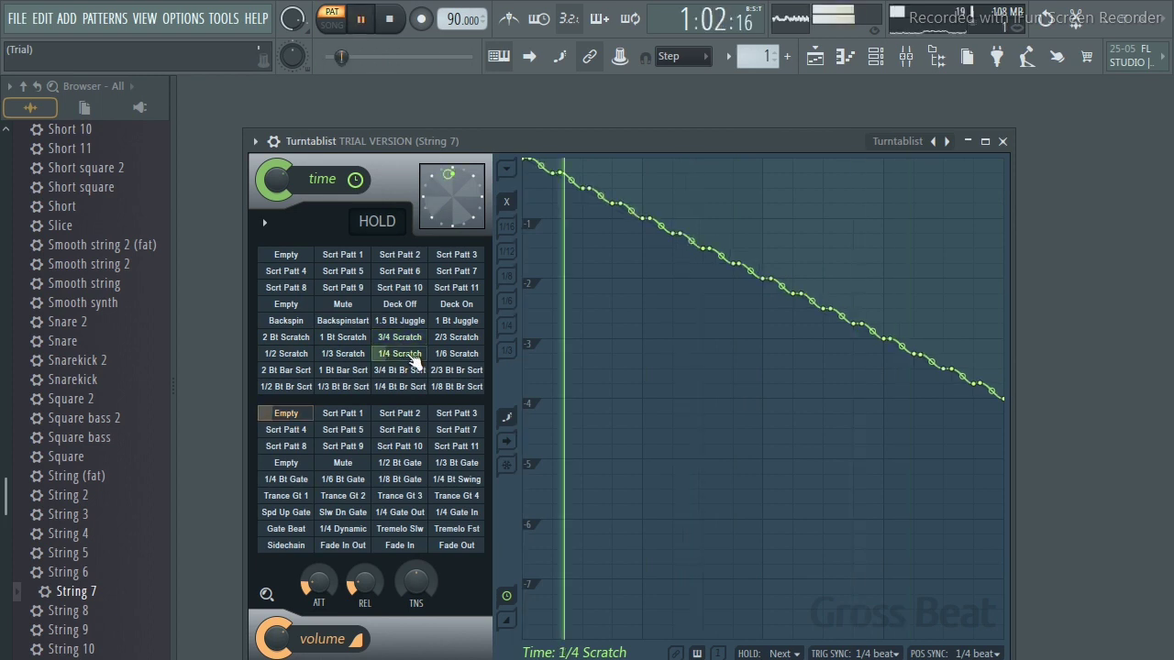
{"action": "key", "text": "space"}
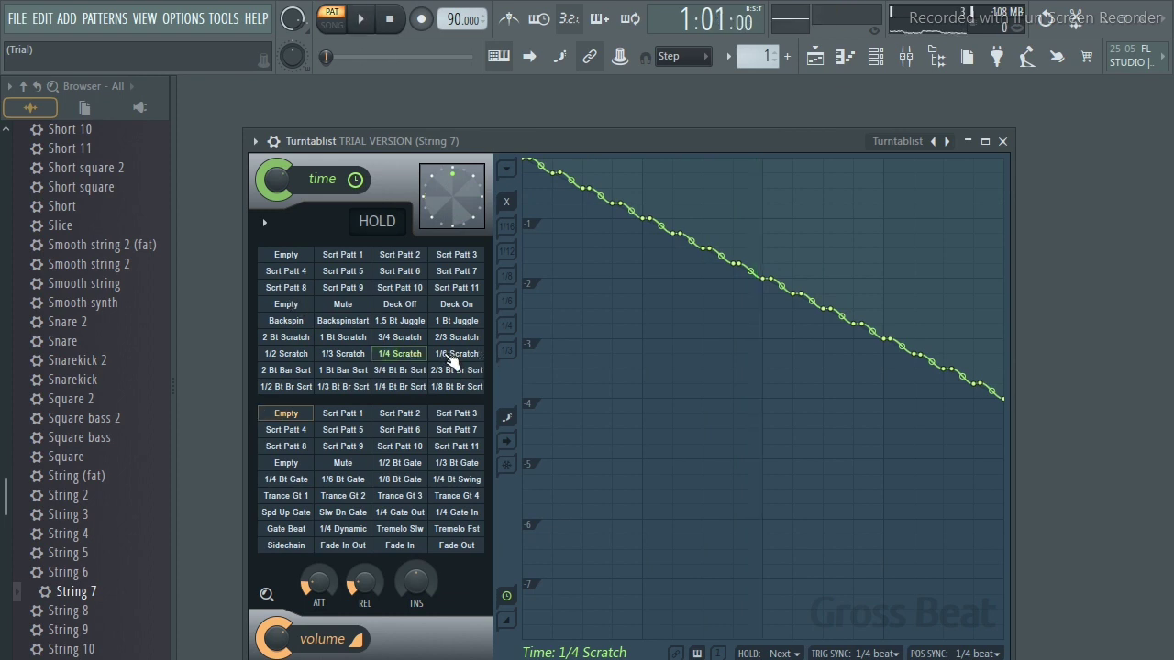
Select the 1/6 Scratch time slot, set the volume smoothing release to 1.37 ms and audition the note.
{"action": "left_click", "coordinate": [450, 354]}
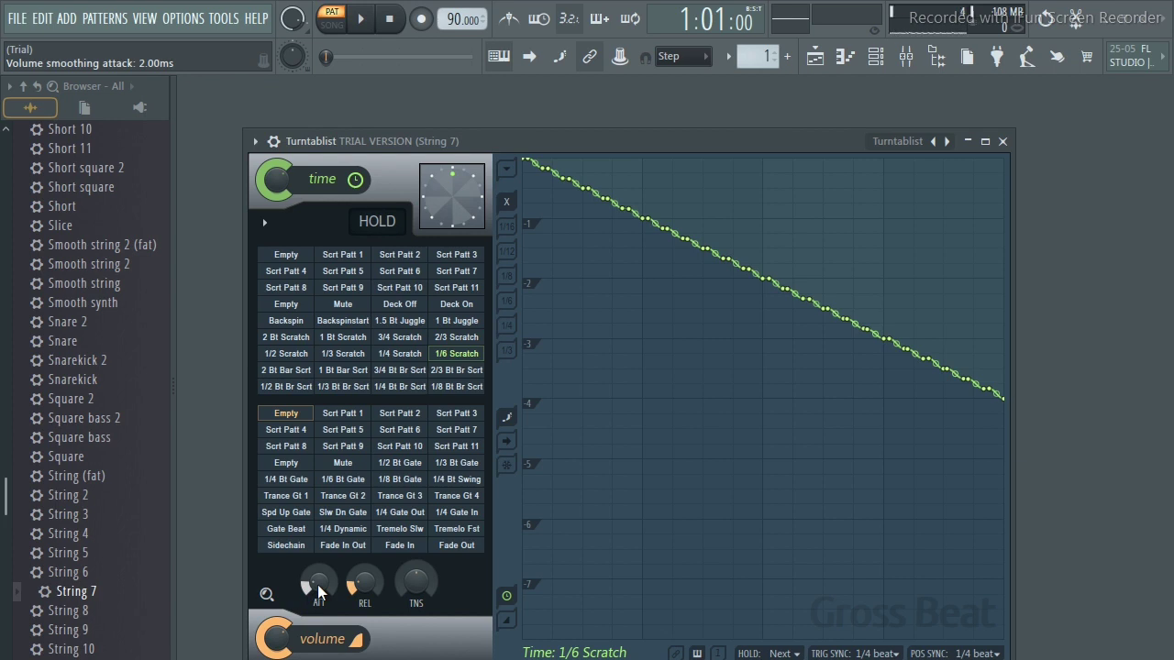
{"action": "left_click_drag", "start_coordinate": [315, 586], "coordinate": [364, 596]}
{"action": "key", "text": "space"}
{"action": "key", "text": "space"}
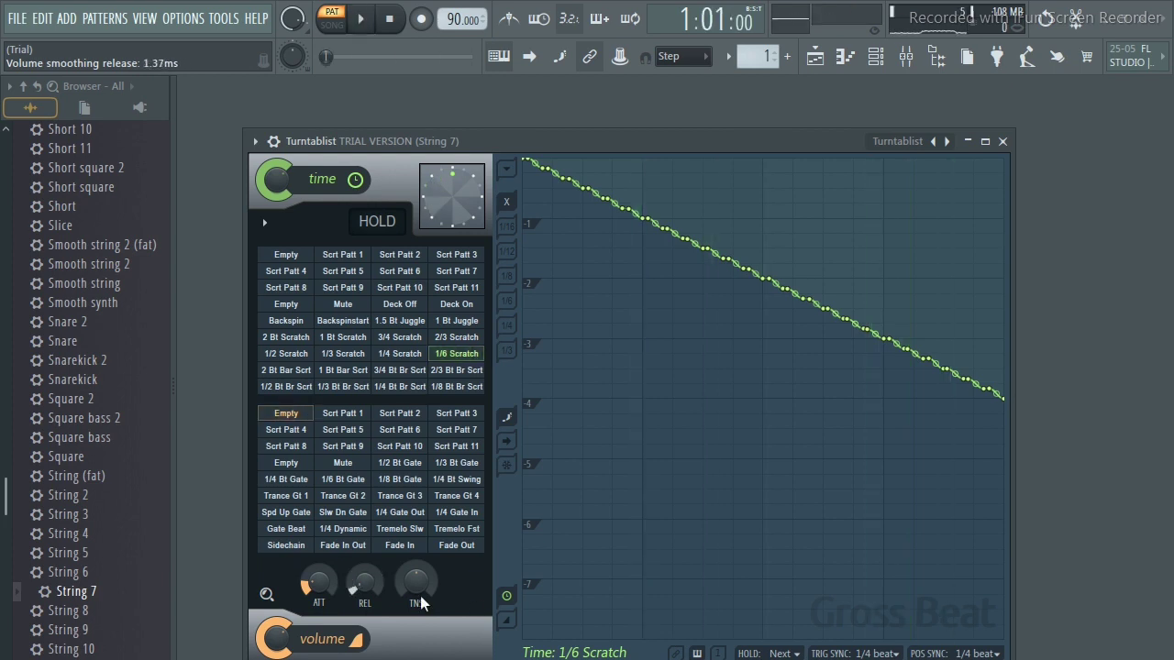
Set the volume envelope tension to 39% and audition the note through the 1/6 Scratch time slot.
{"action": "left_click_drag", "start_coordinate": [416, 580], "coordinate": [417, 555]}
{"action": "key", "text": "space"}
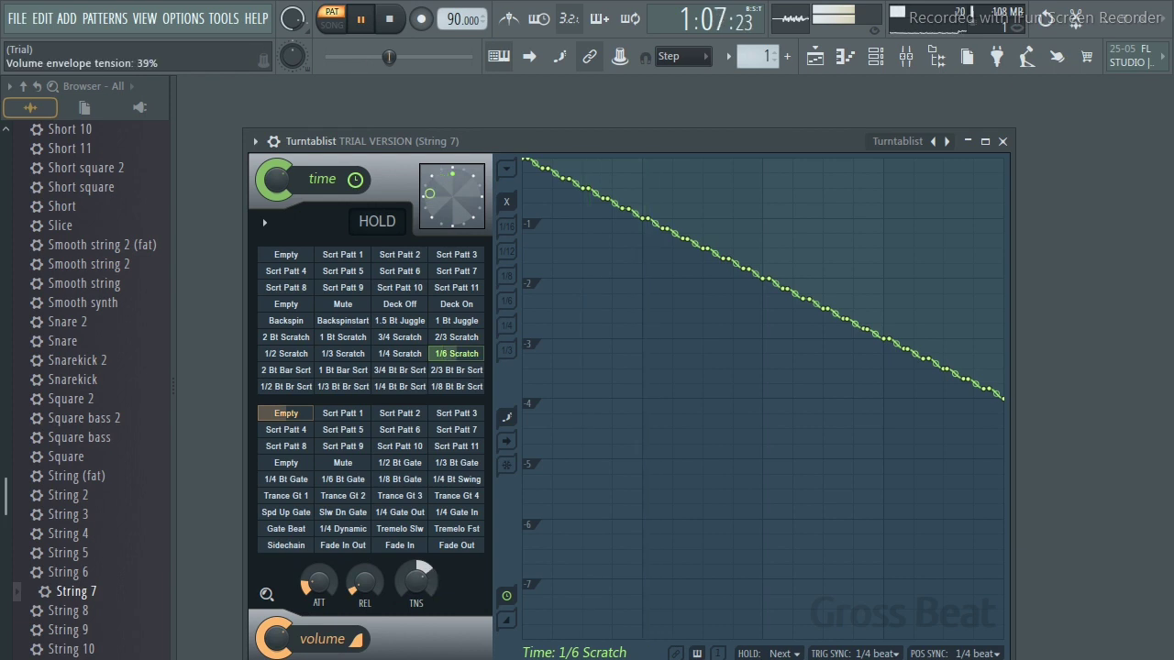
{"action": "key", "text": "space"}
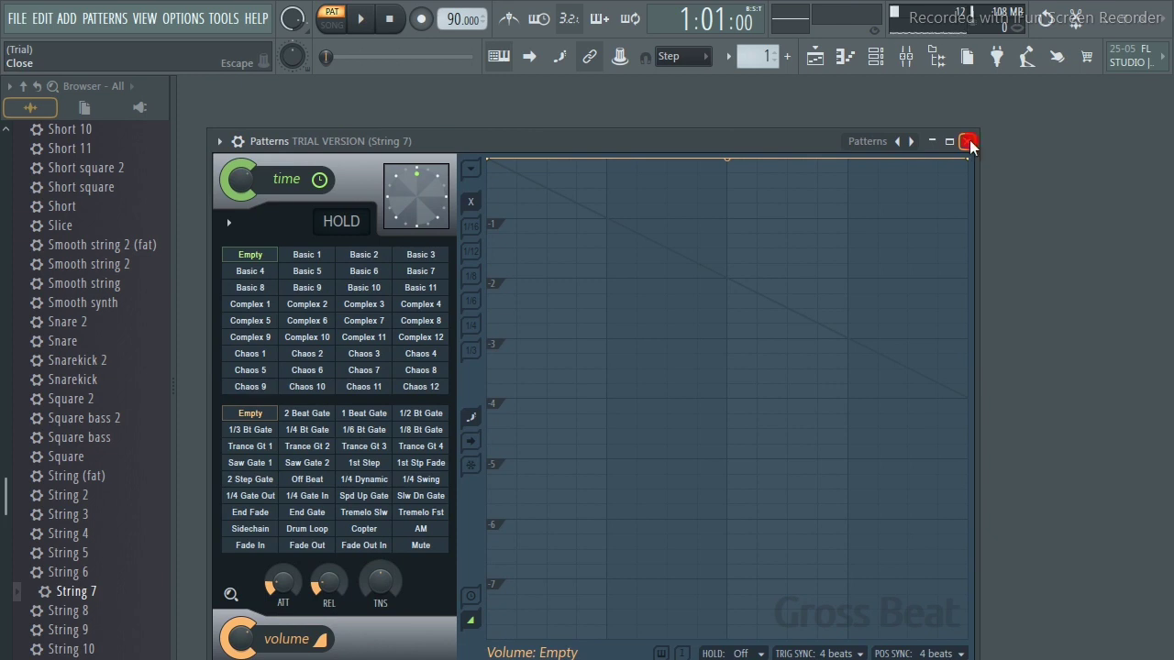
Close the Gross Beat window and show the channel rack.
{"action": "left_click", "coordinate": [968, 141]}
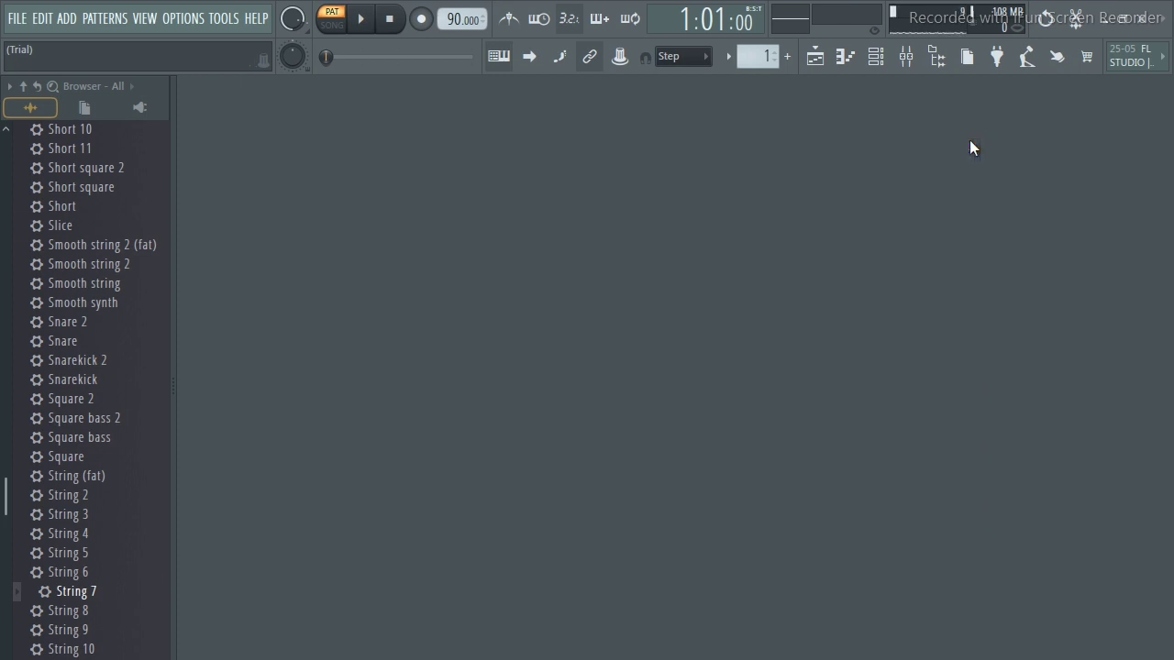
{"action": "left_click", "coordinate": [878, 59]}
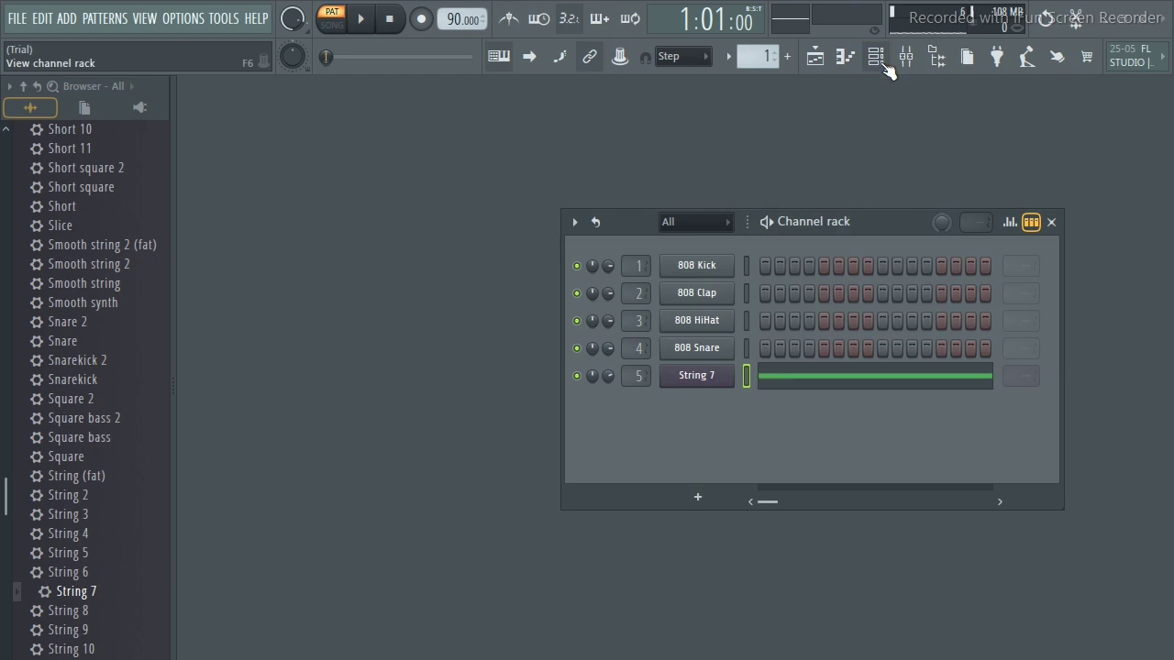